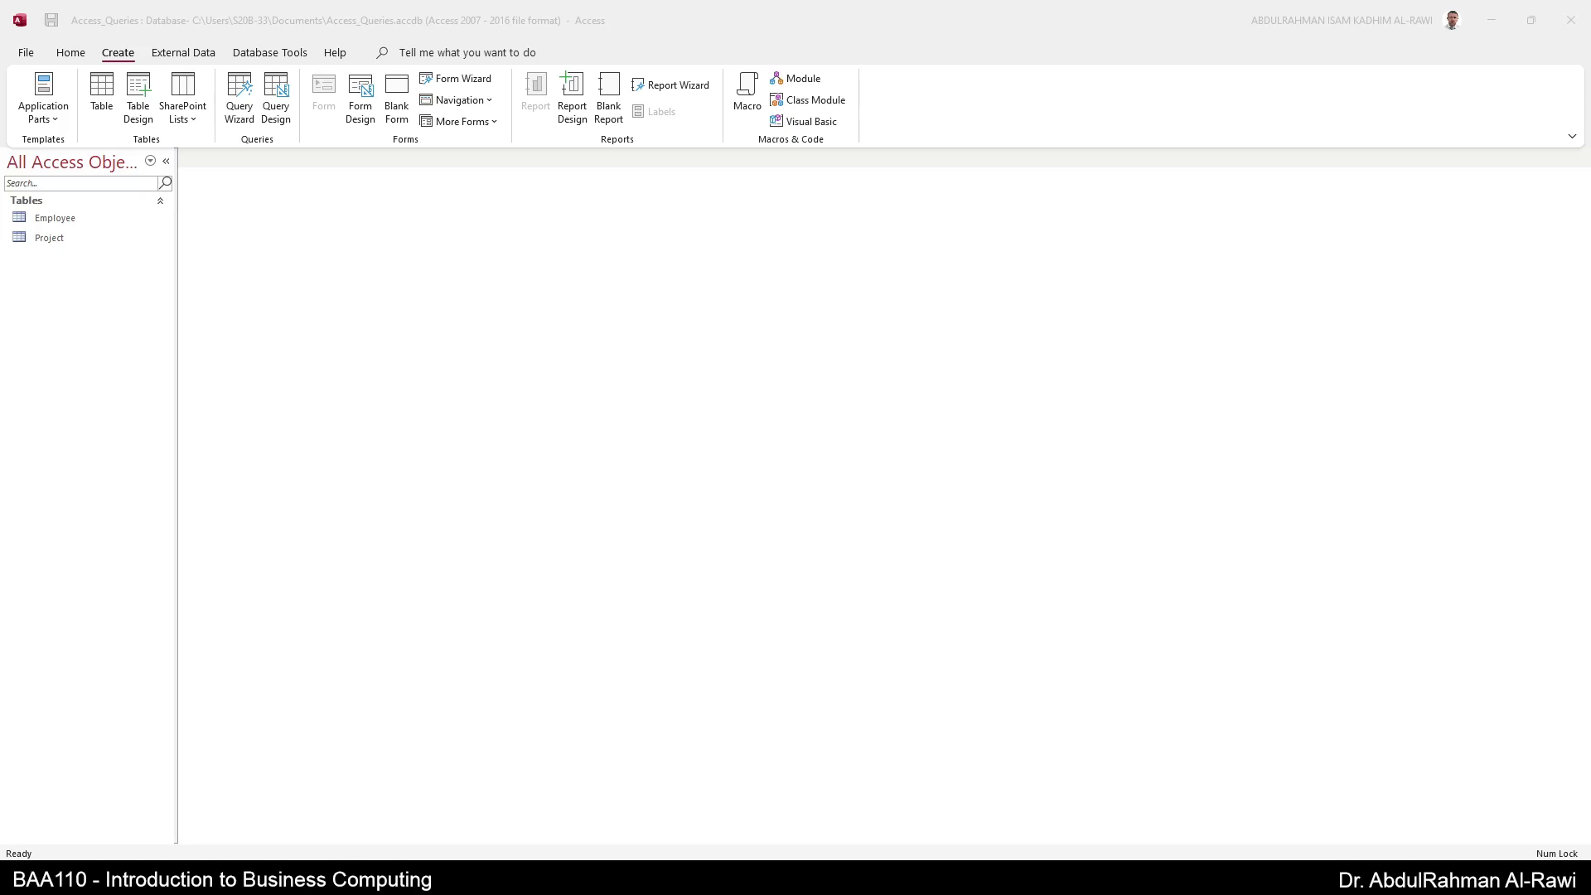
Open the Employee and Project tables to review their records and close both.
double_click(50, 218)
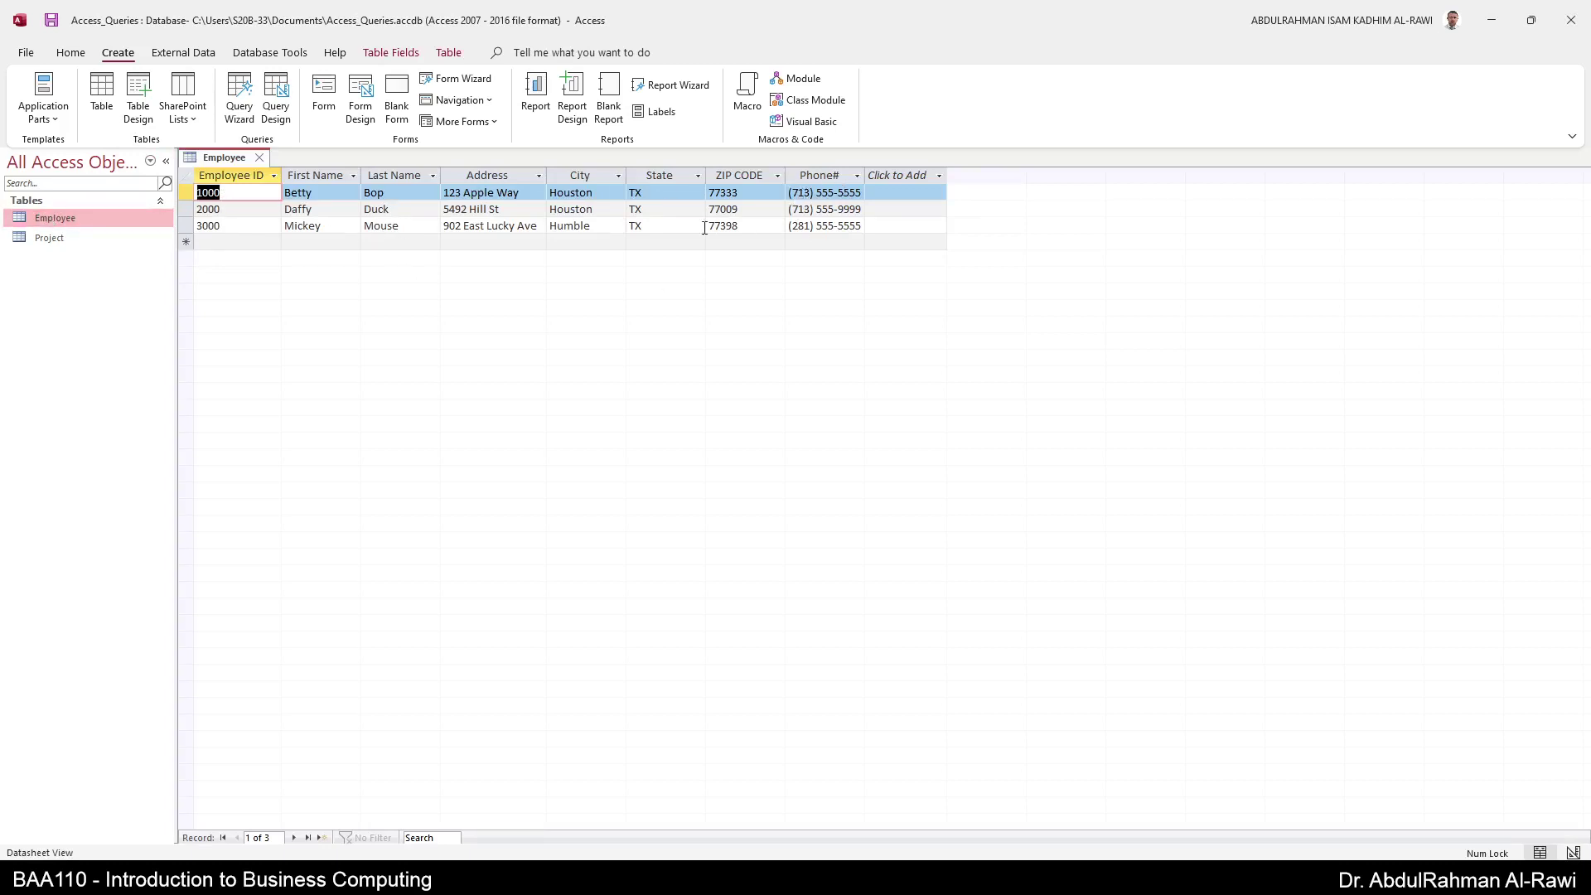
double_click(57, 238)
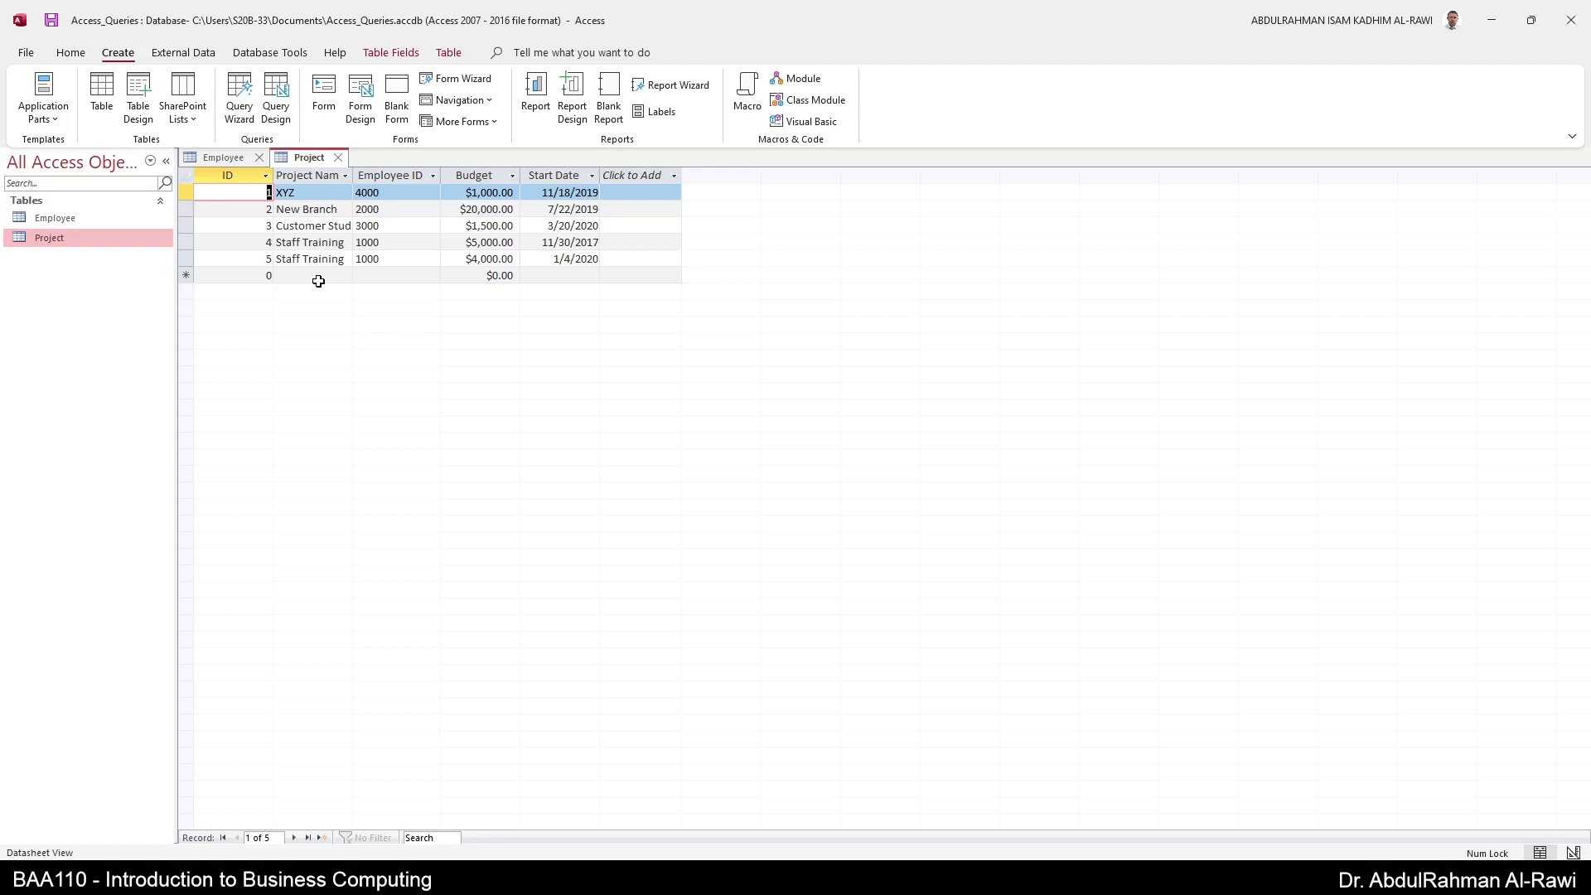
click(258, 158)
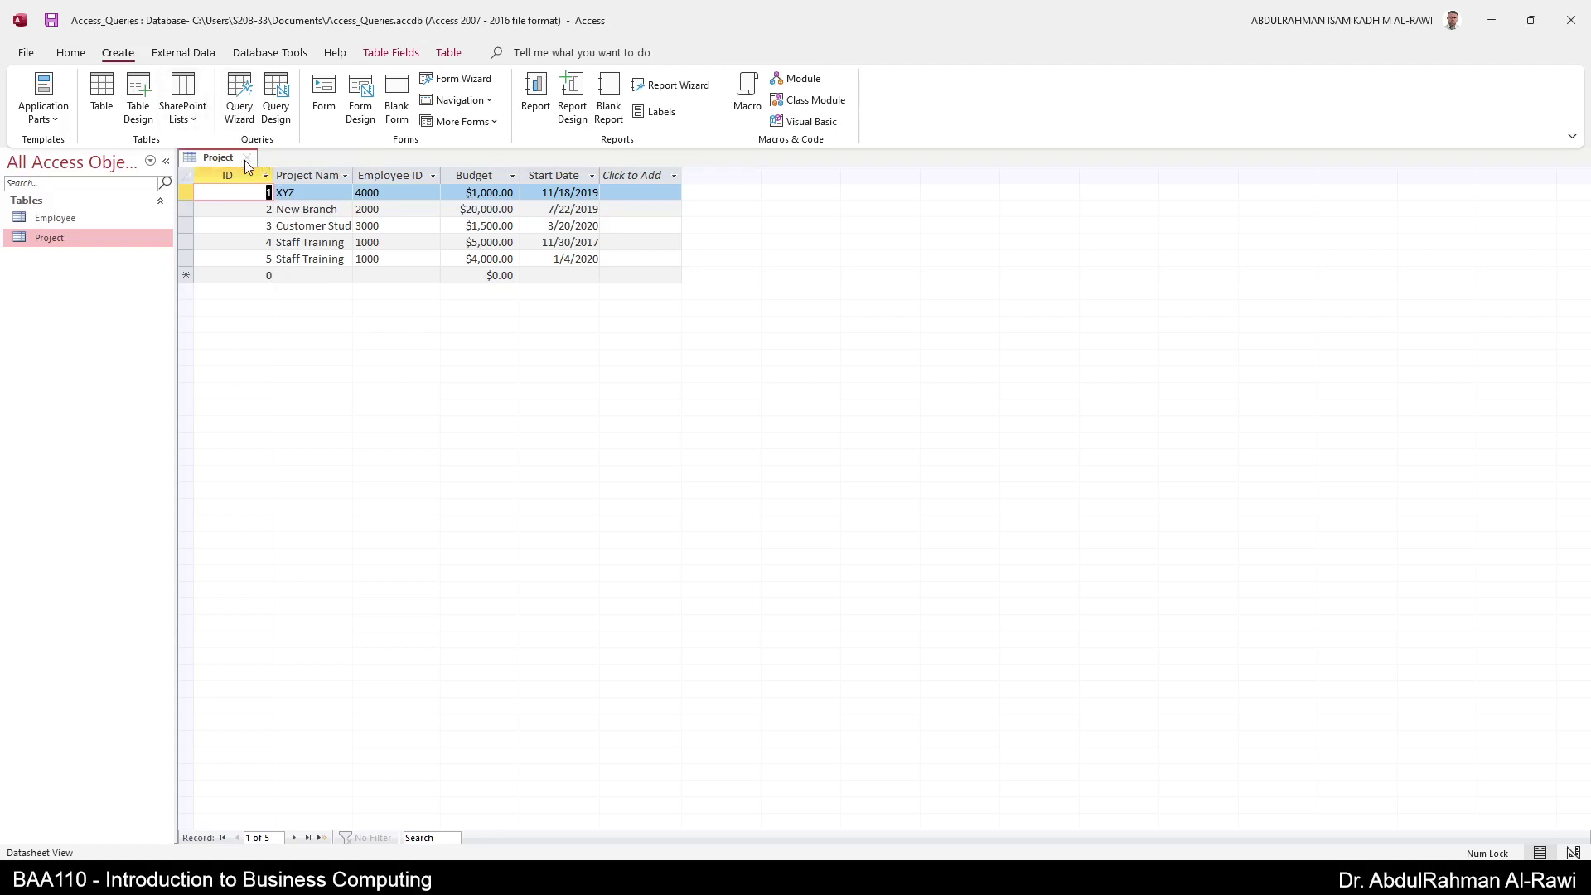
click(247, 158)
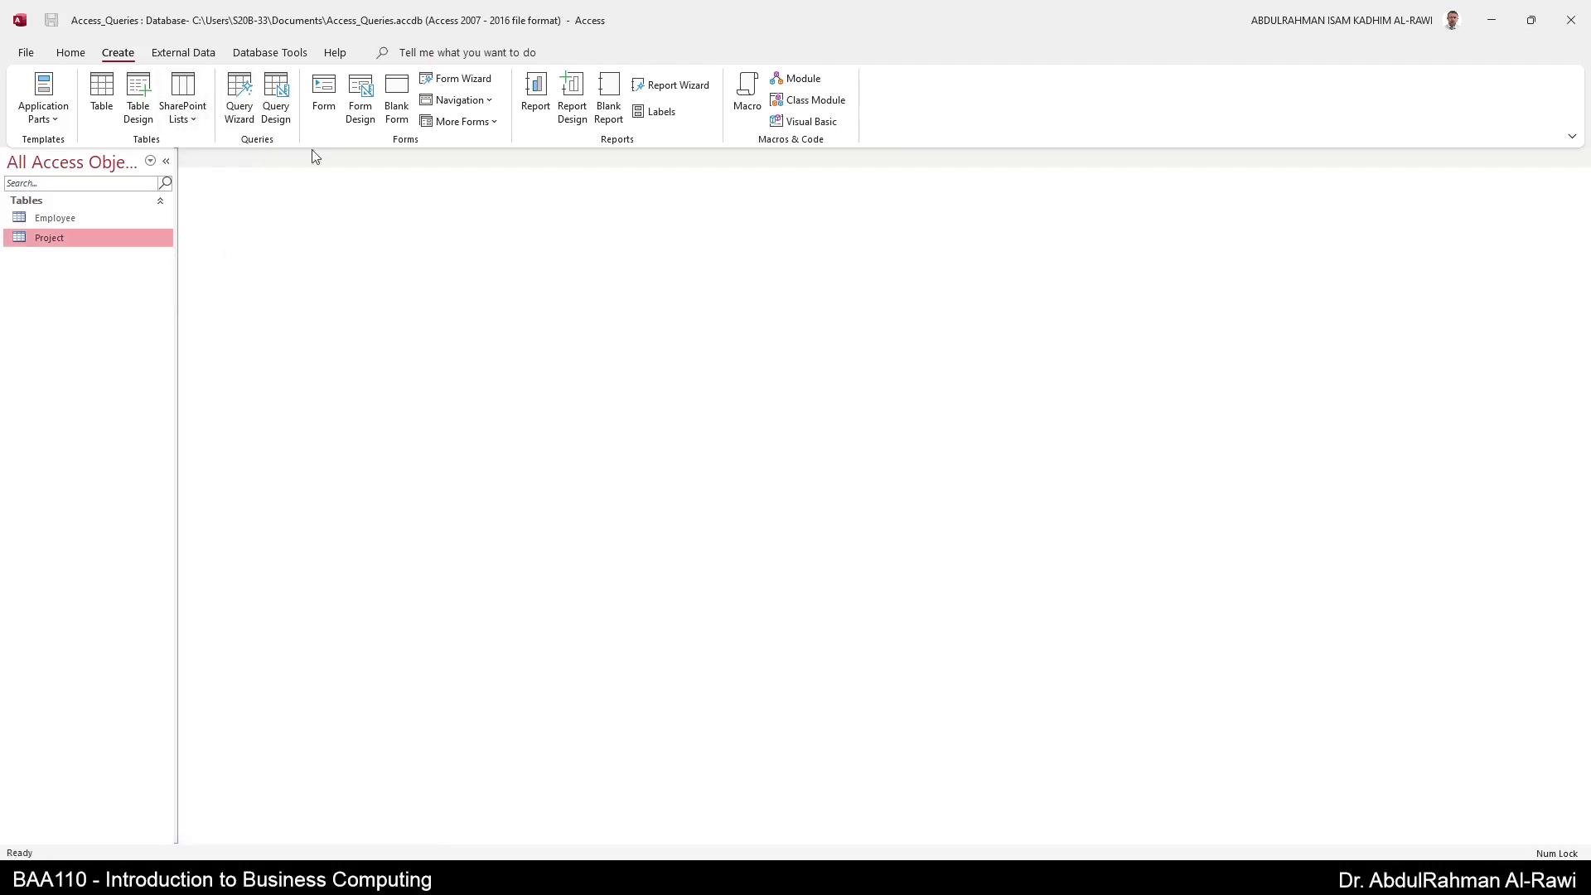
Start a new query based on the Employee table with the Simple Query Wizard.
click(42, 220)
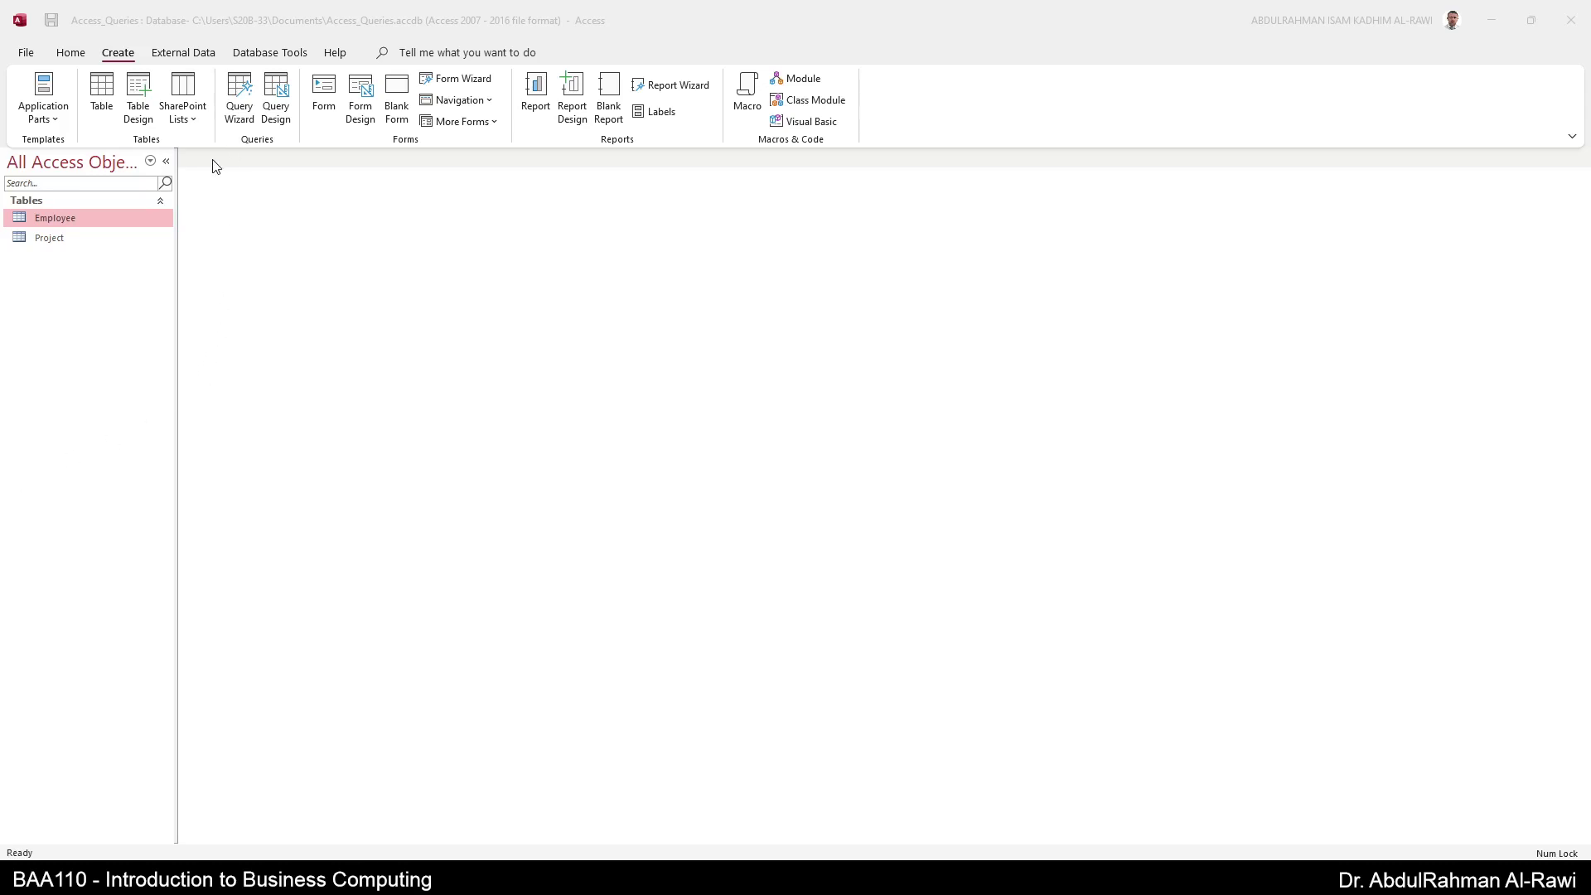
click(253, 105)
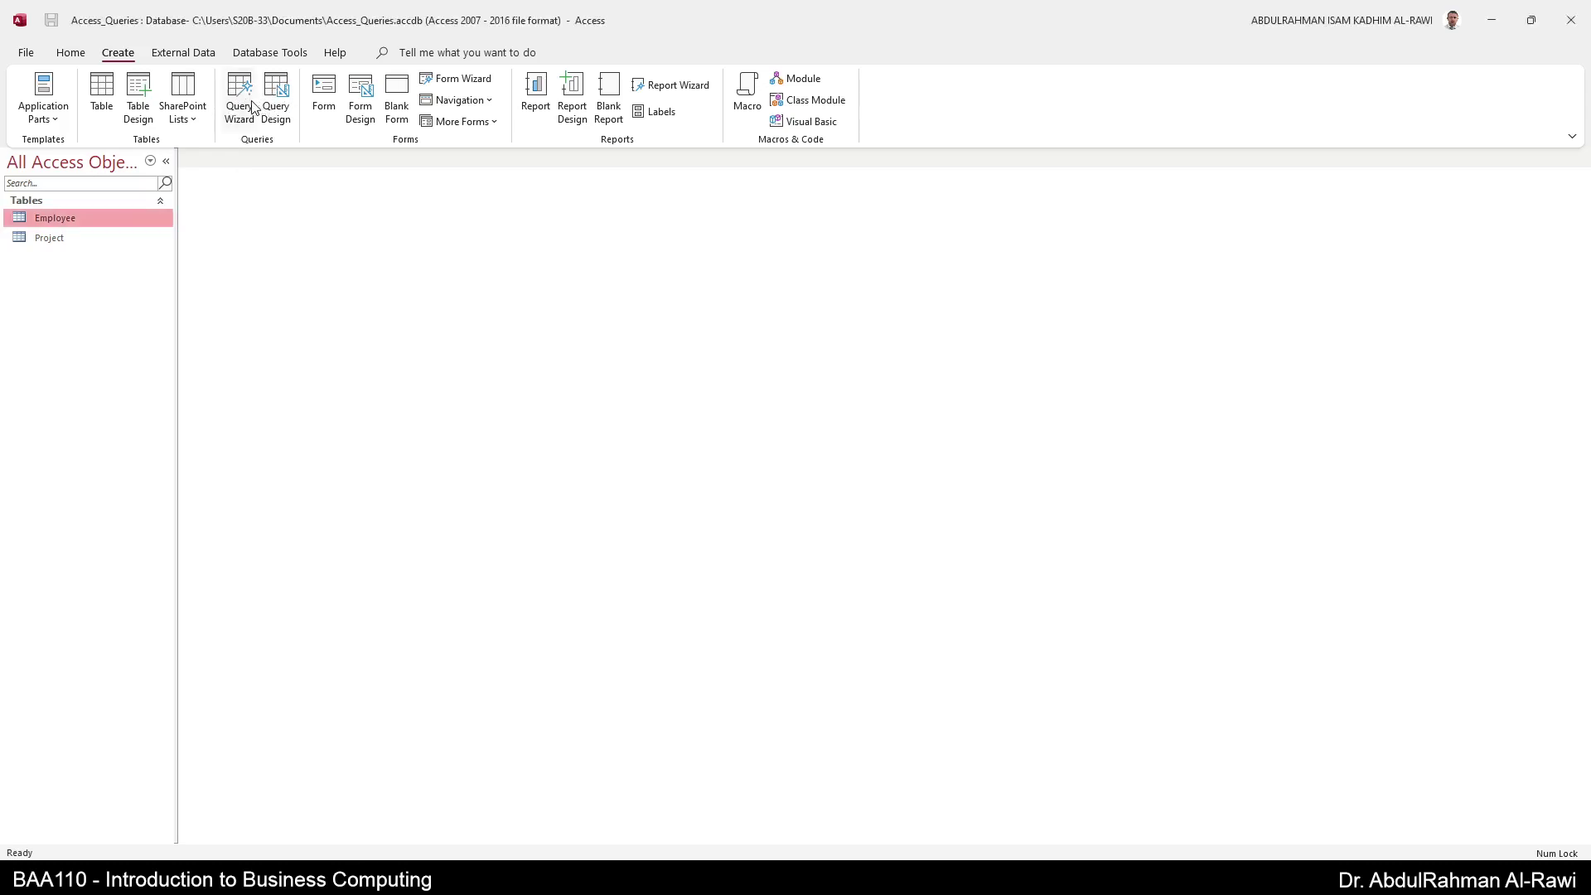
click(253, 106)
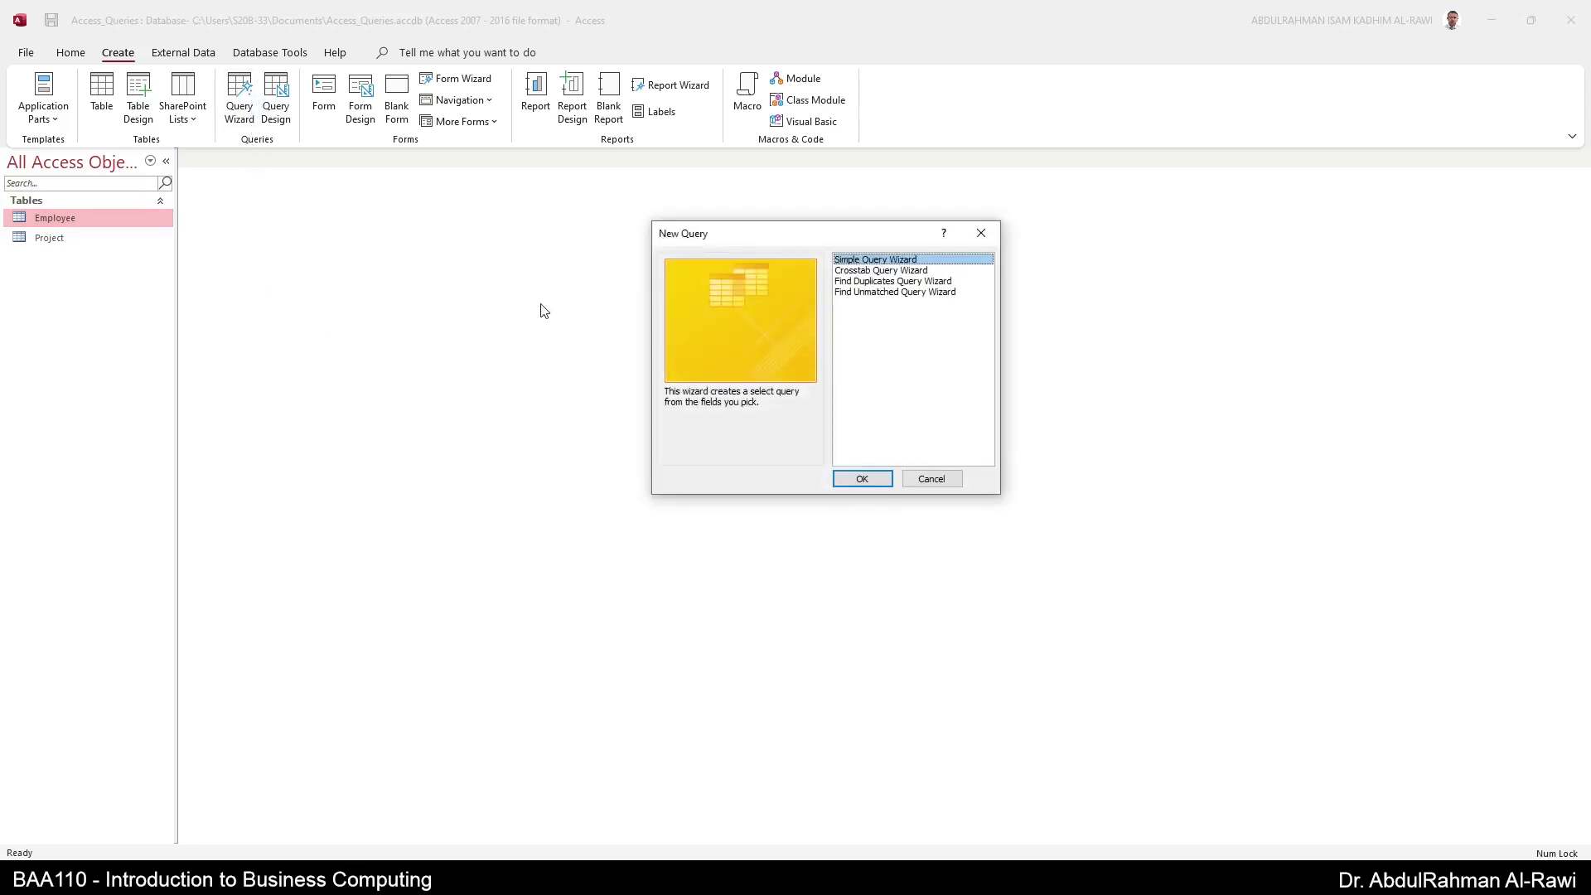
drag(686, 246, 500, 233)
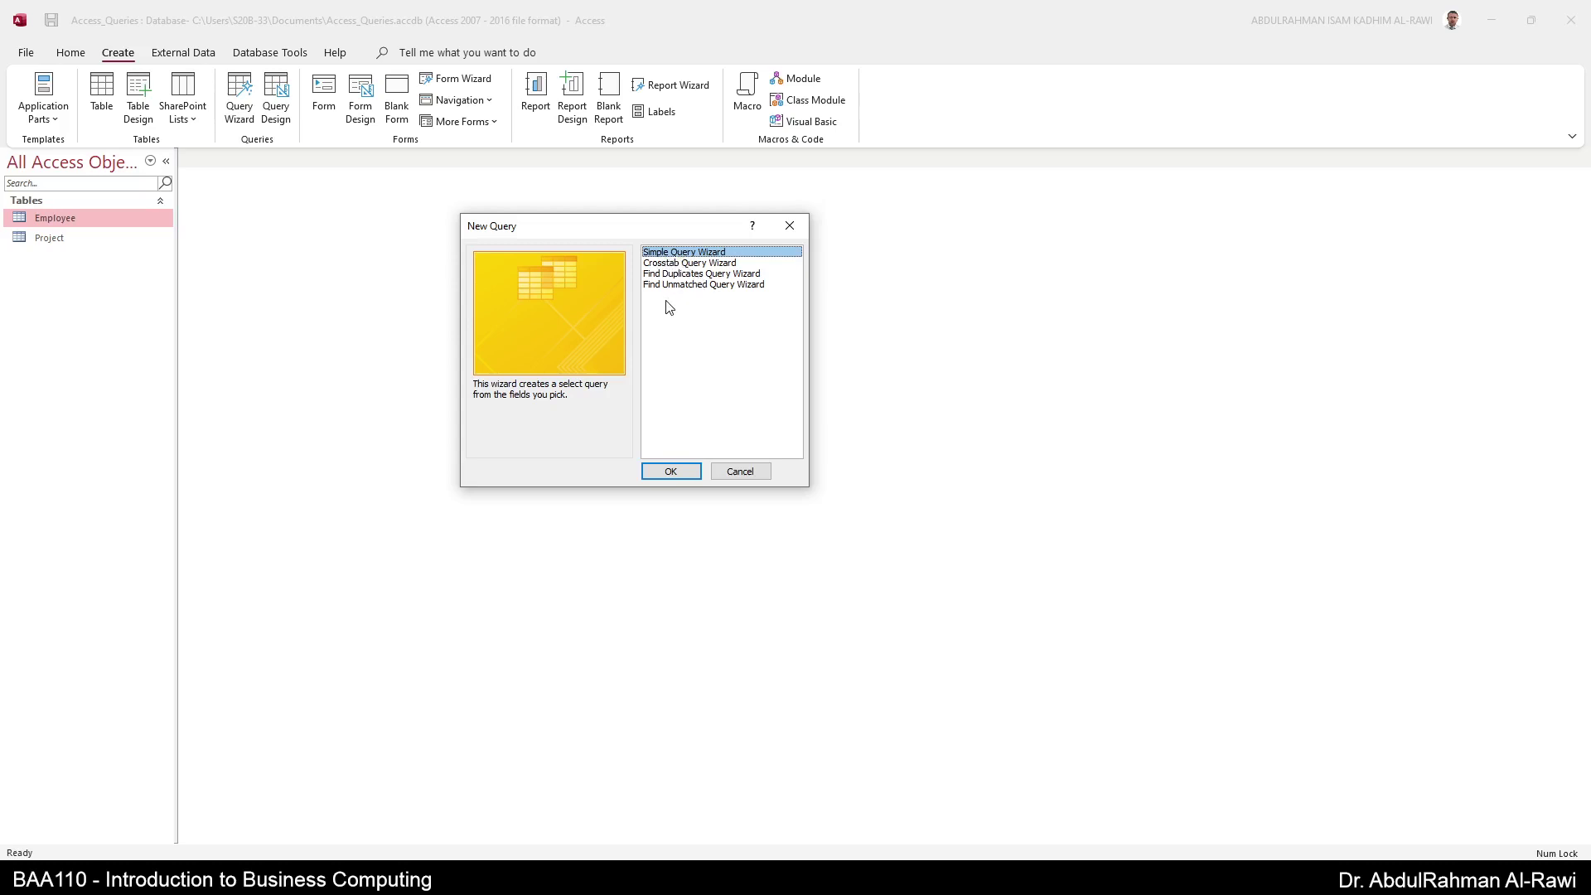
click(687, 474)
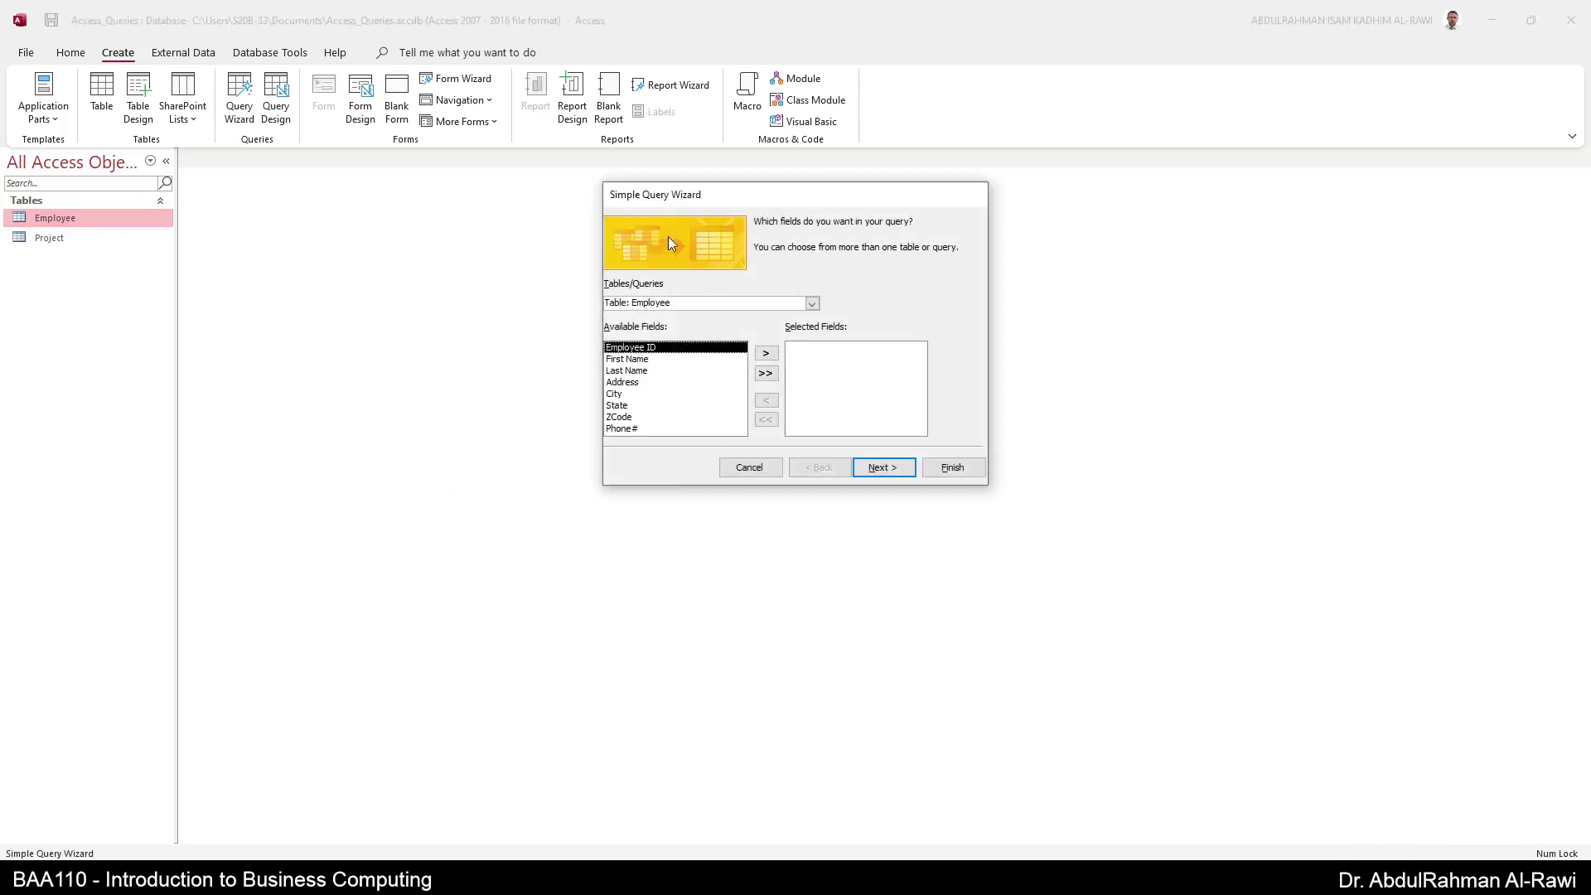
drag(668, 204, 561, 244)
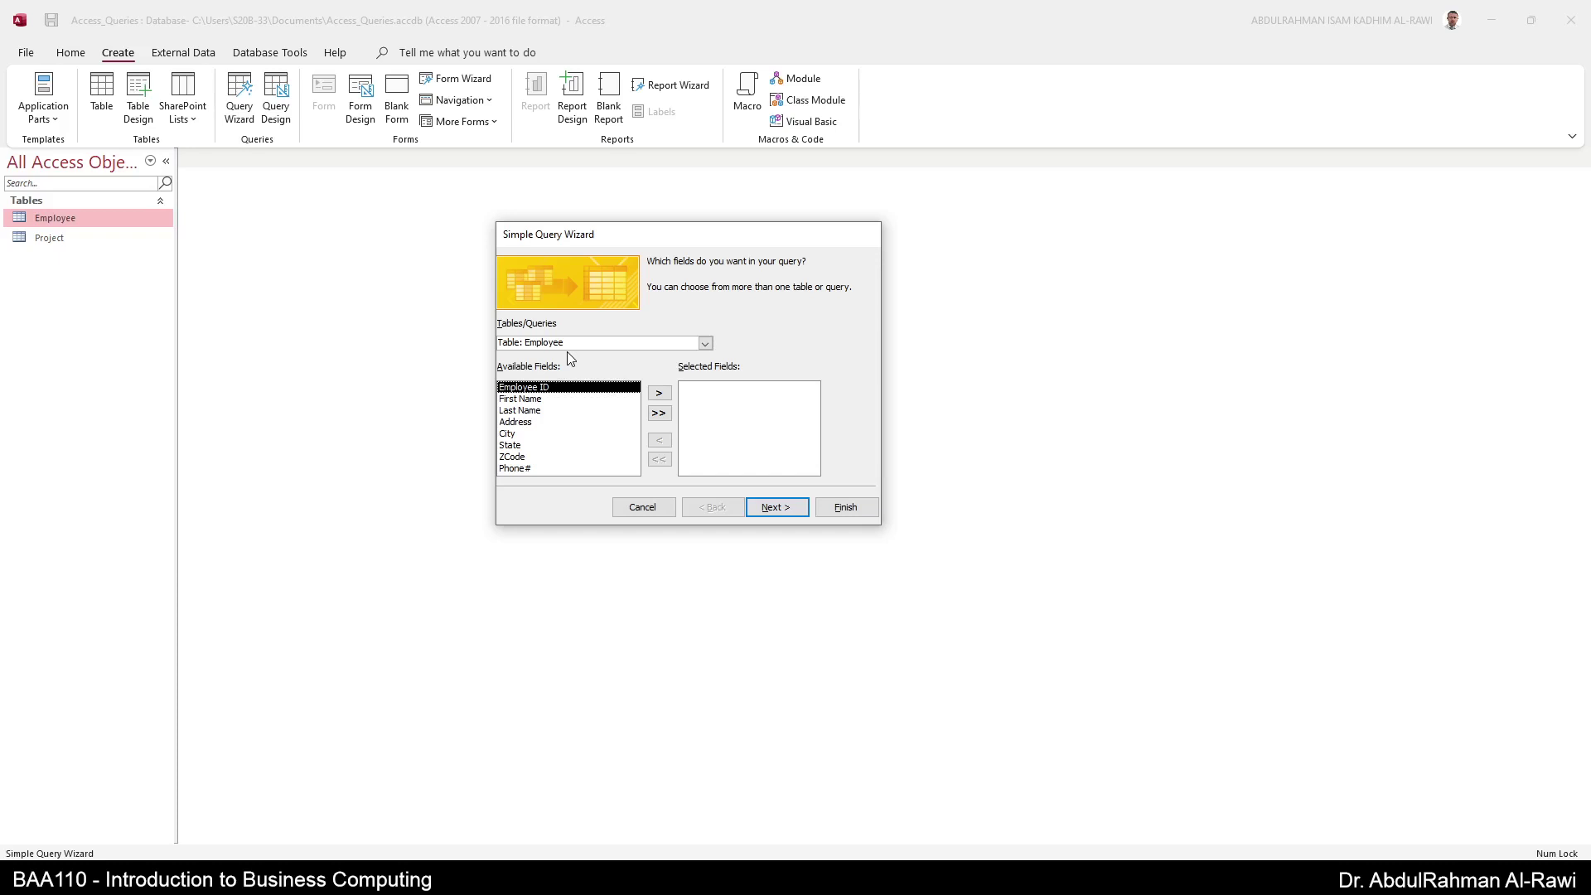
Include all Employee table fields in the query and finish it with the title Employee Query, opening it to view information.
click(705, 344)
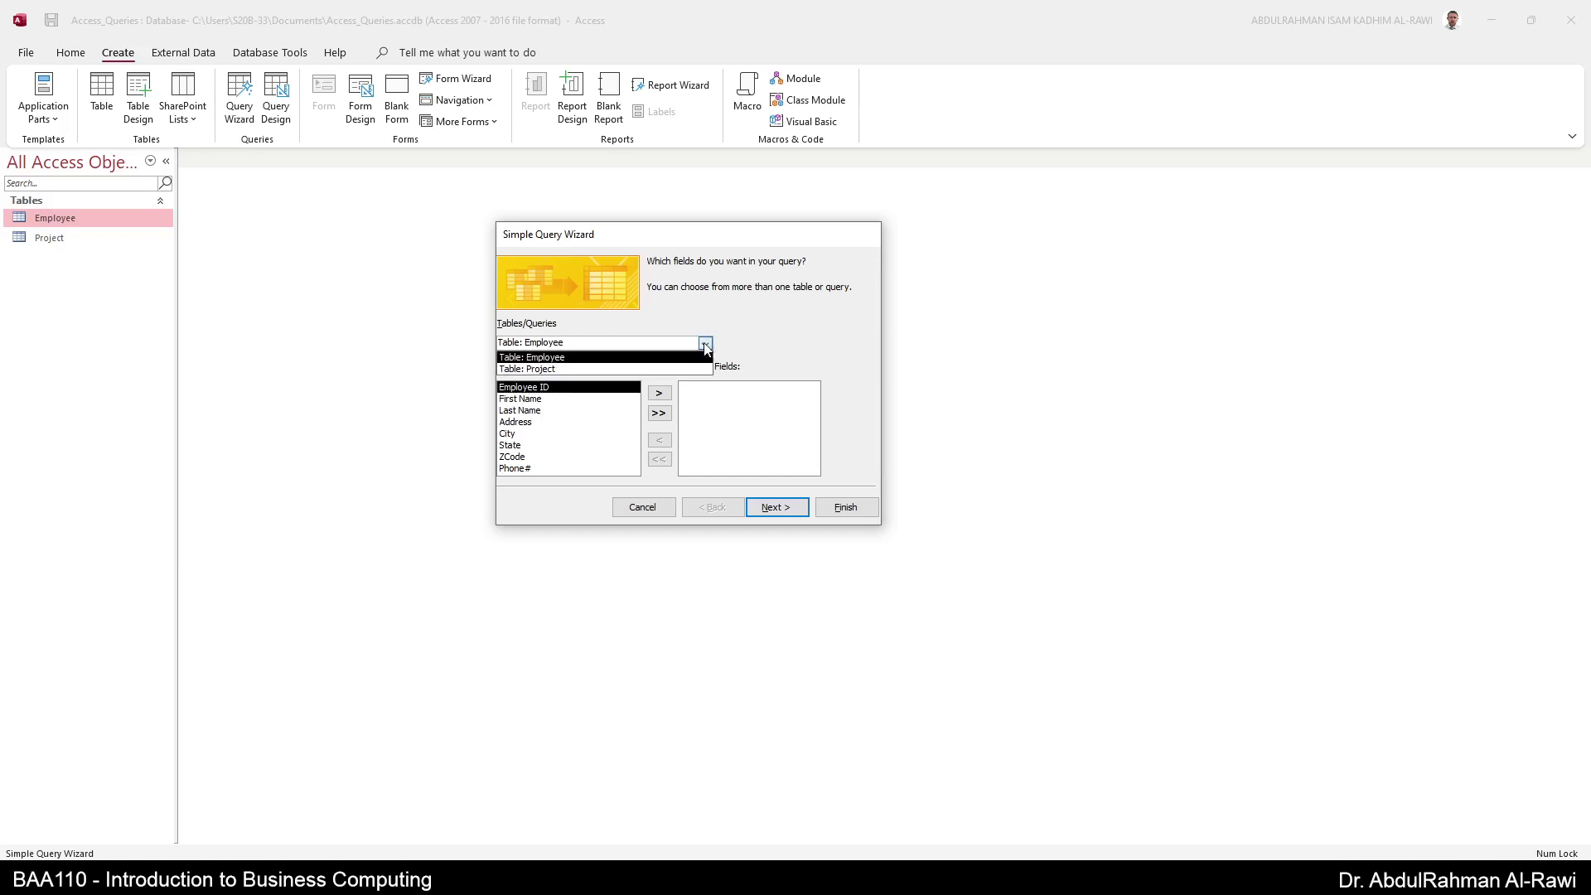
click(705, 345)
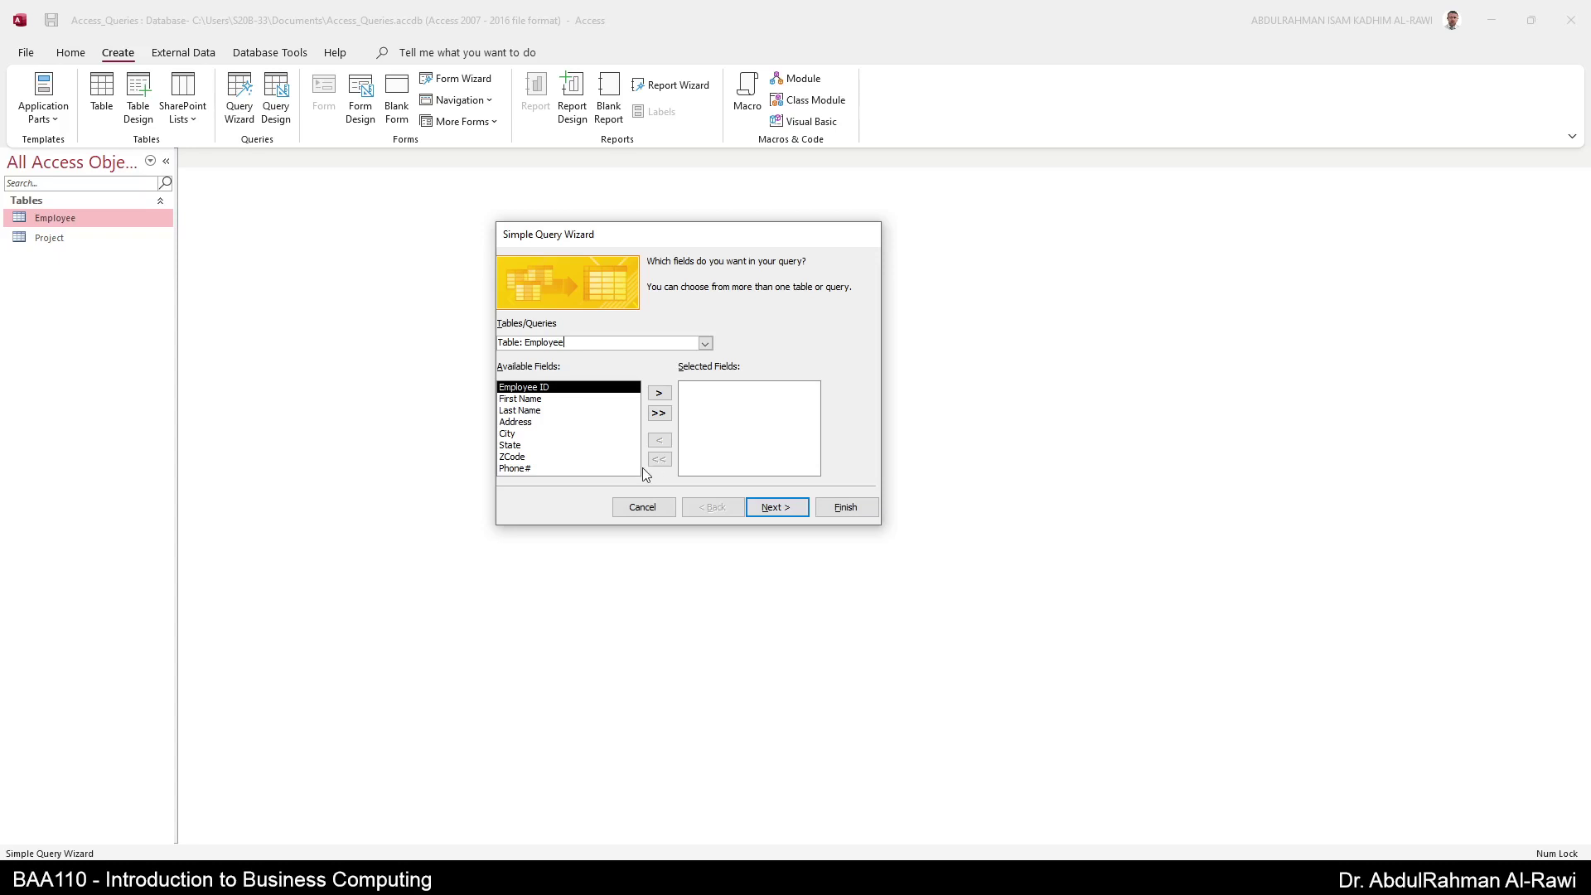
click(659, 414)
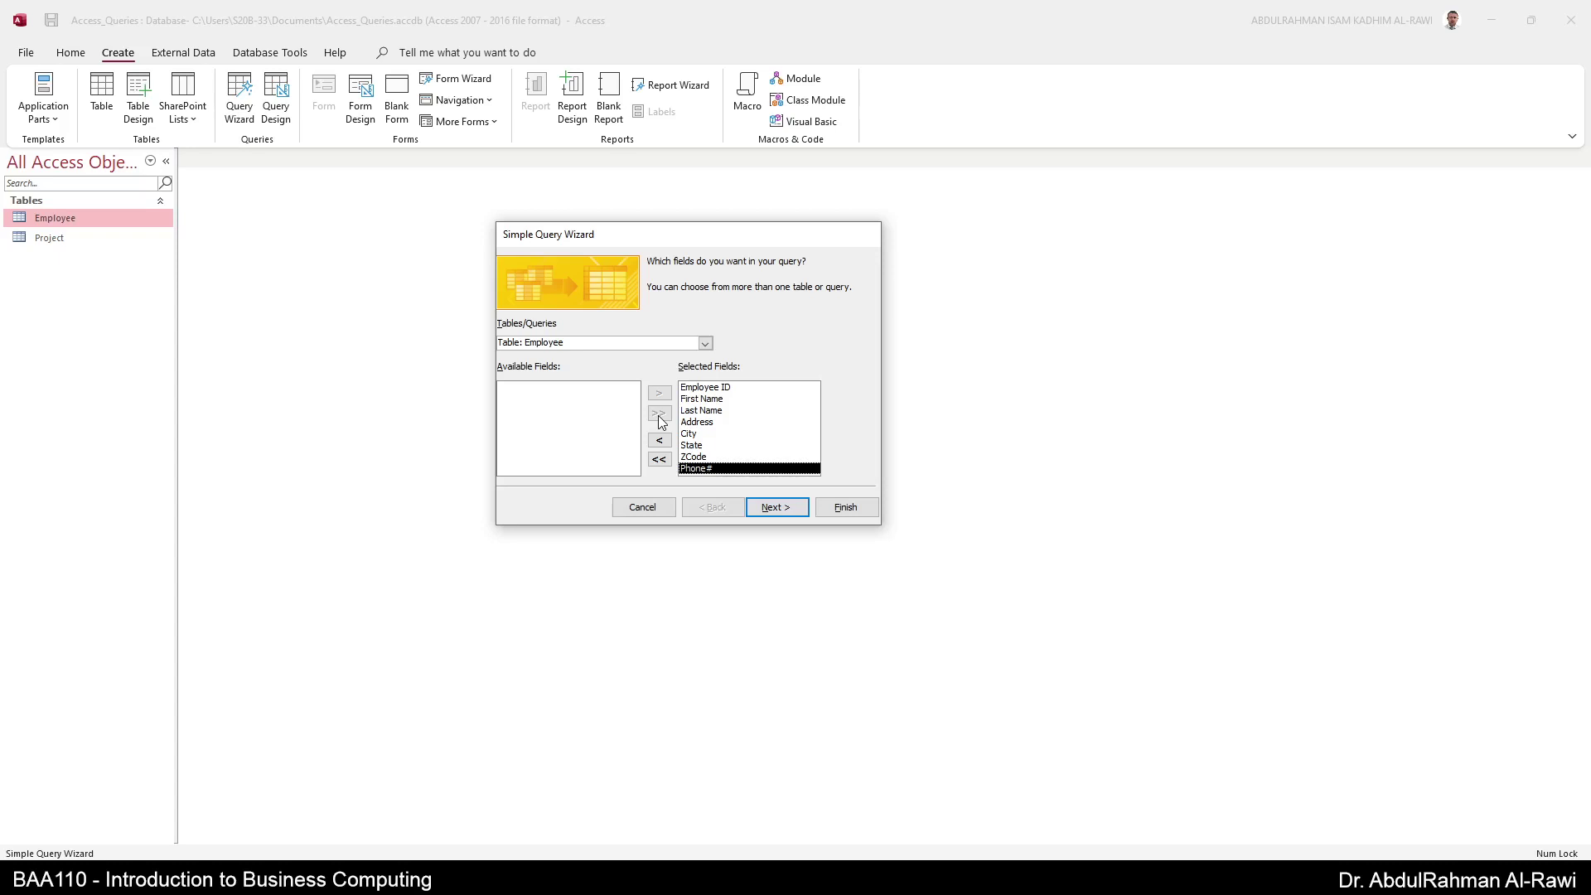
click(785, 509)
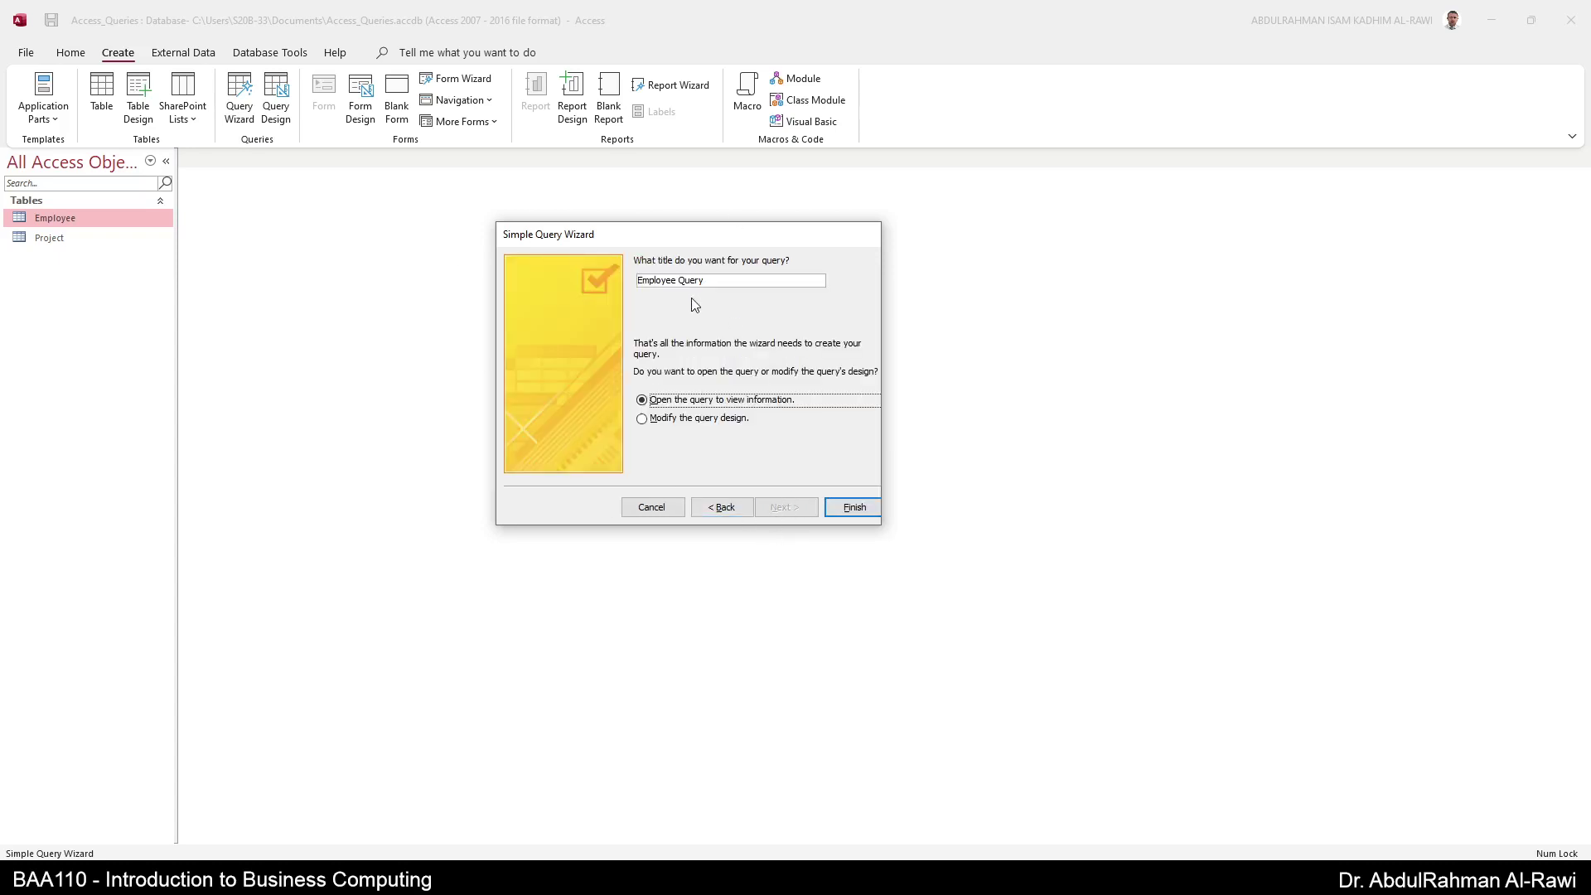
drag(714, 283, 600, 279)
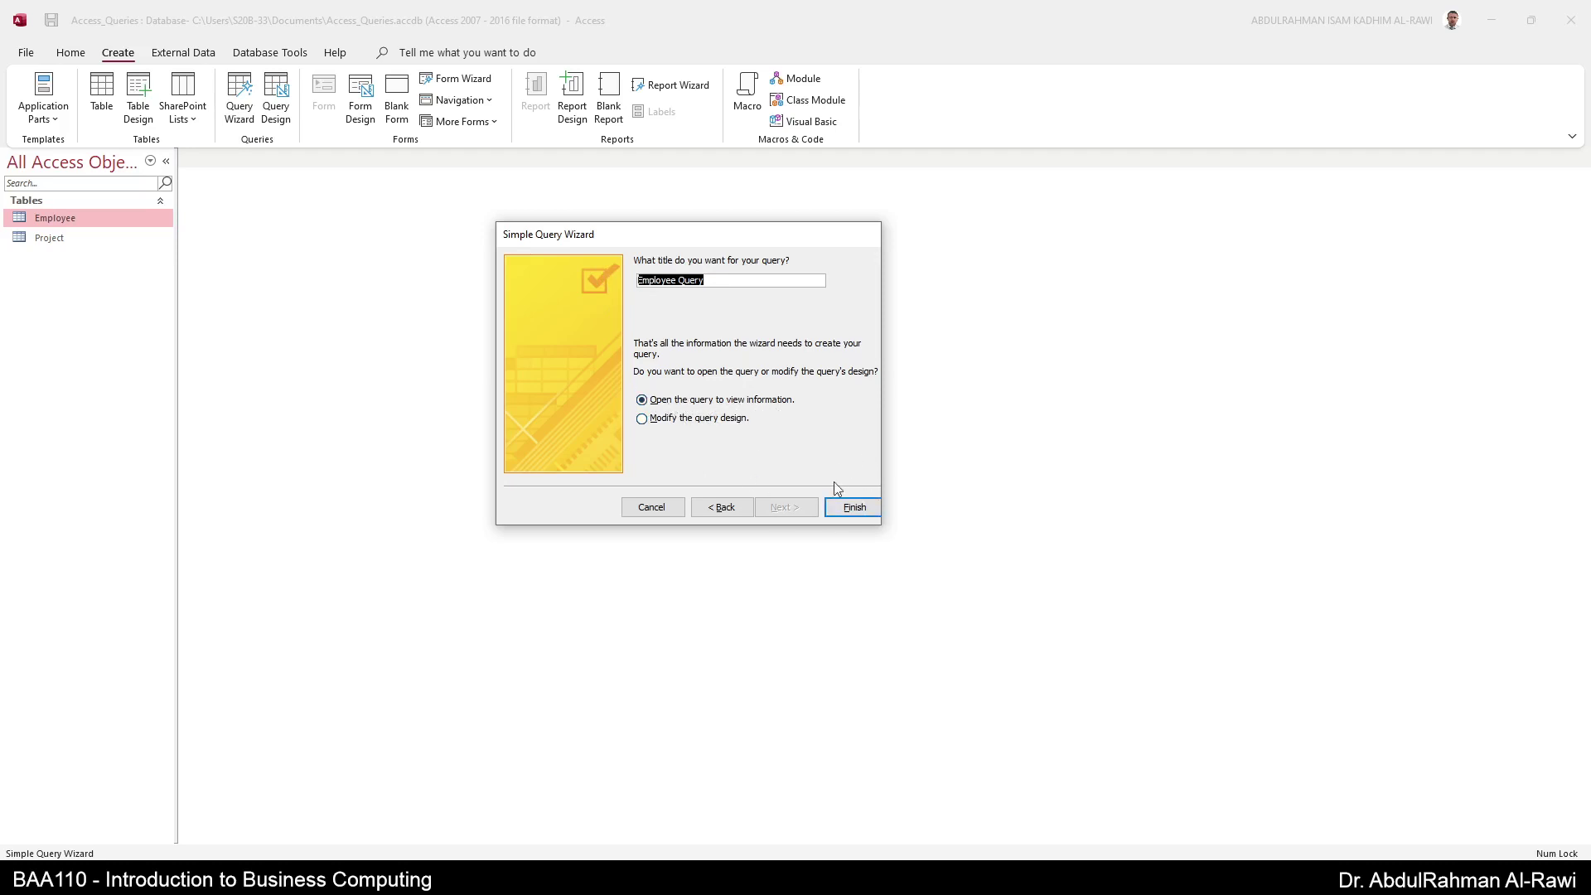
click(852, 508)
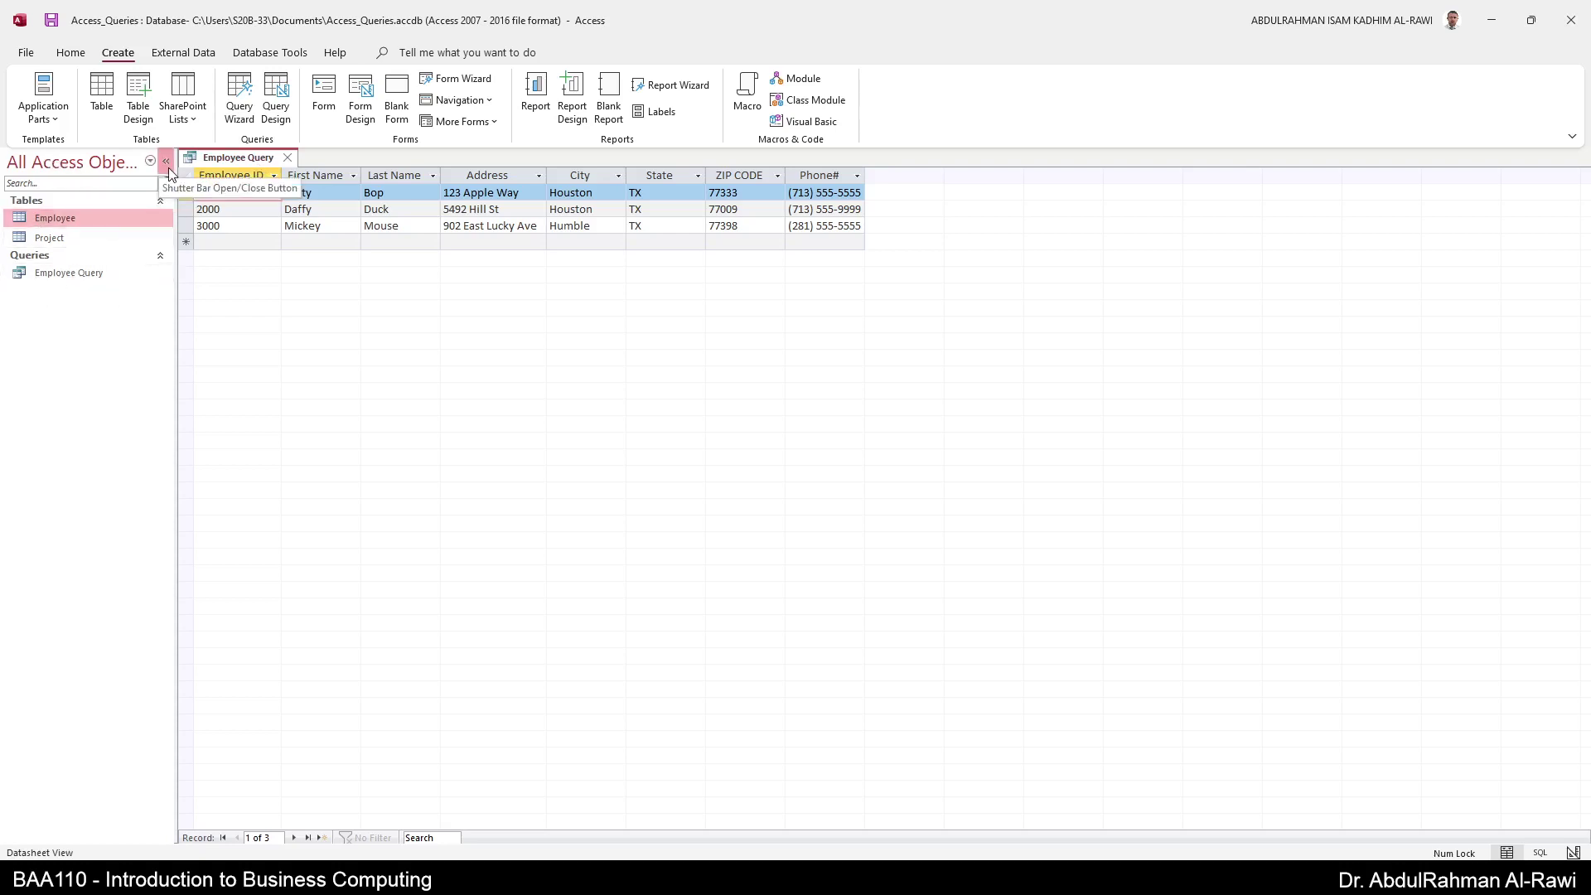
Widen the navigation pane and check its category and group filter options.
drag(177, 174, 275, 178)
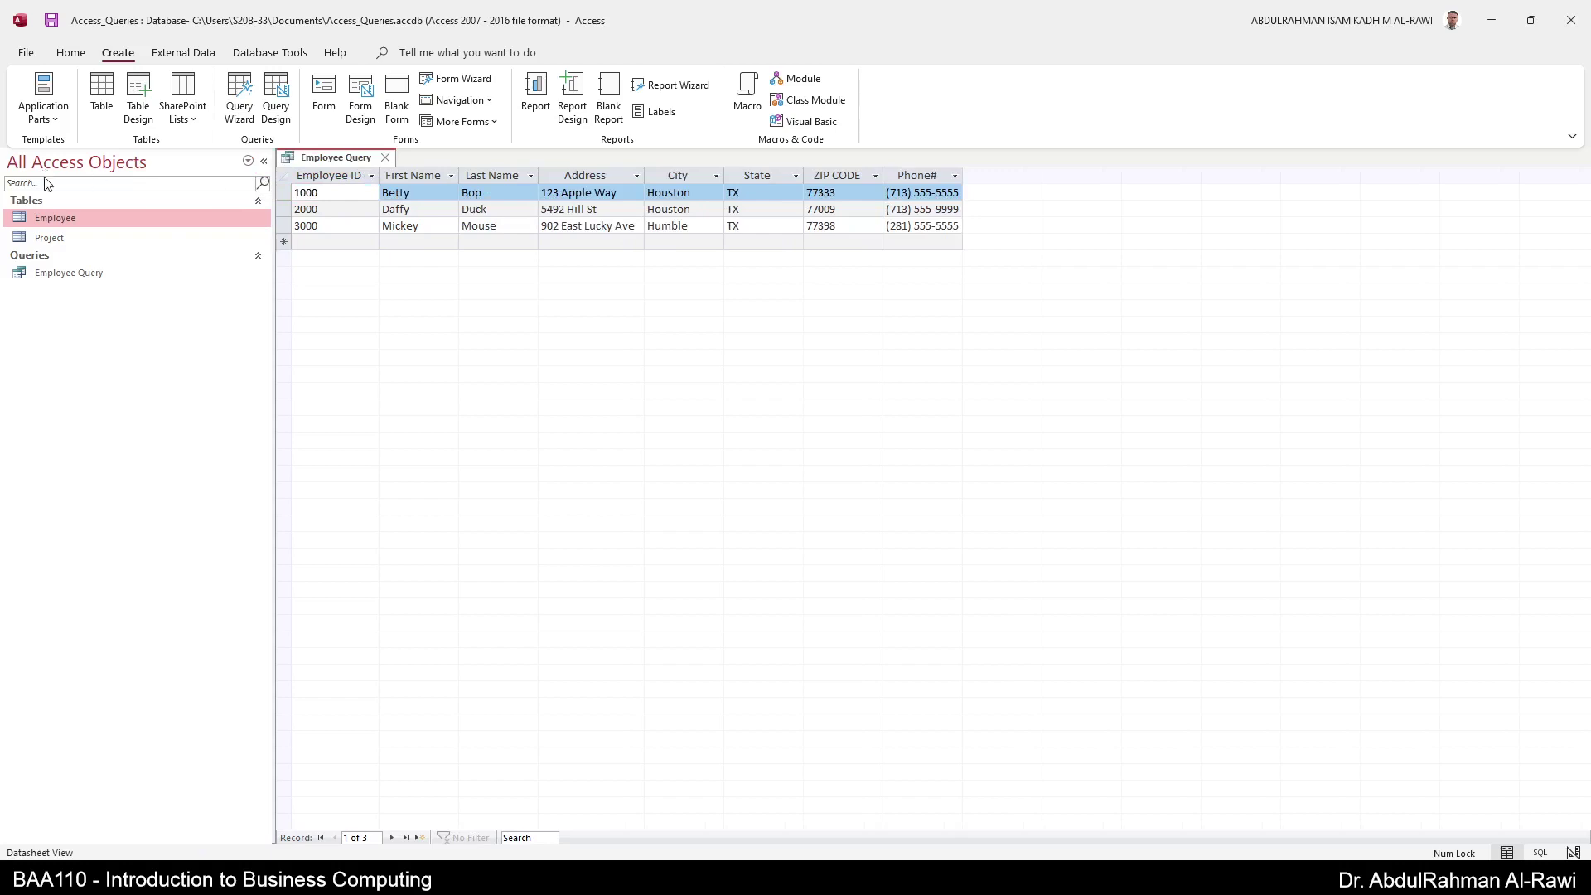
click(248, 162)
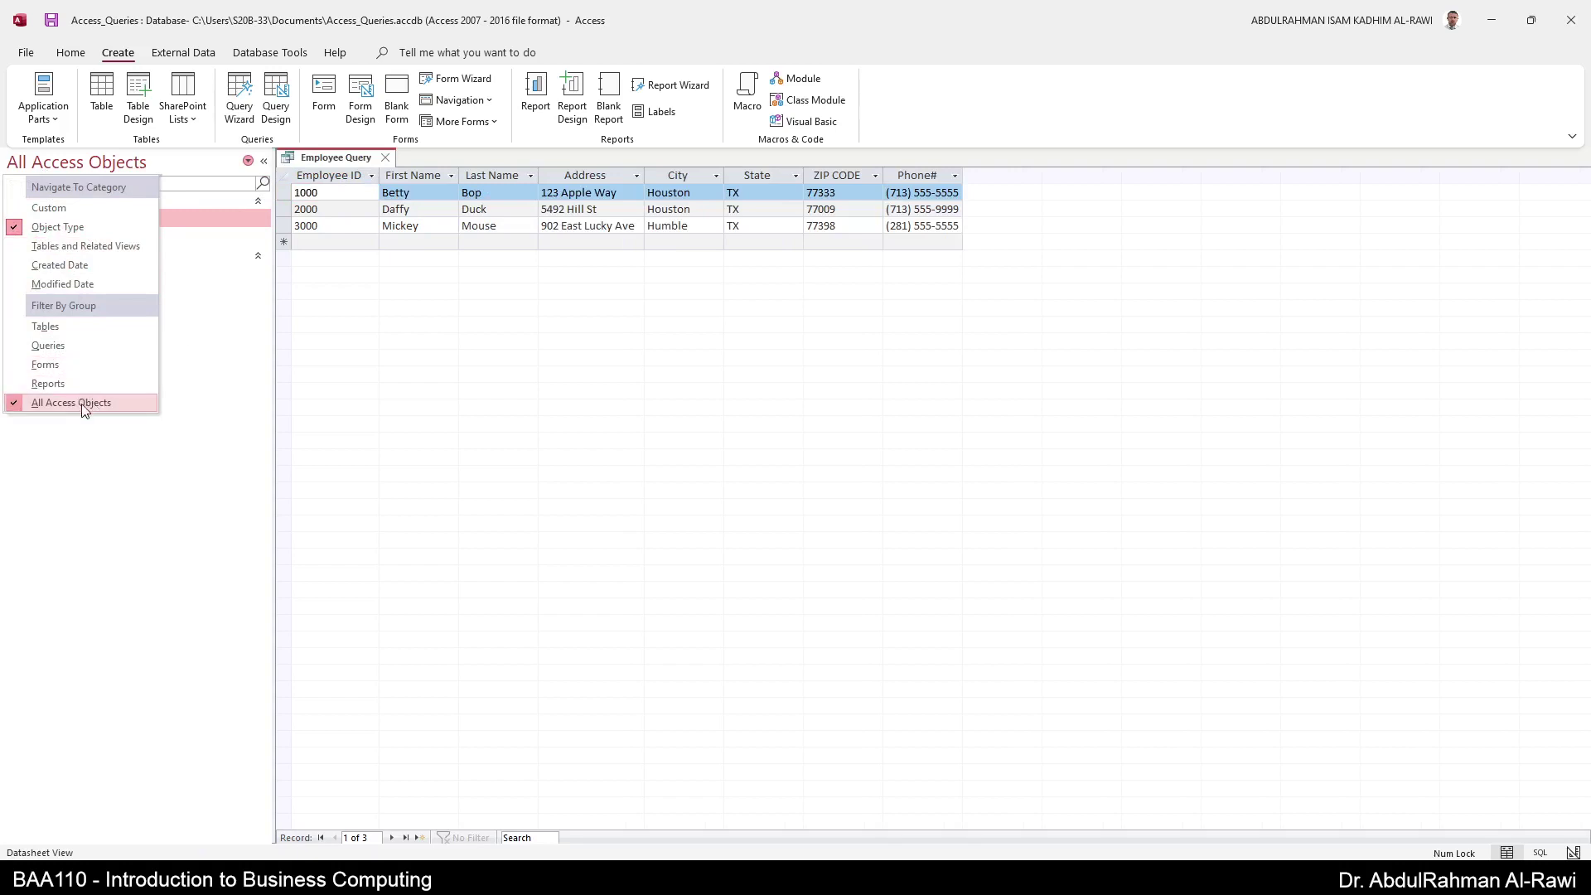
click(191, 369)
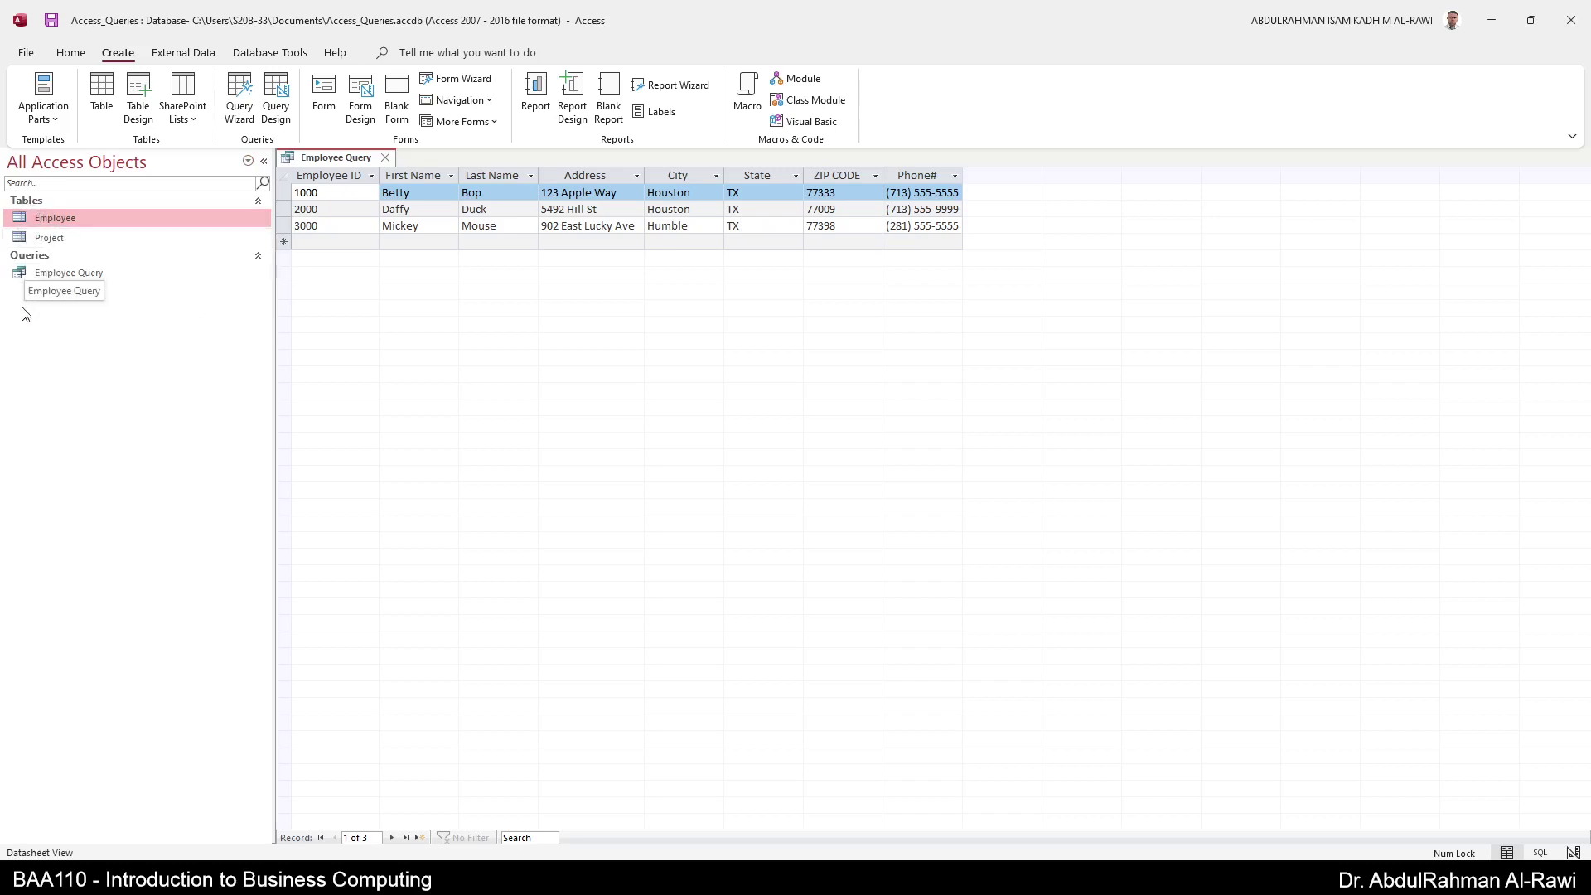
Open Employee Query in Design View and enlarge the upper pane and the Employee field list to fit all its fields.
click(84, 280)
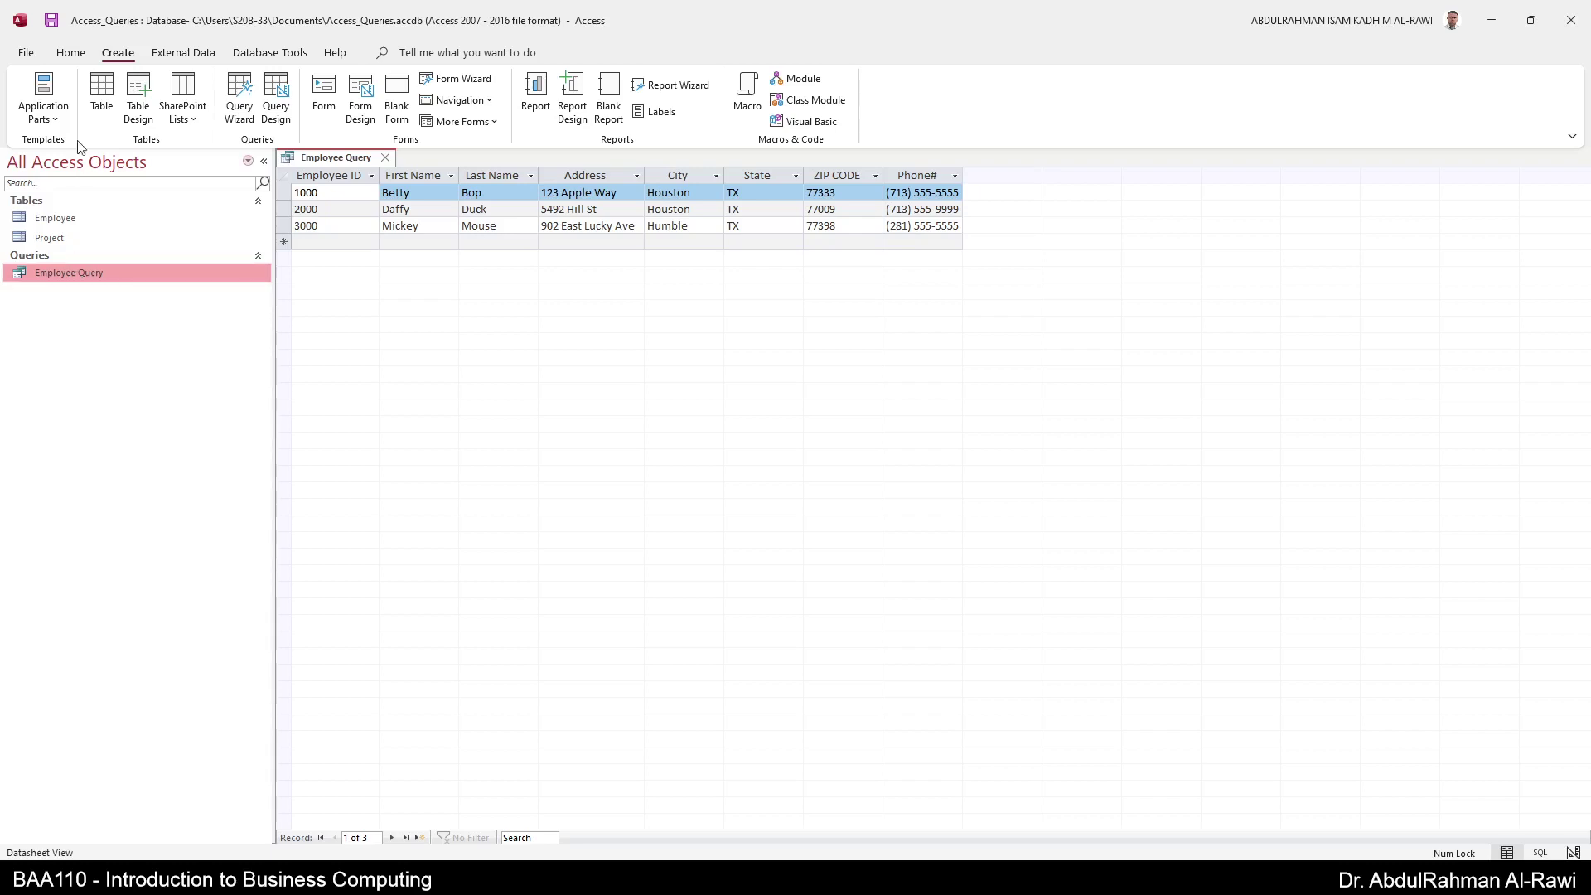
click(70, 55)
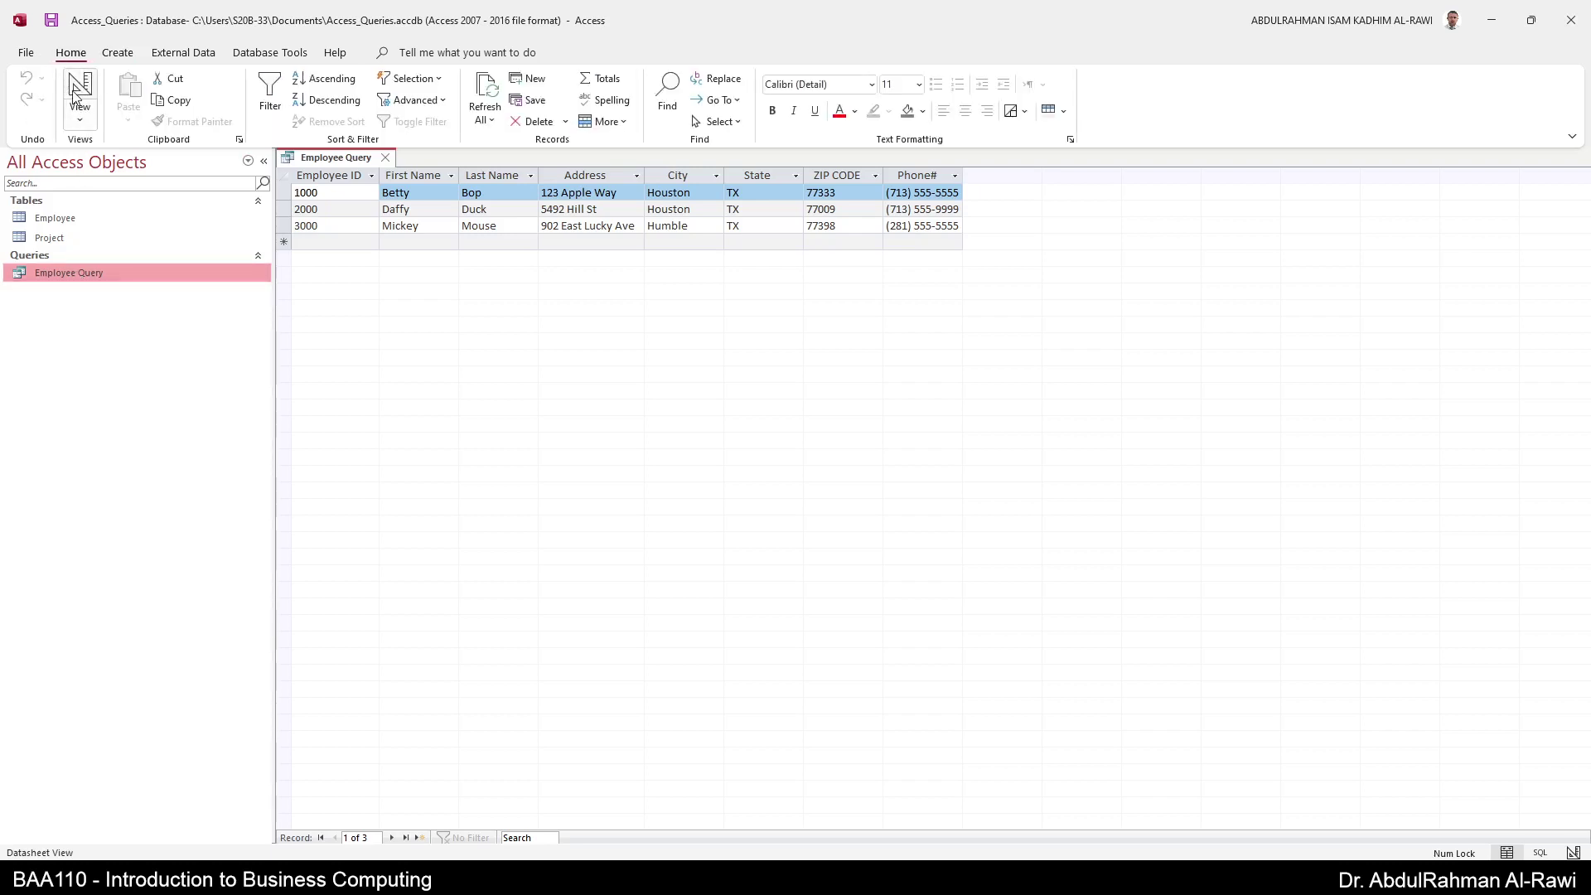
right_click(113, 274)
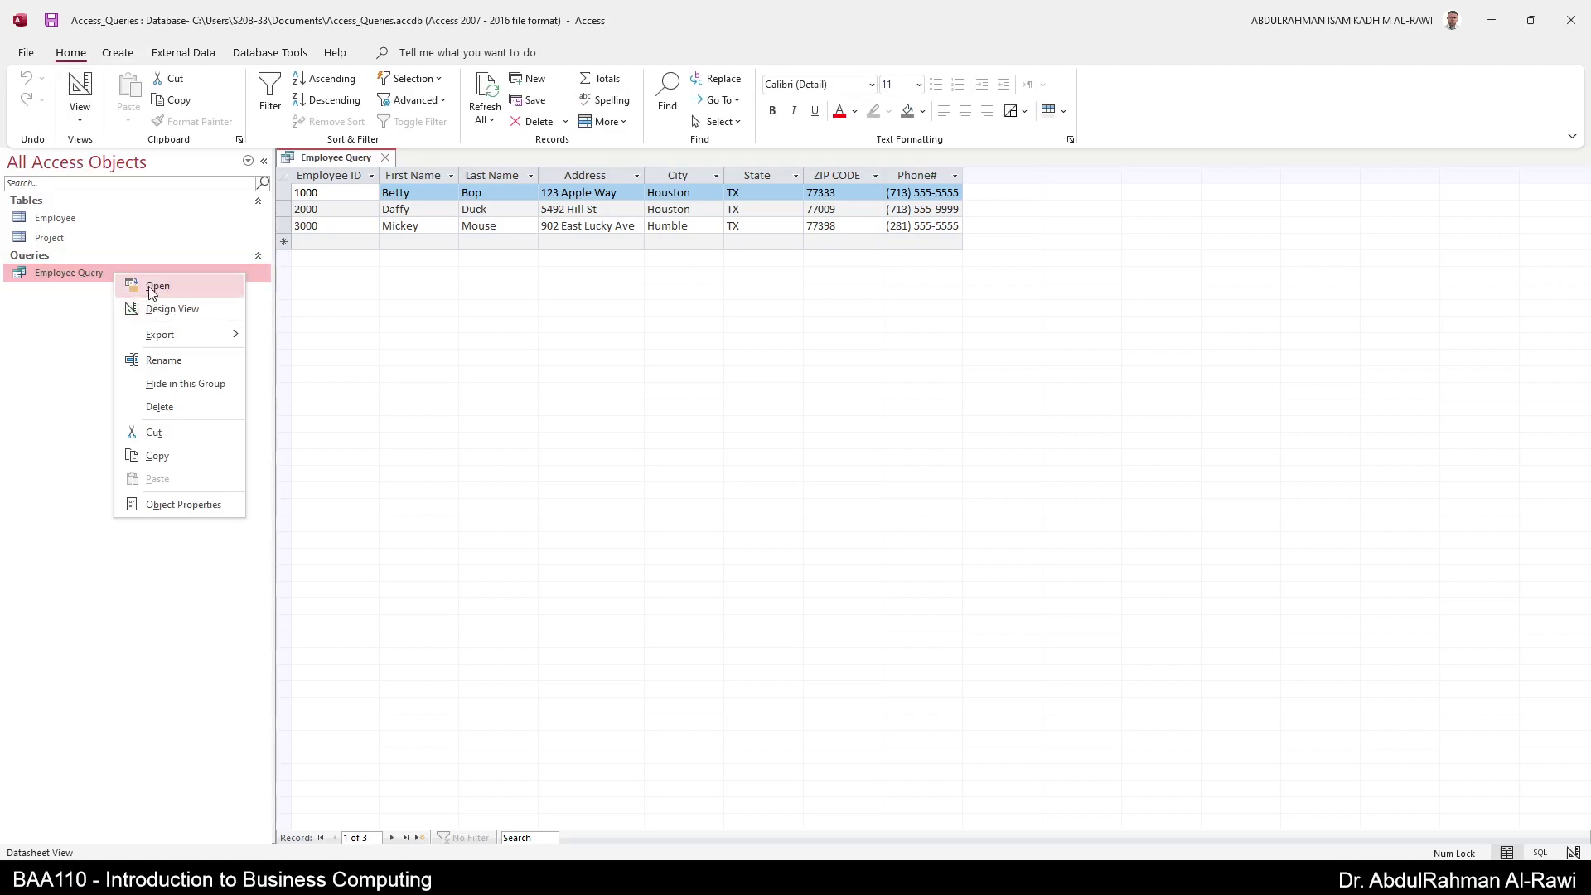
click(152, 286)
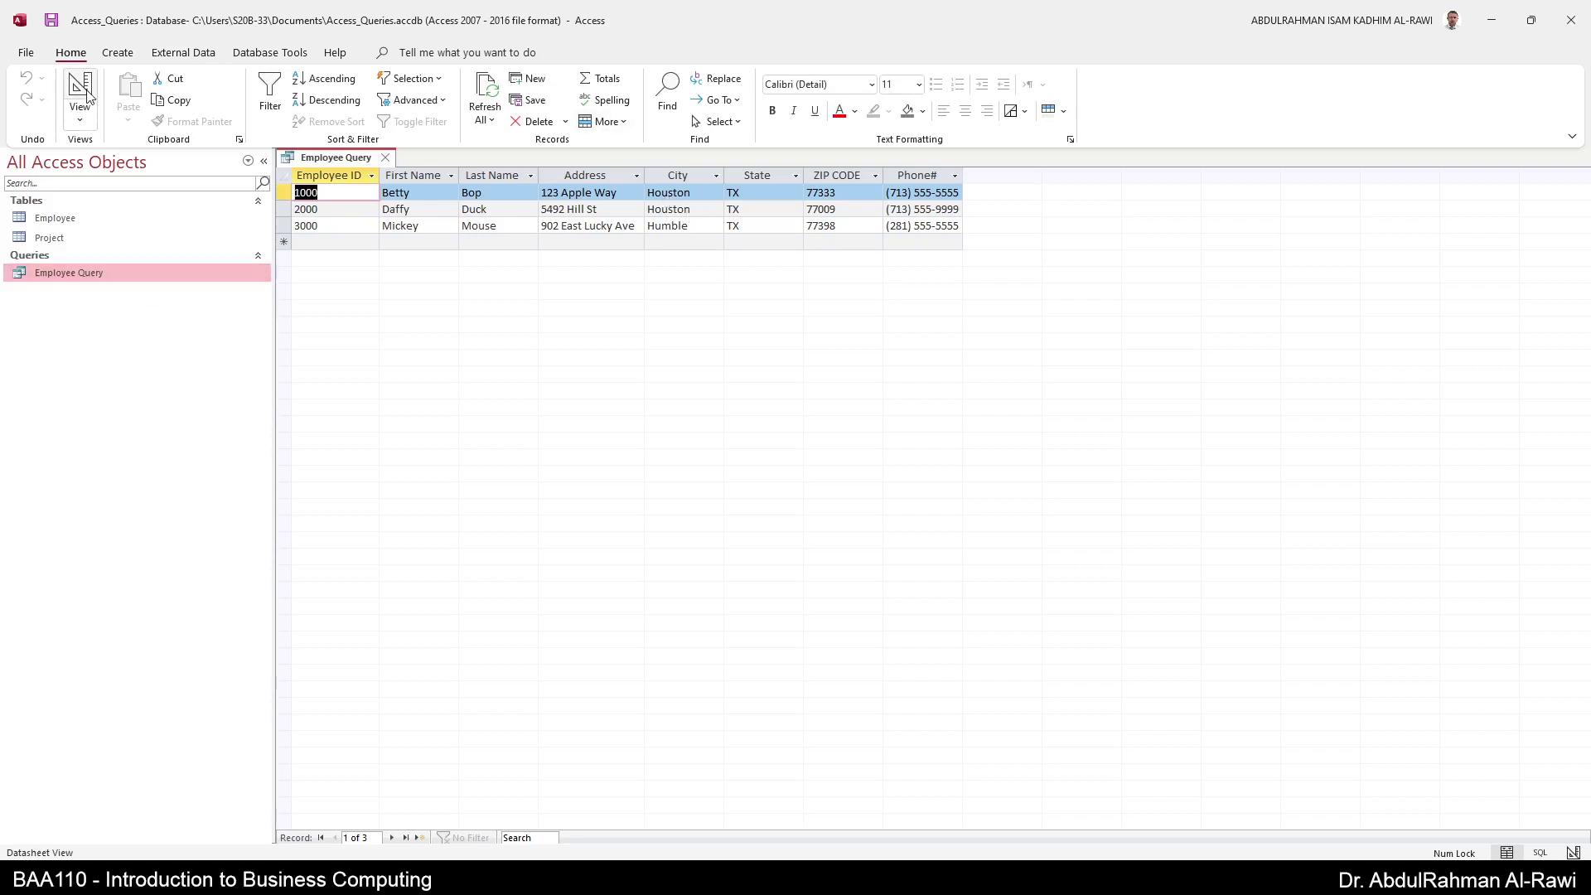
click(84, 123)
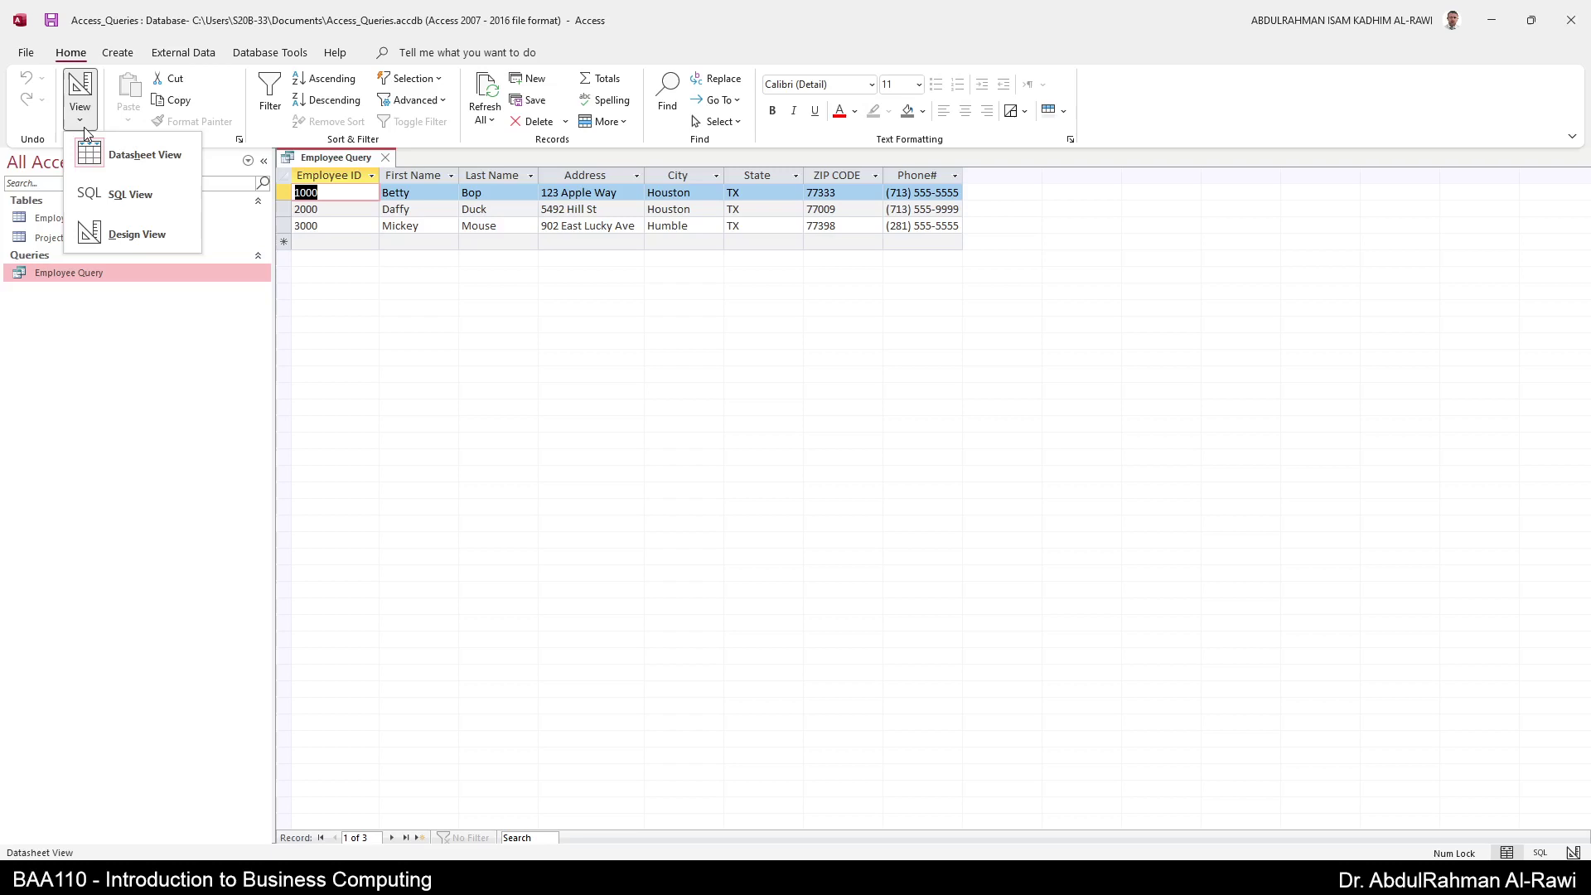
click(106, 235)
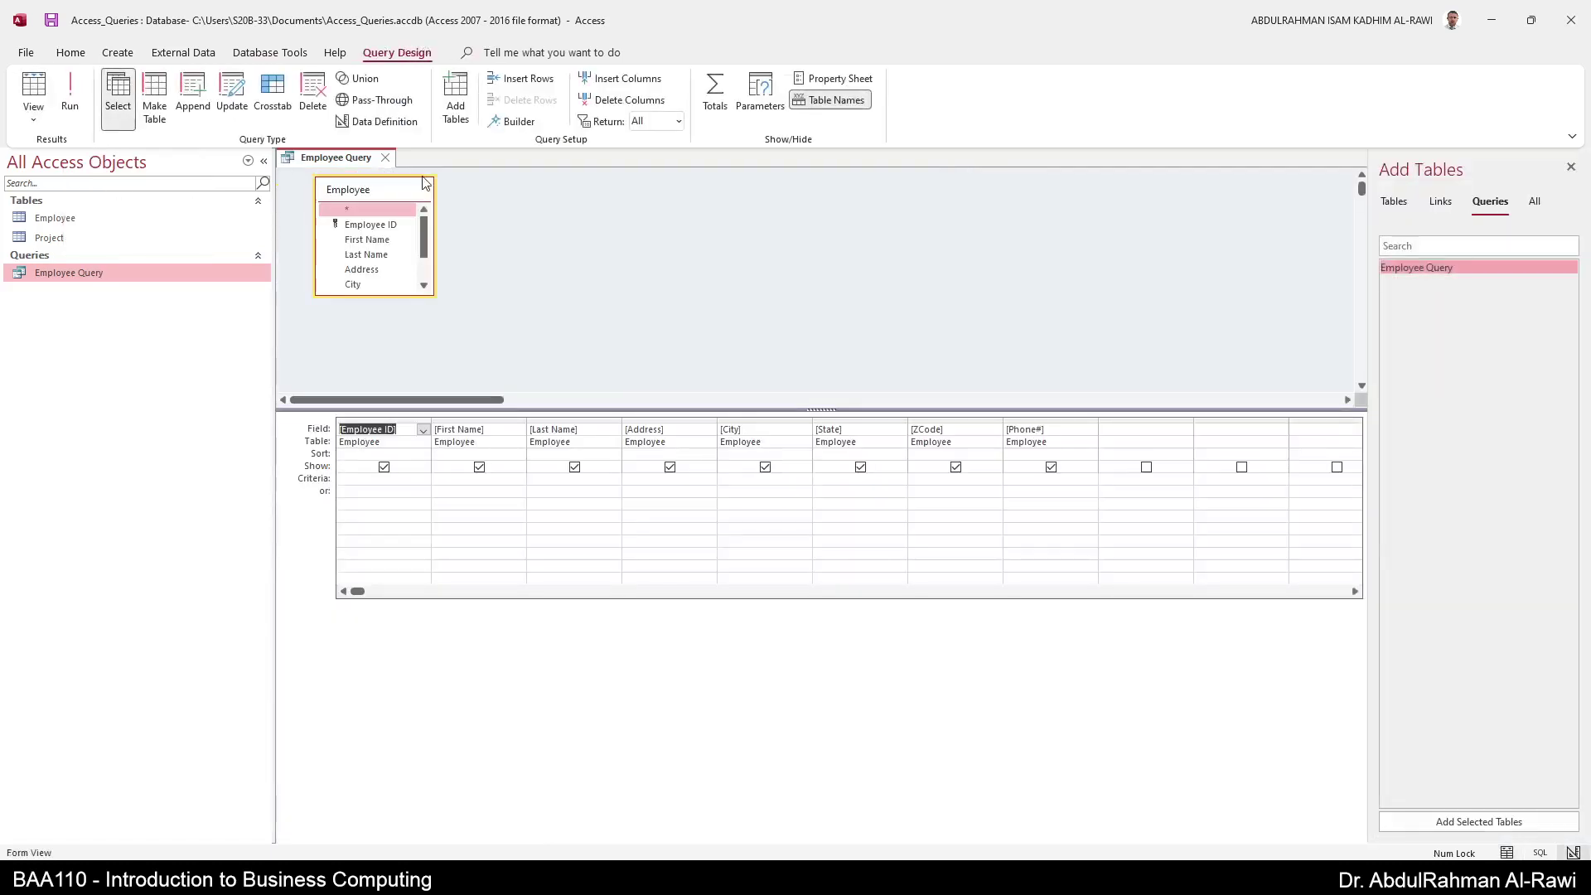
drag(783, 408, 792, 465)
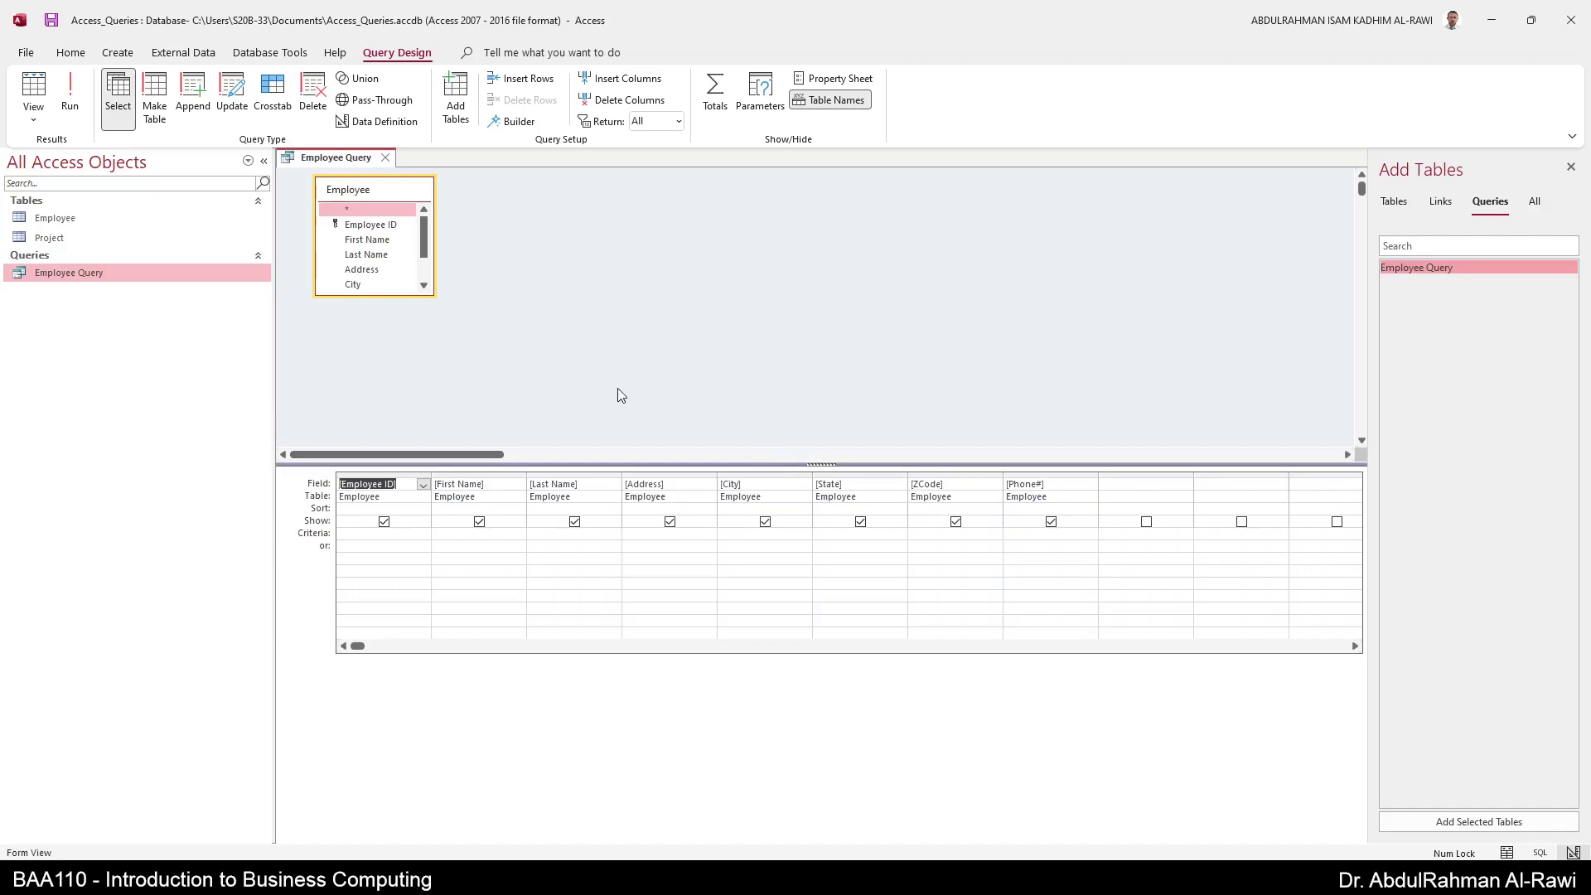
drag(432, 296, 499, 384)
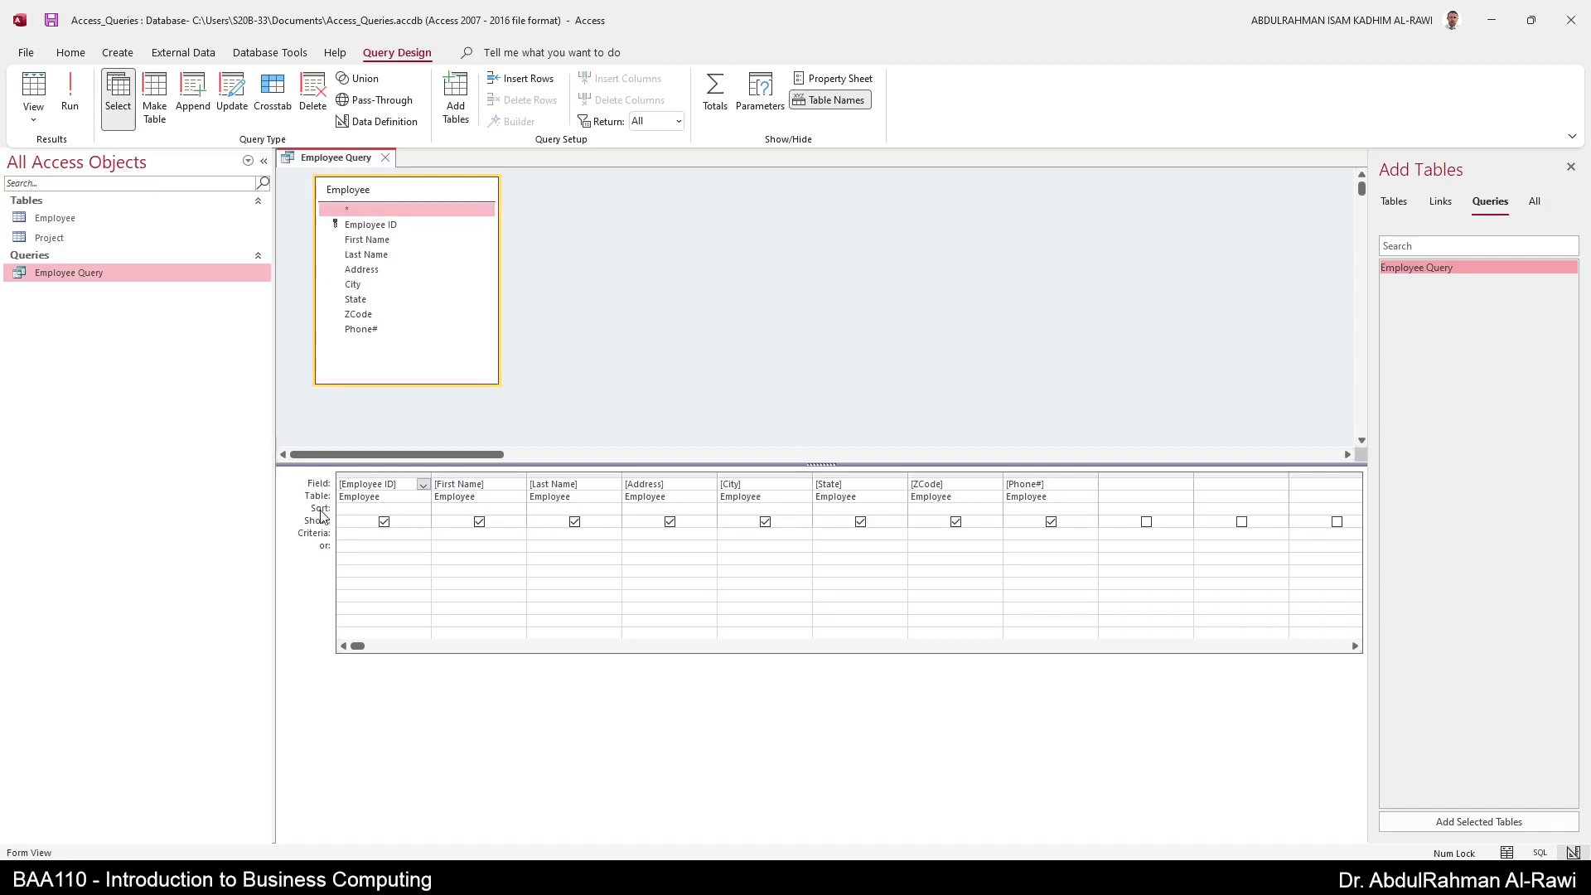
Examine the sort options, Show setting and criteria cells of the Employee ID column in the query design grid.
click(356, 509)
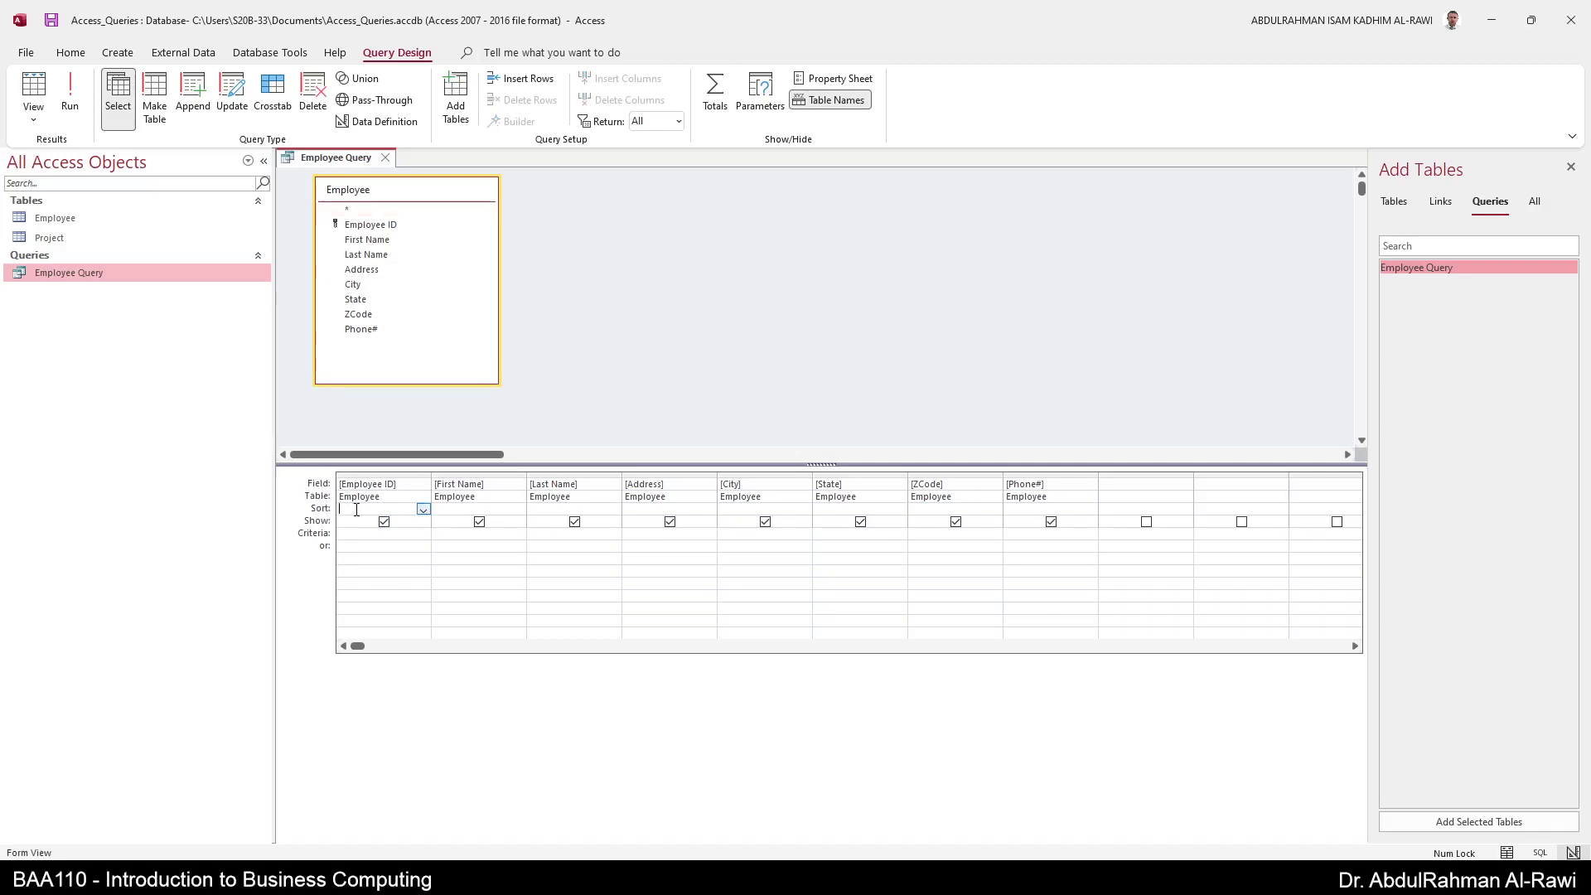
click(422, 509)
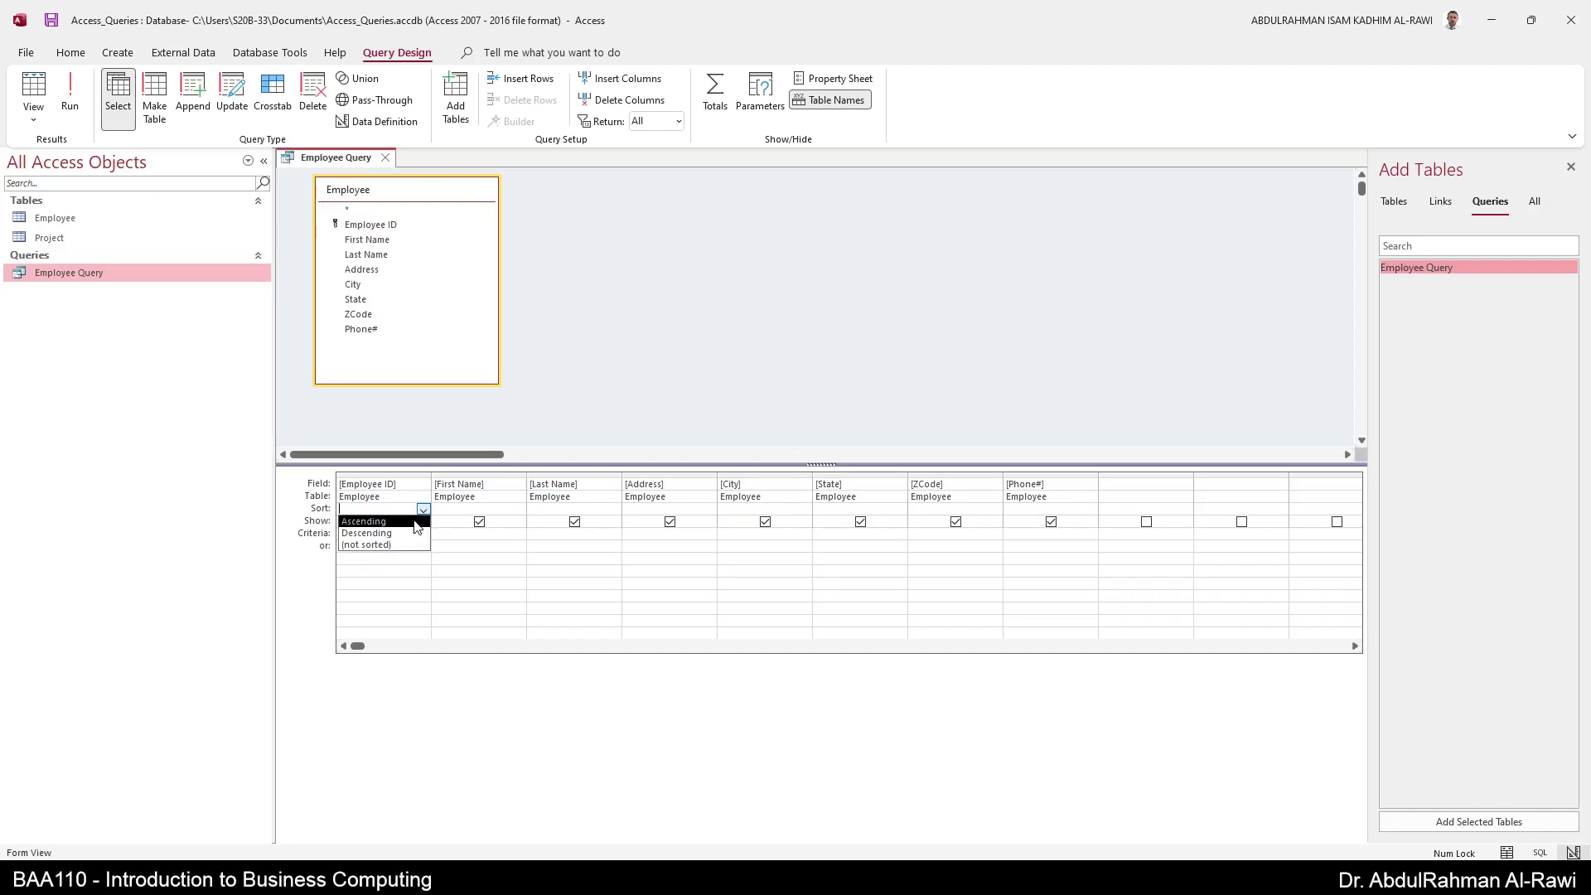
click(328, 531)
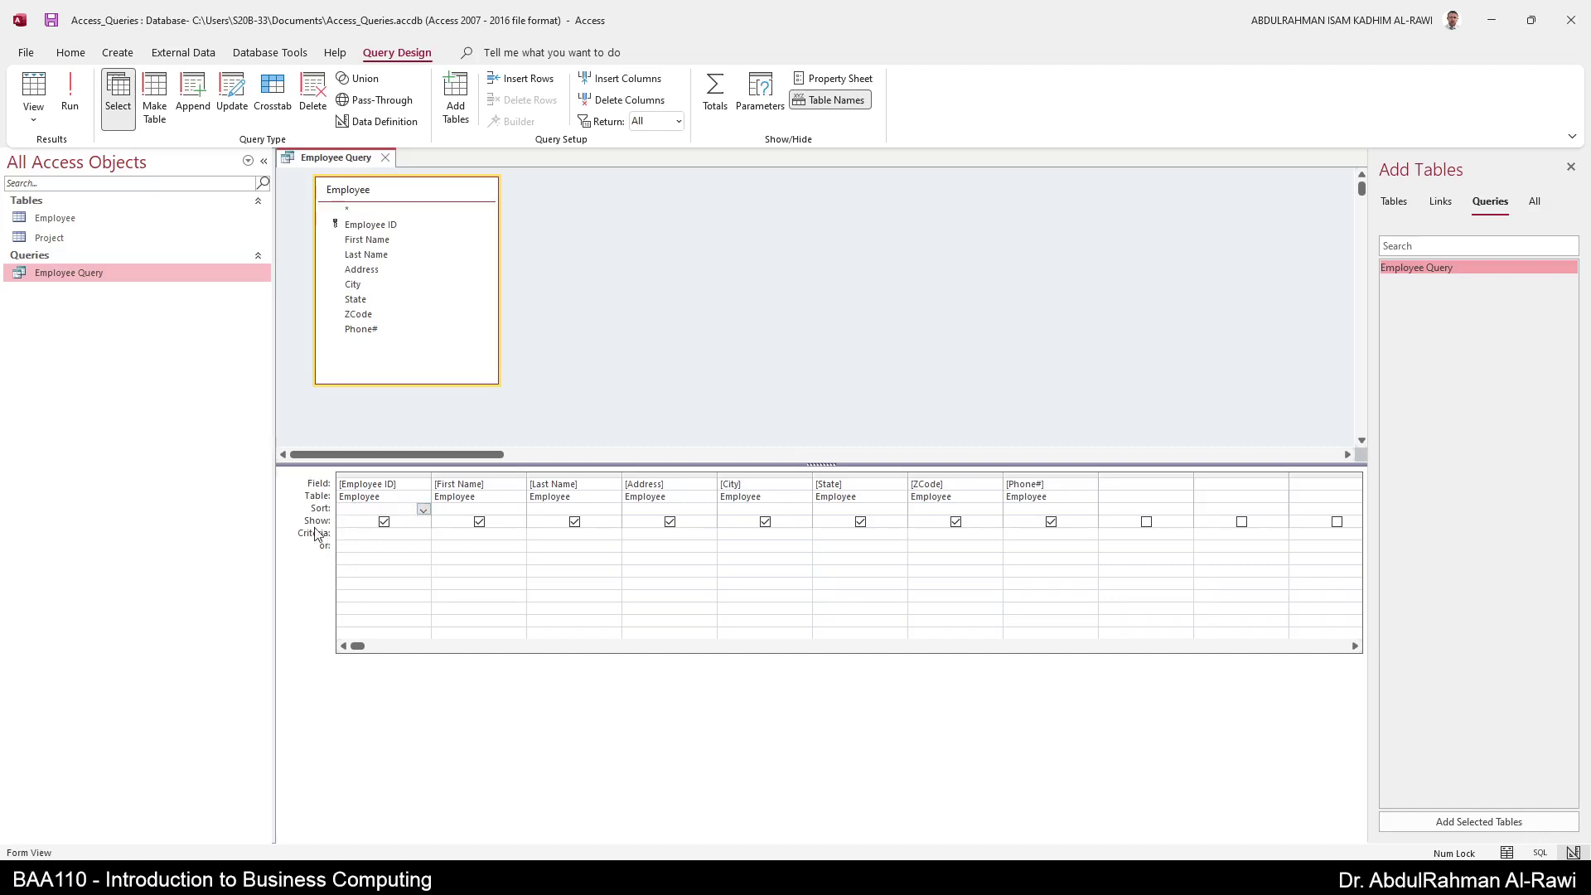
click(383, 521)
click(385, 522)
click(385, 535)
click(344, 550)
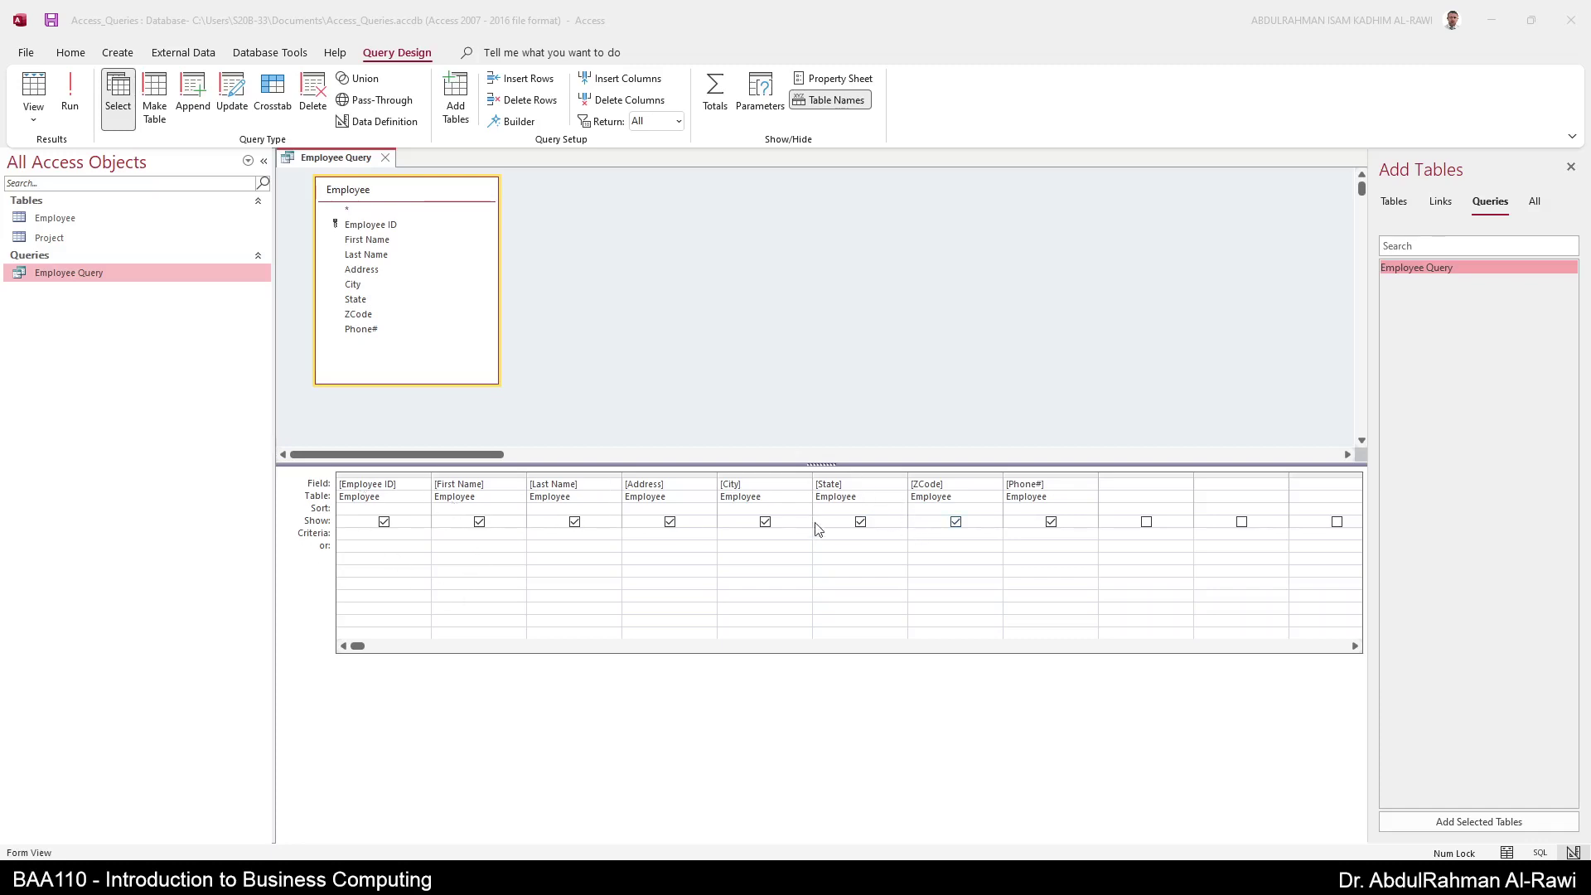
Set the criteria of the State field to "TX" in Employee Query.
click(837, 536)
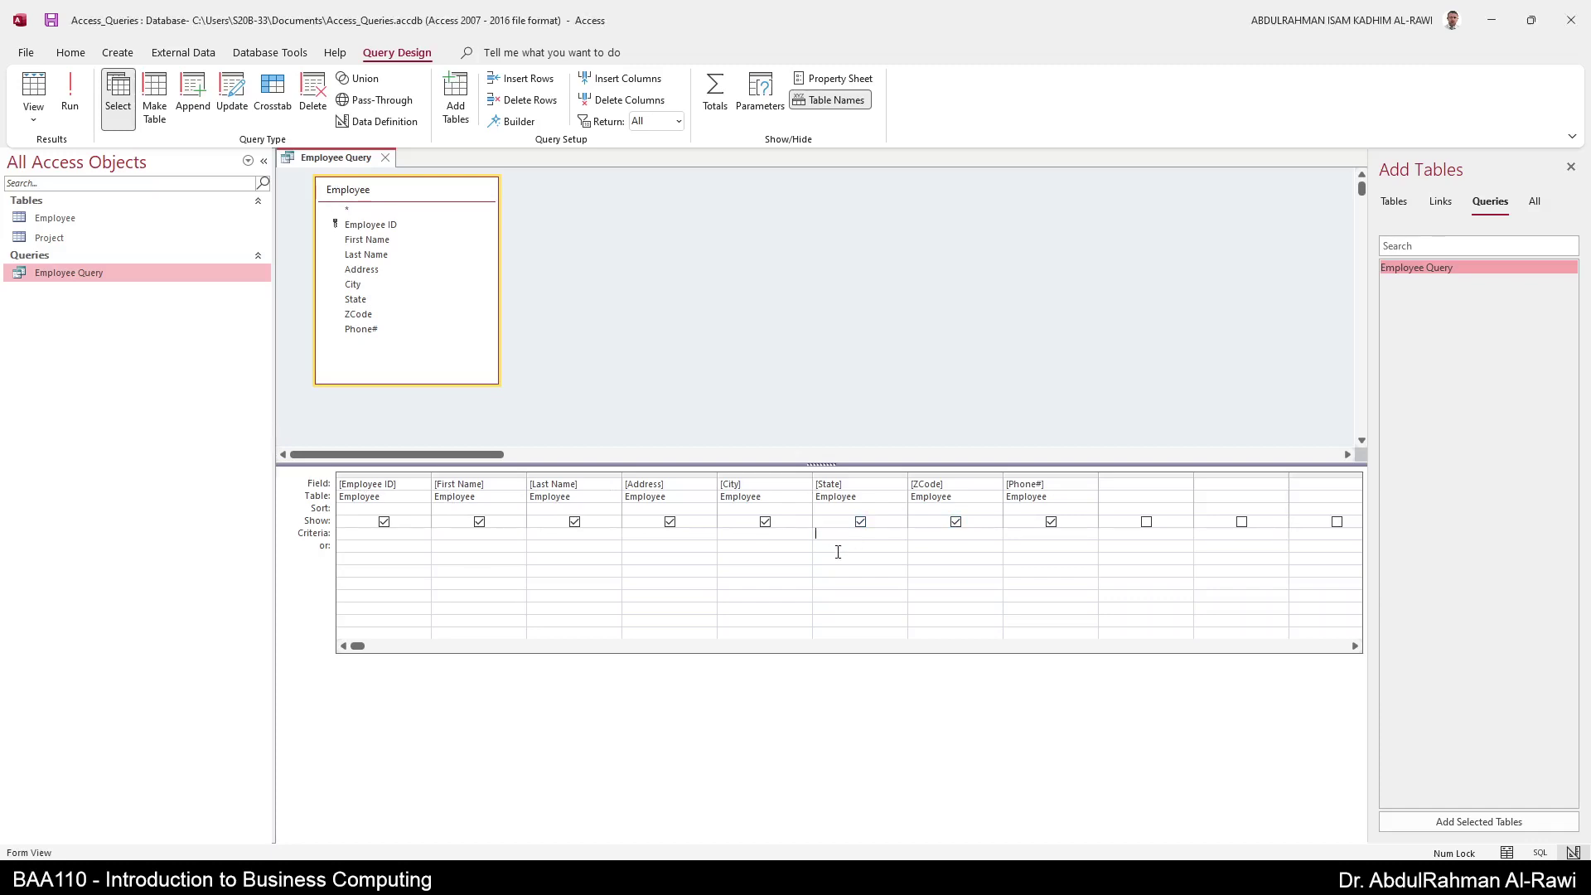
text(TX)
key(Tab)
Switch to Notepad and write the criteria notations number, "text" and #date# on three separate lines.
key(super)
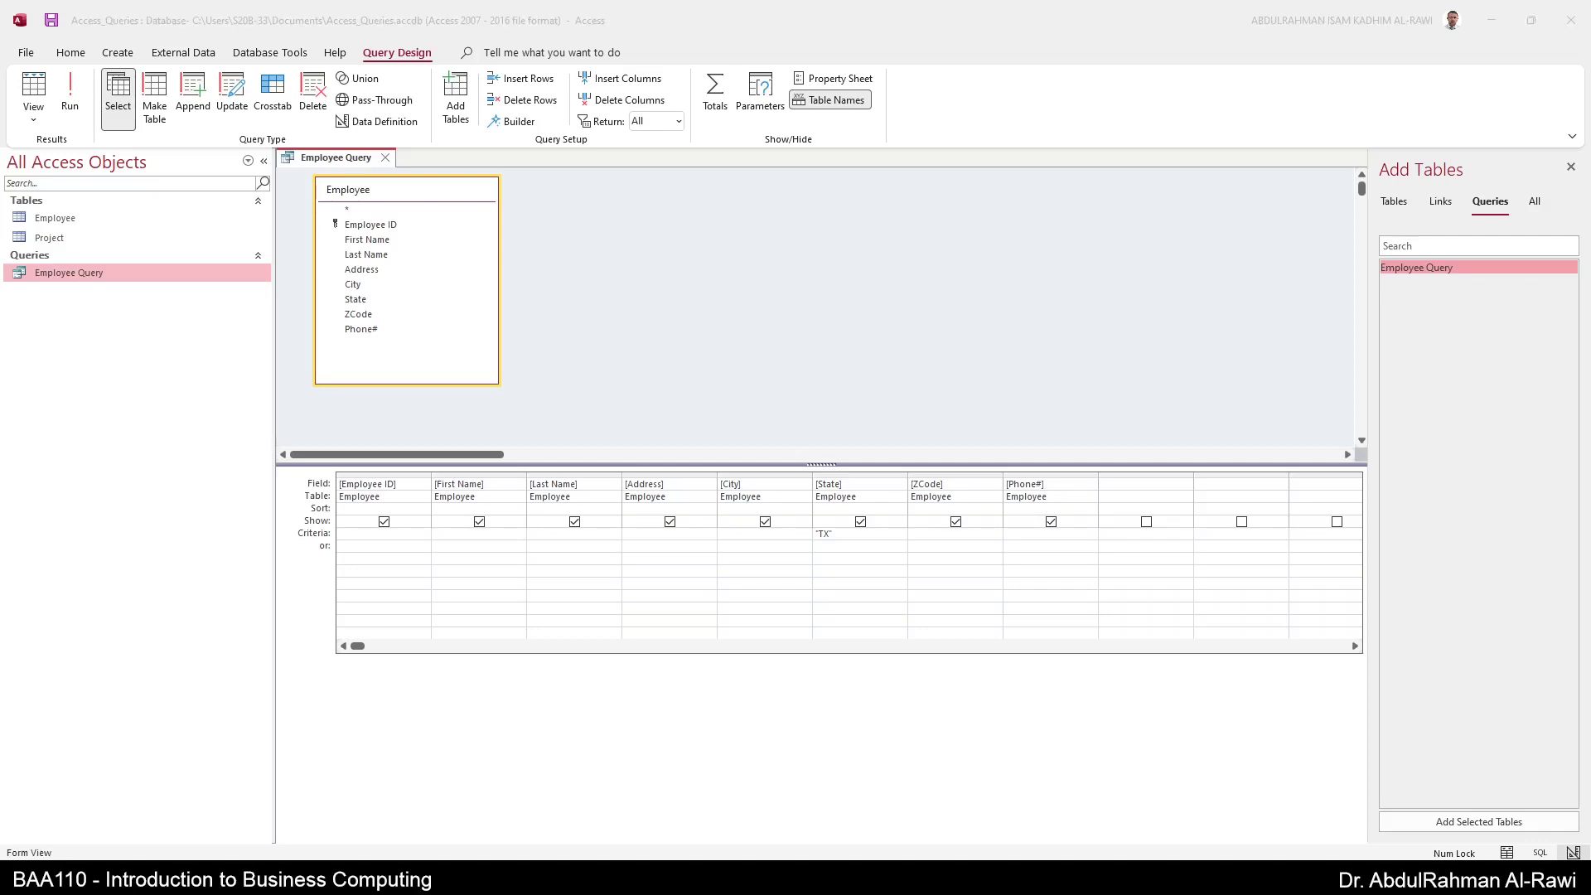
text(notepad)
key(Return)
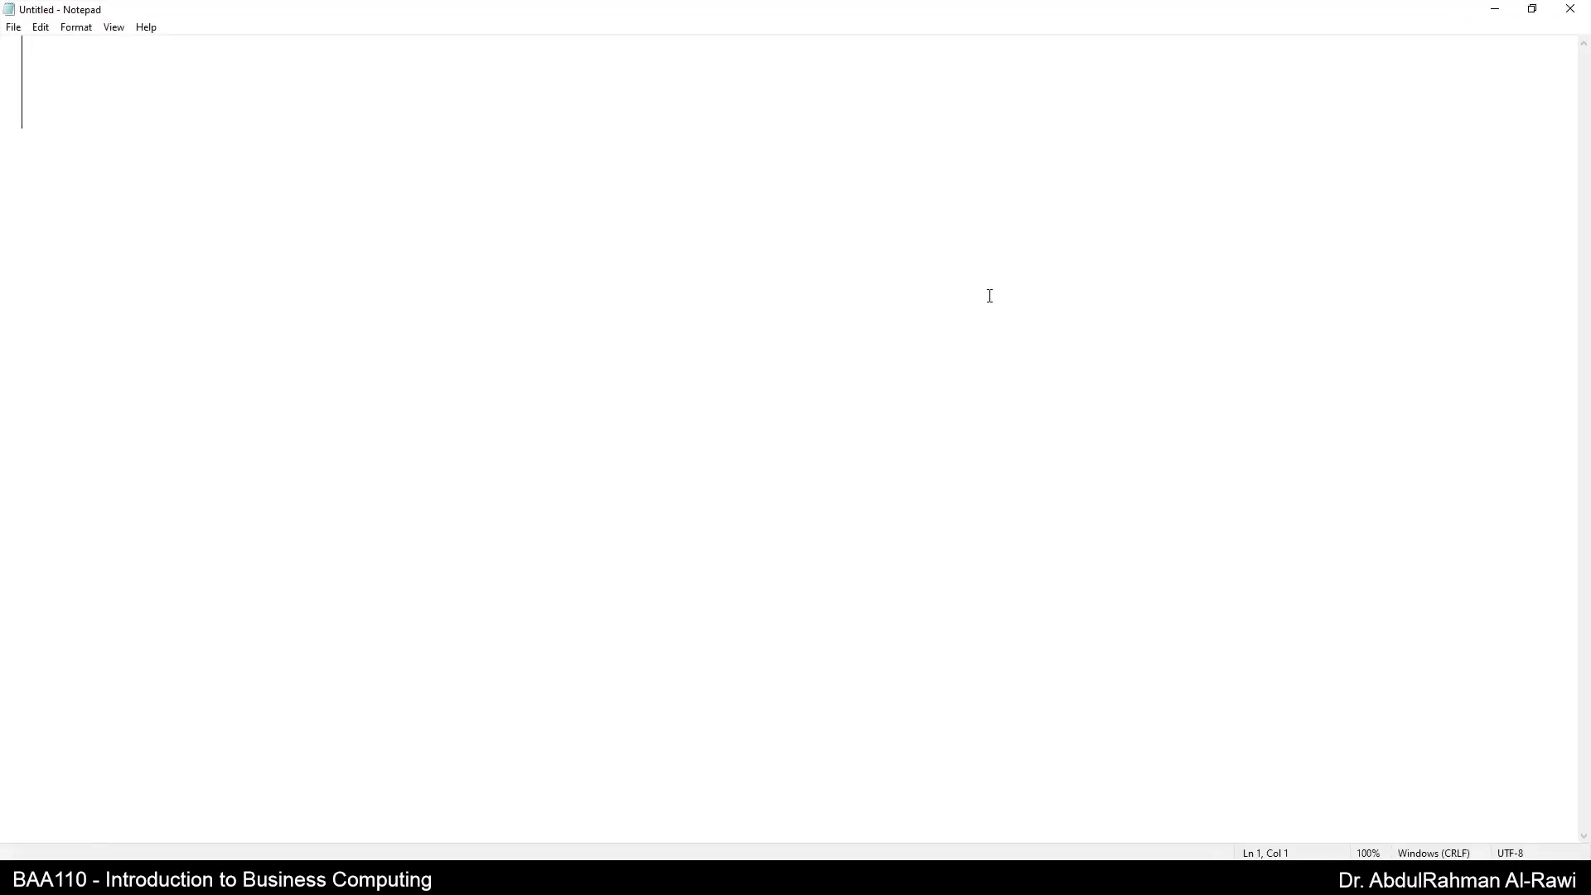
text(num)
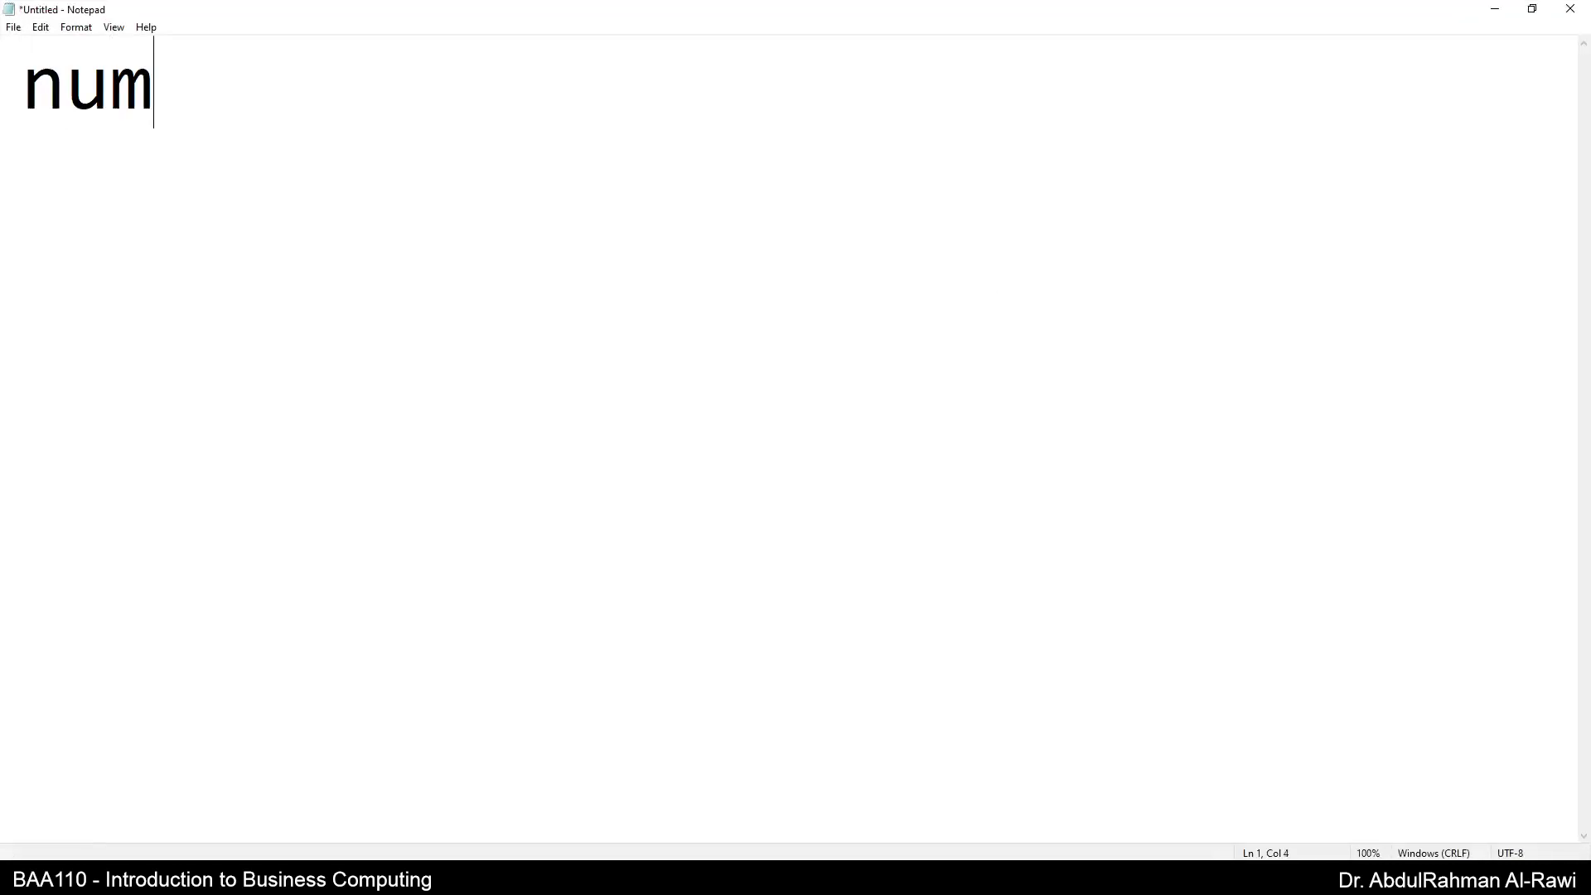
text(ber)
key(Return)
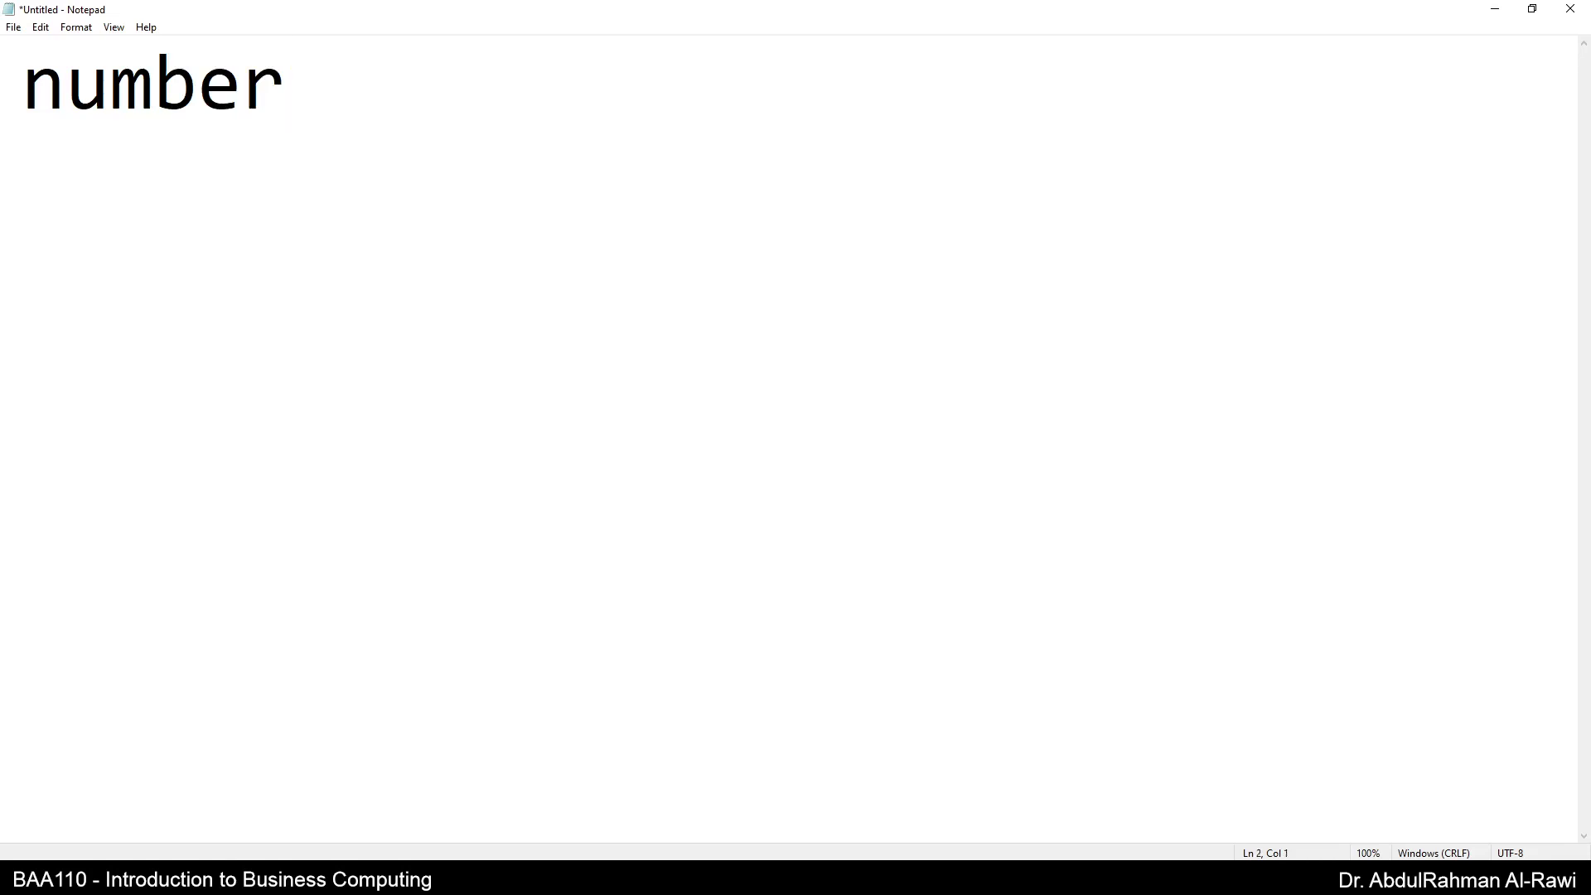
text("text)
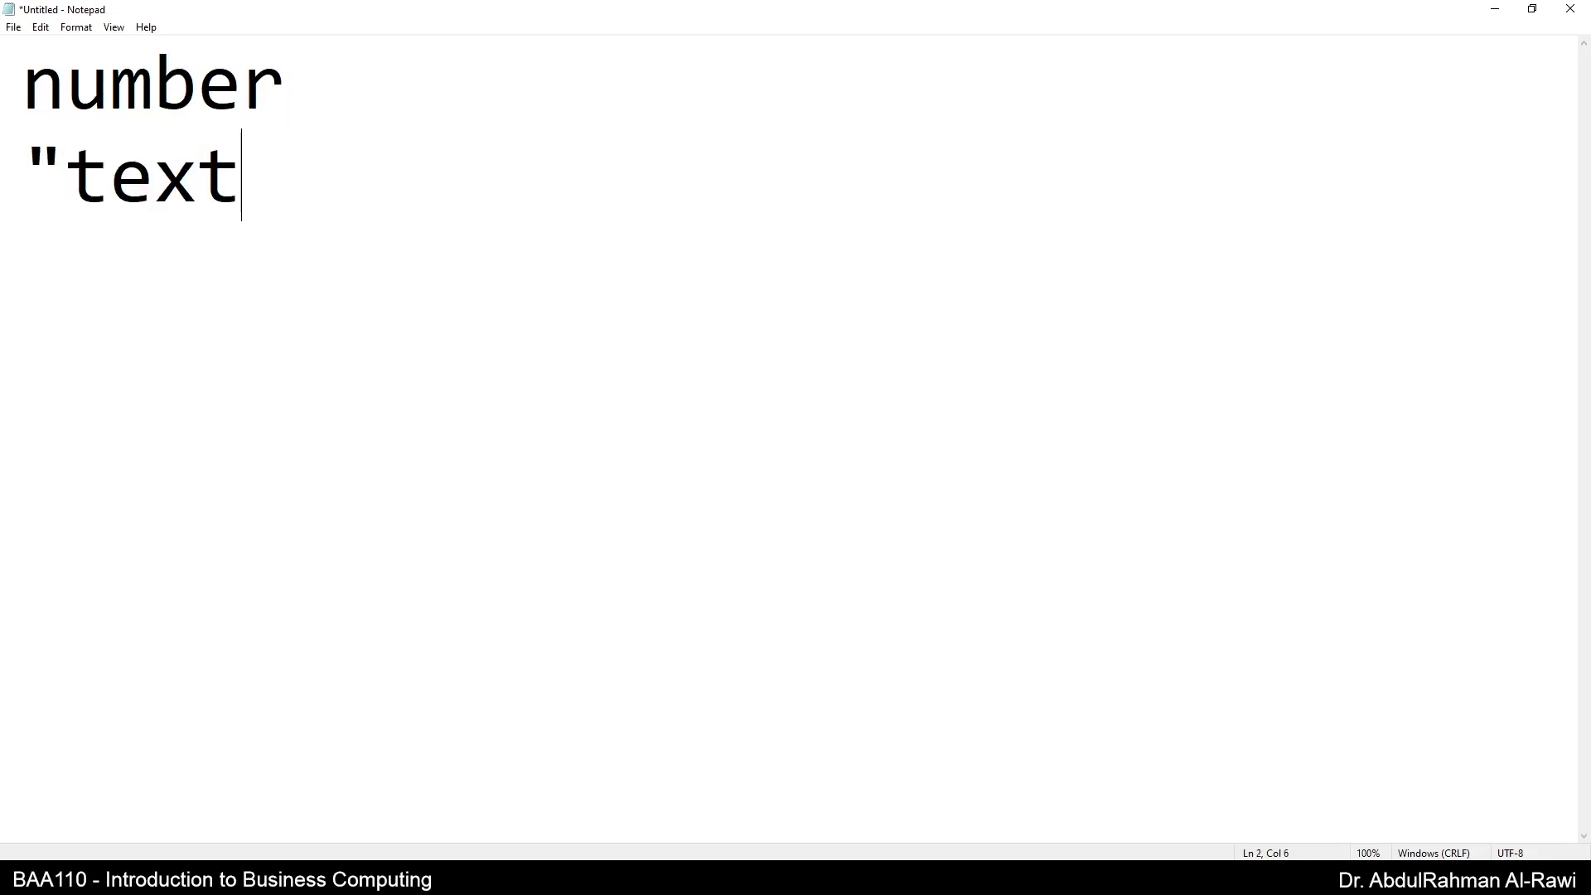
text(")
key(Return)
text(#date)
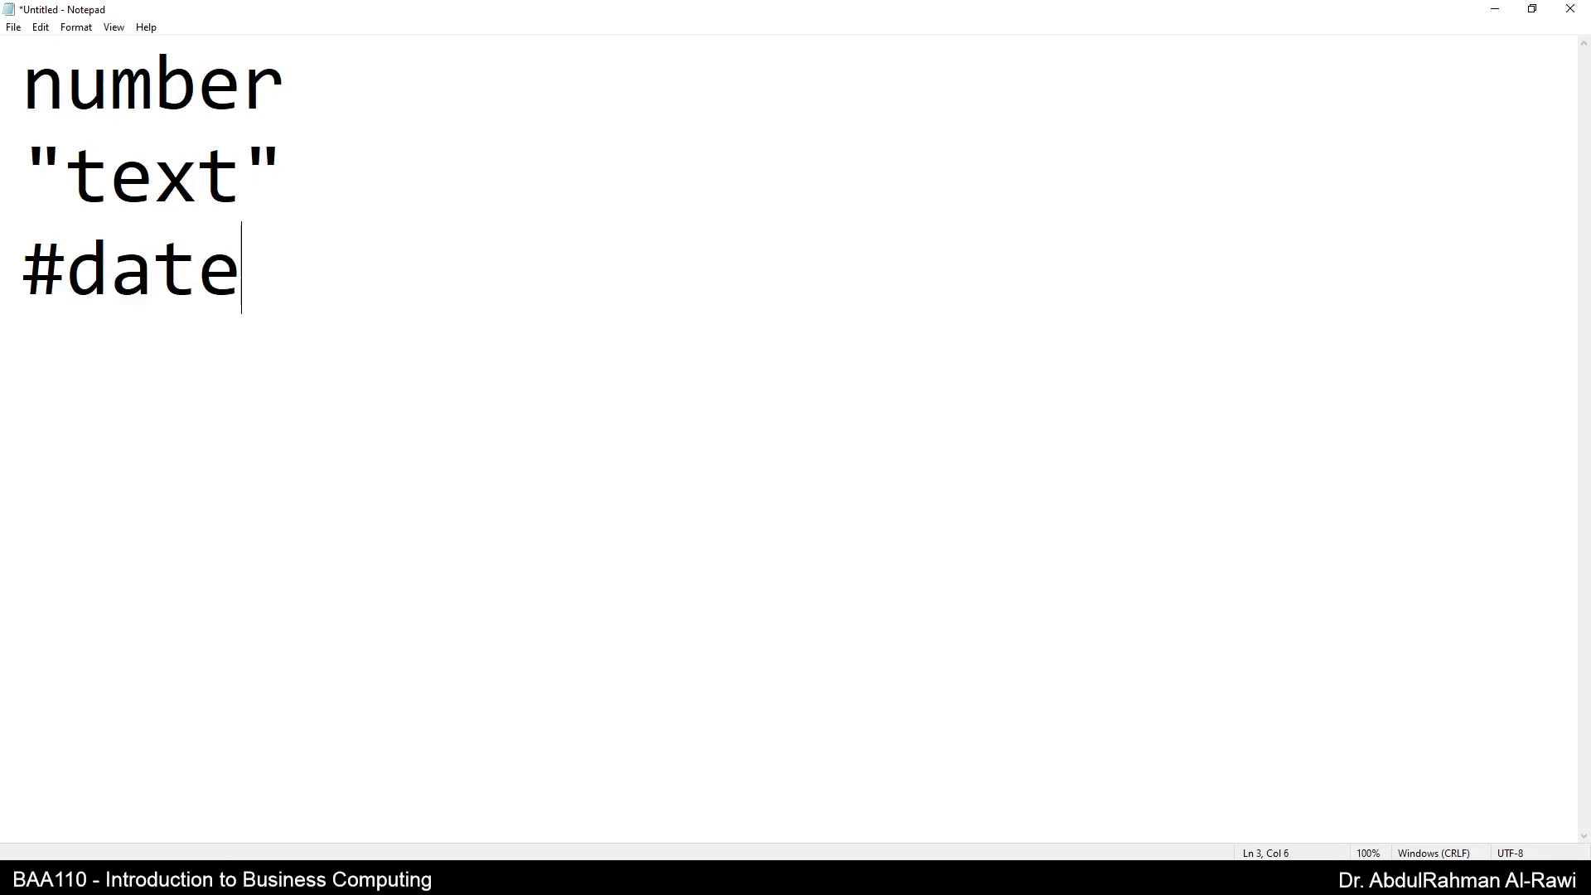
text(#)
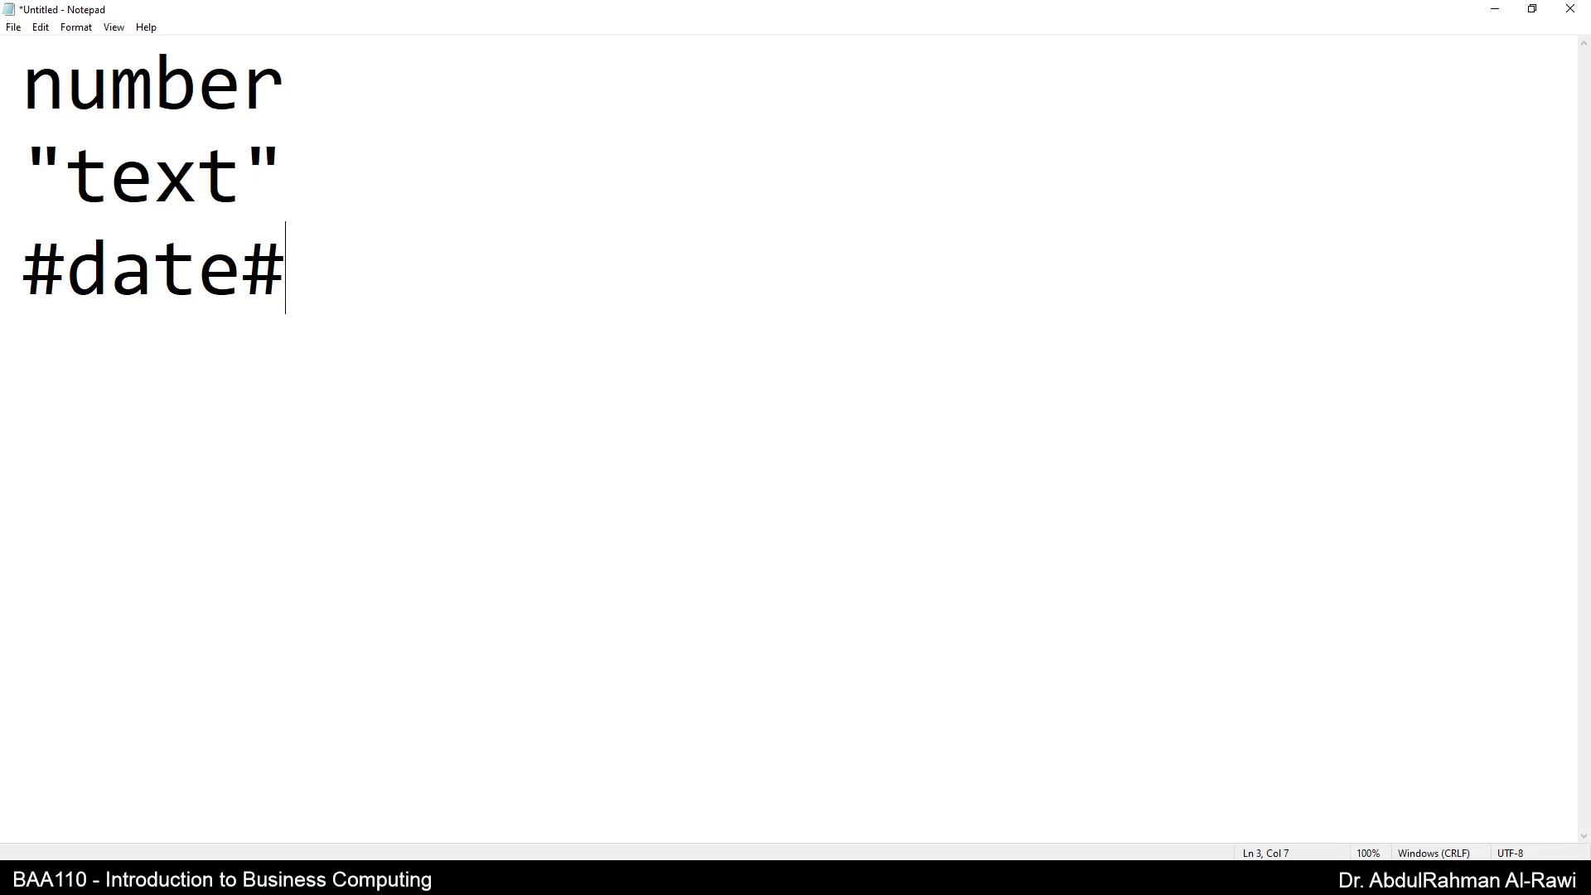
Add a comma and the example >20 after the number notation on the first line.
key(Up)
key(Up)
text(- >20)
key(Left)
key(Left)
key(Left)
key(Left)
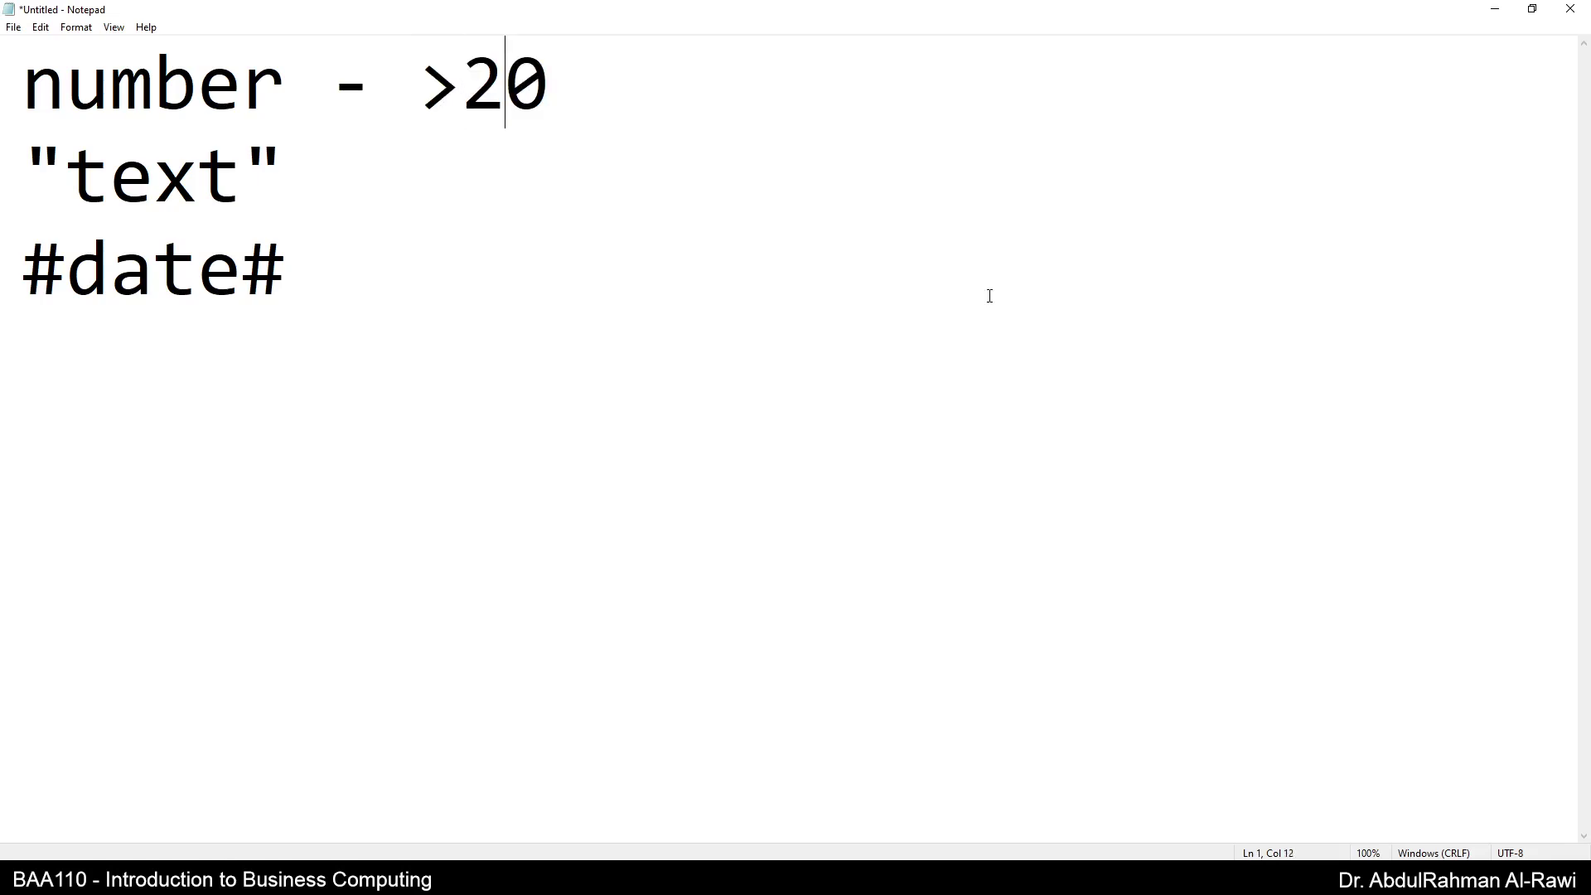
key(BackSpace)
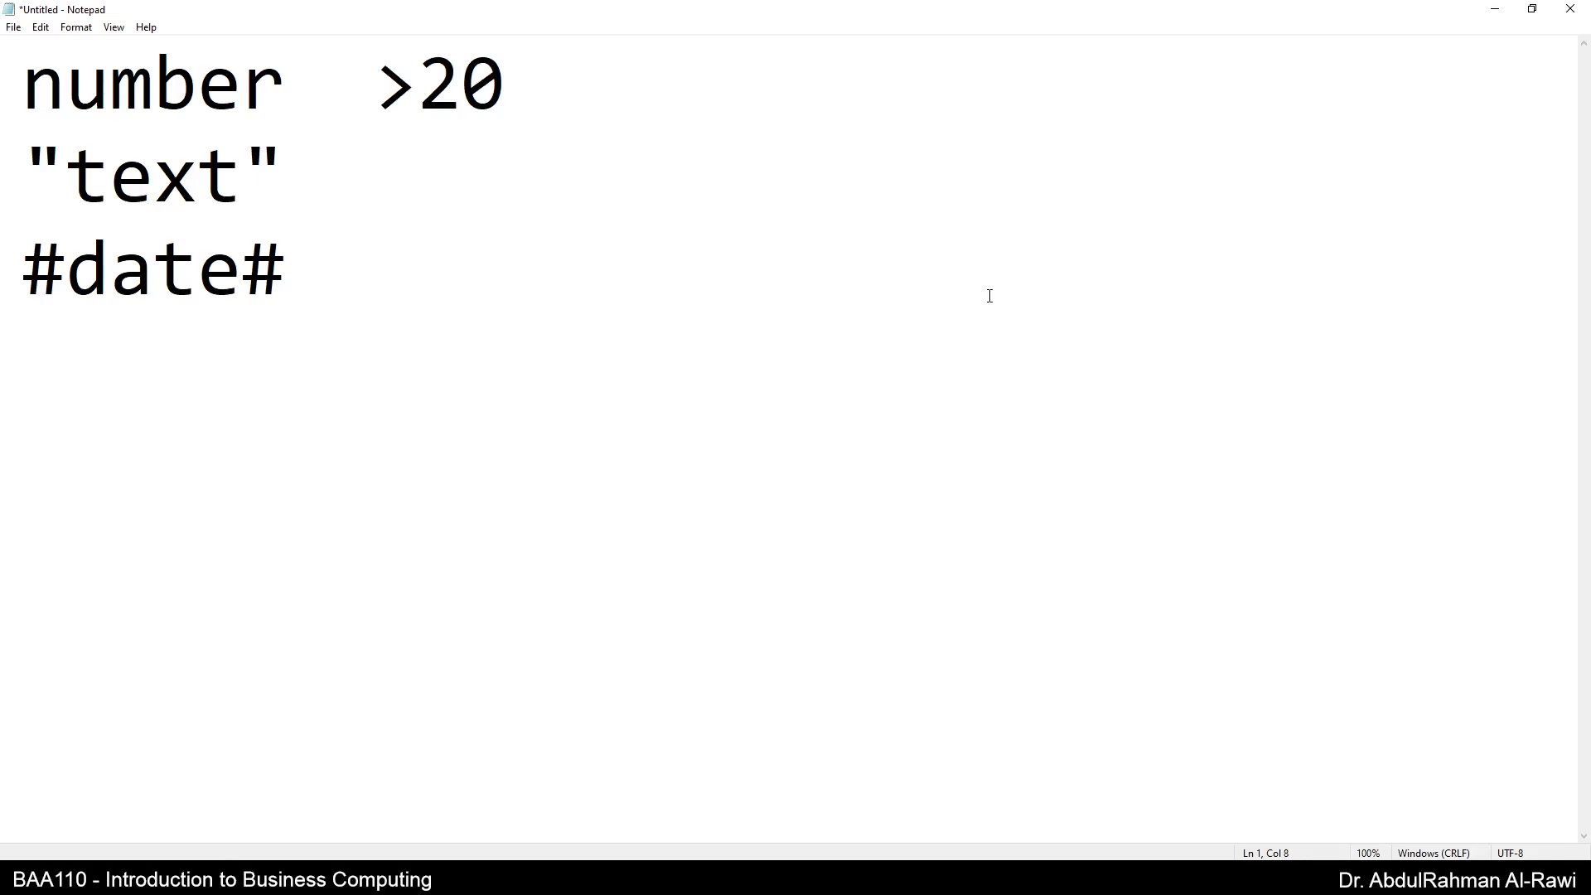
key(BackSpace)
text(,)
key(Down)
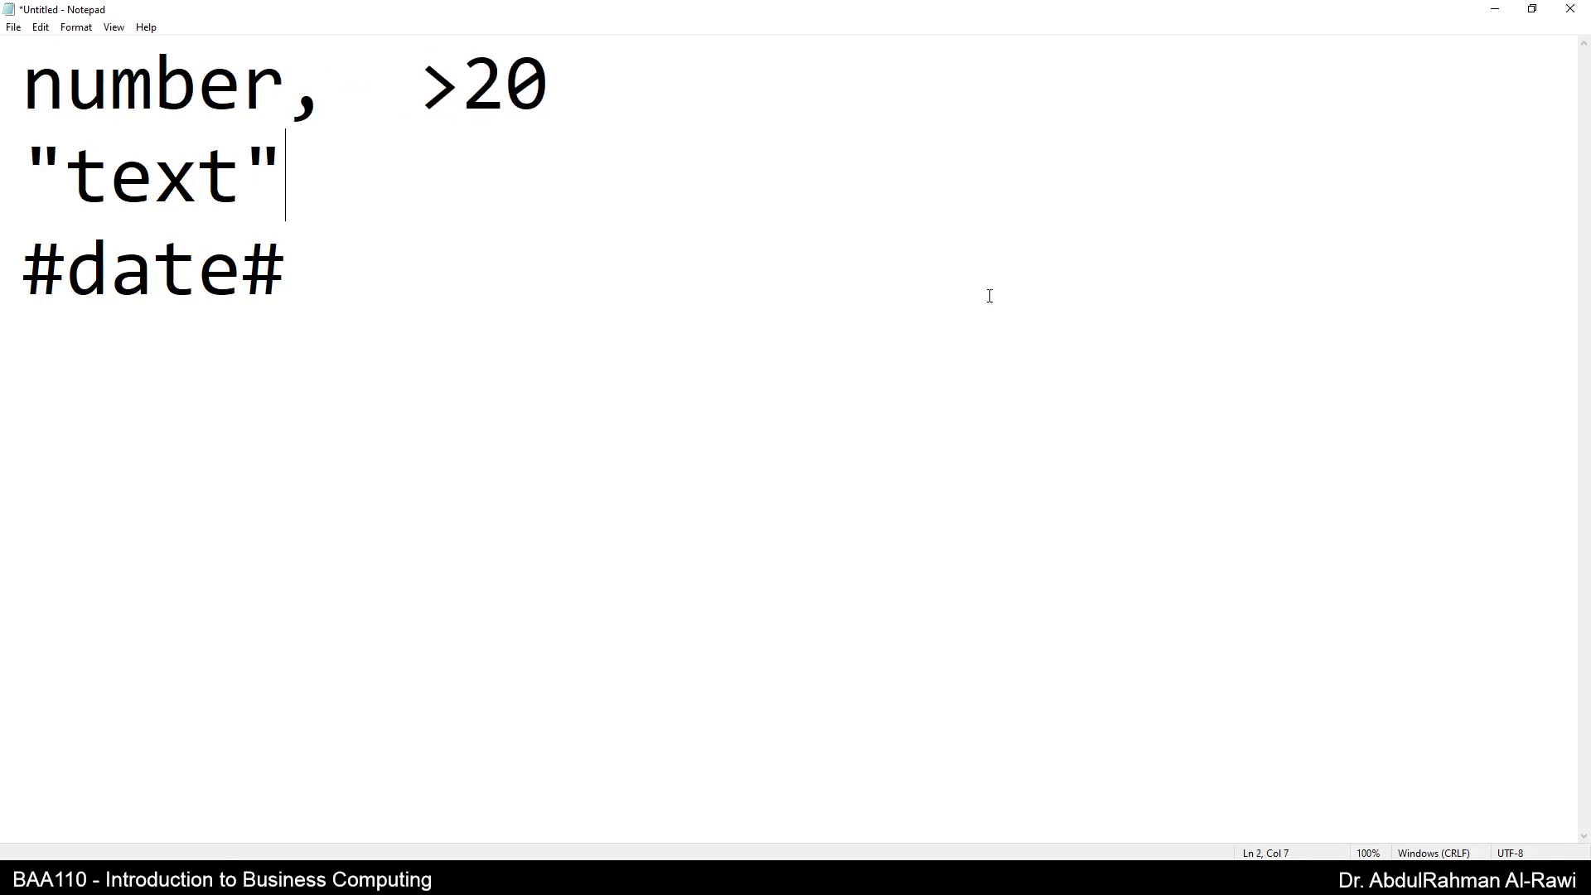
Add a comma and the example ="Manama" after the "text" notation.
text(,  =)
key(BackSpace)
text(")
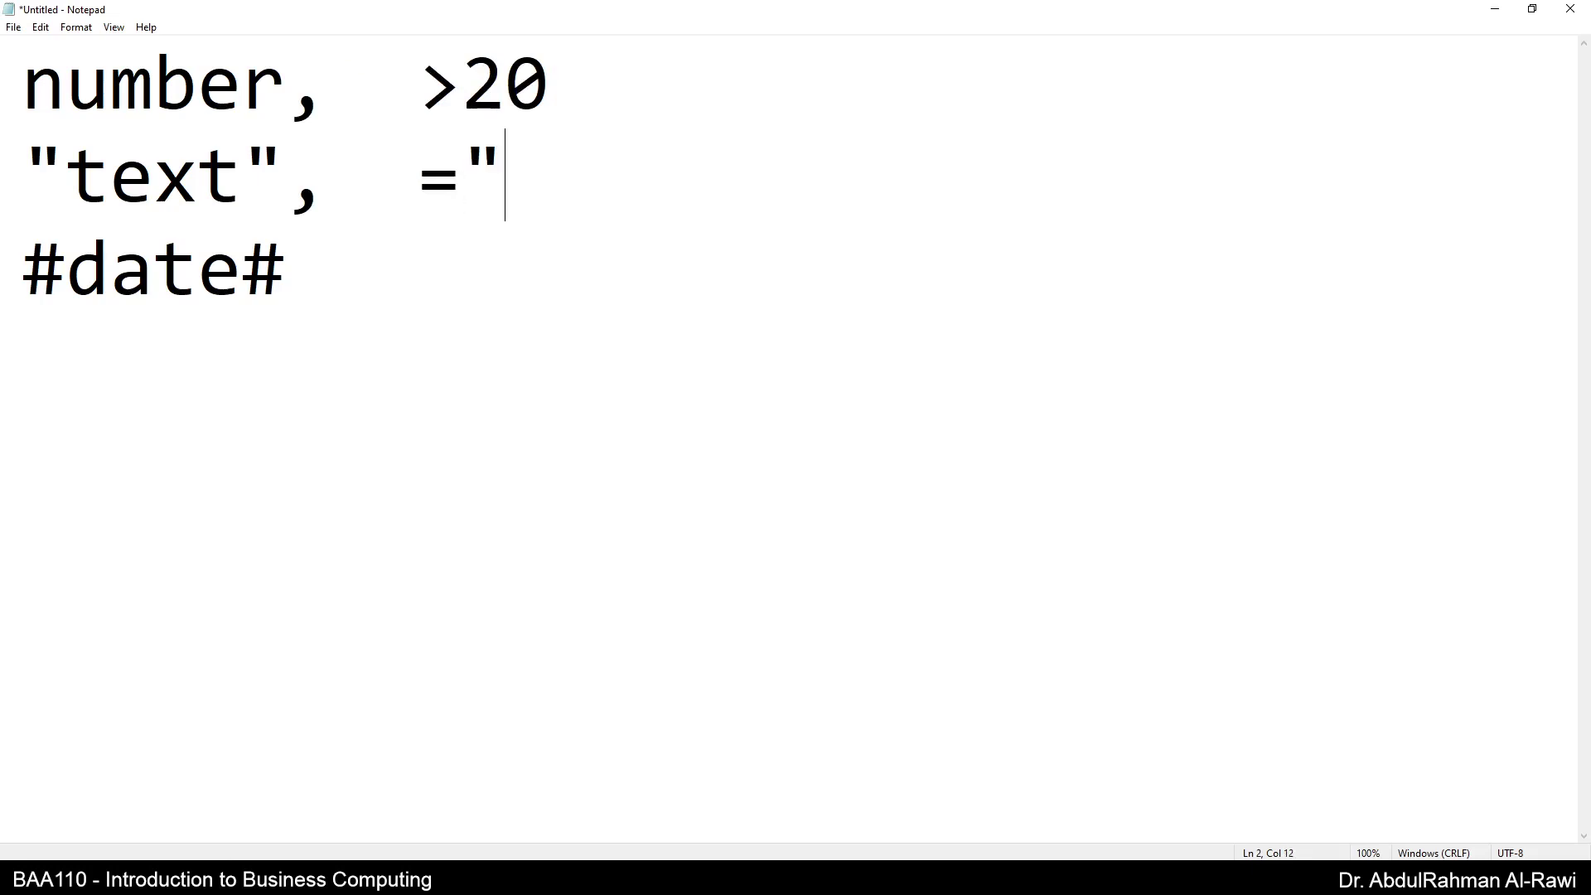
text(Manama)
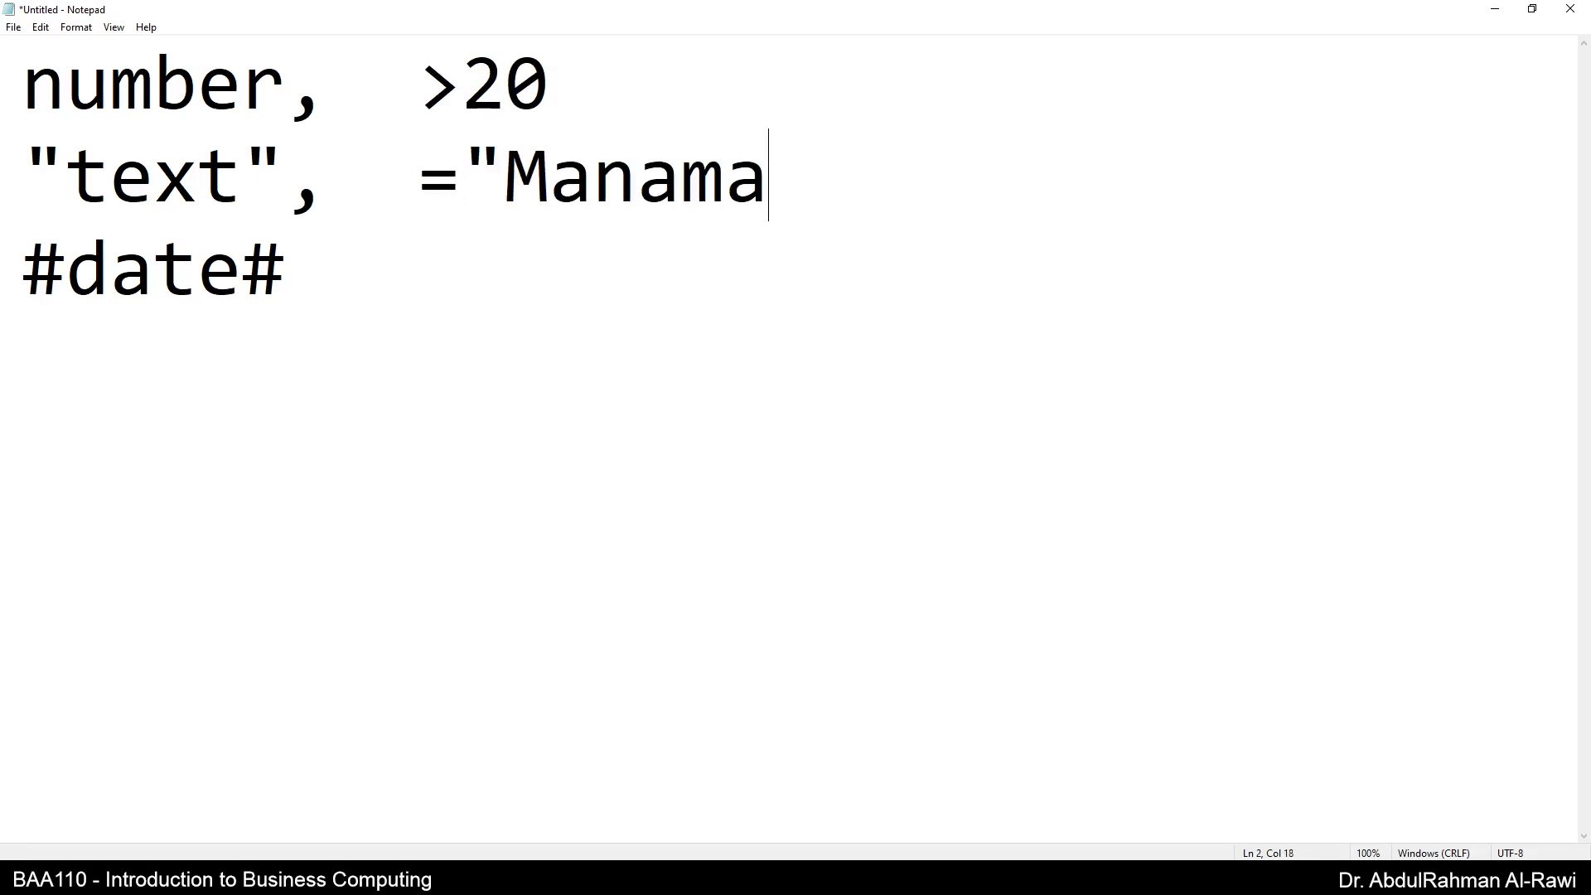
text(")
Add a comma and the example >#10/04/2022# after the #date# notation.
click(989, 296)
text(, >)
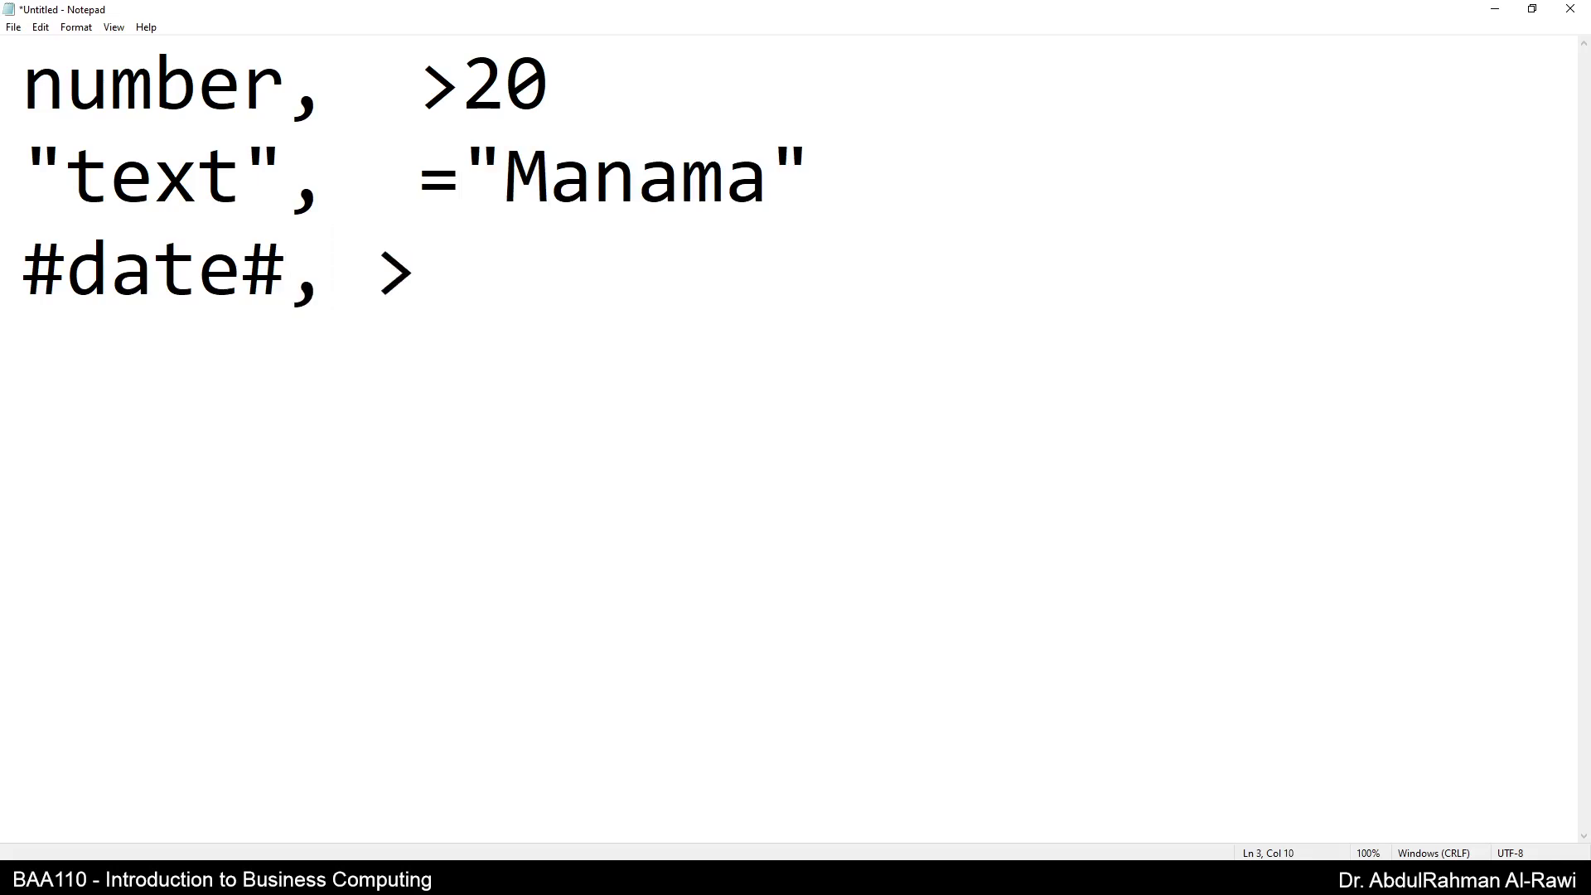
text(#12)
key(BackSpace)
text(0)
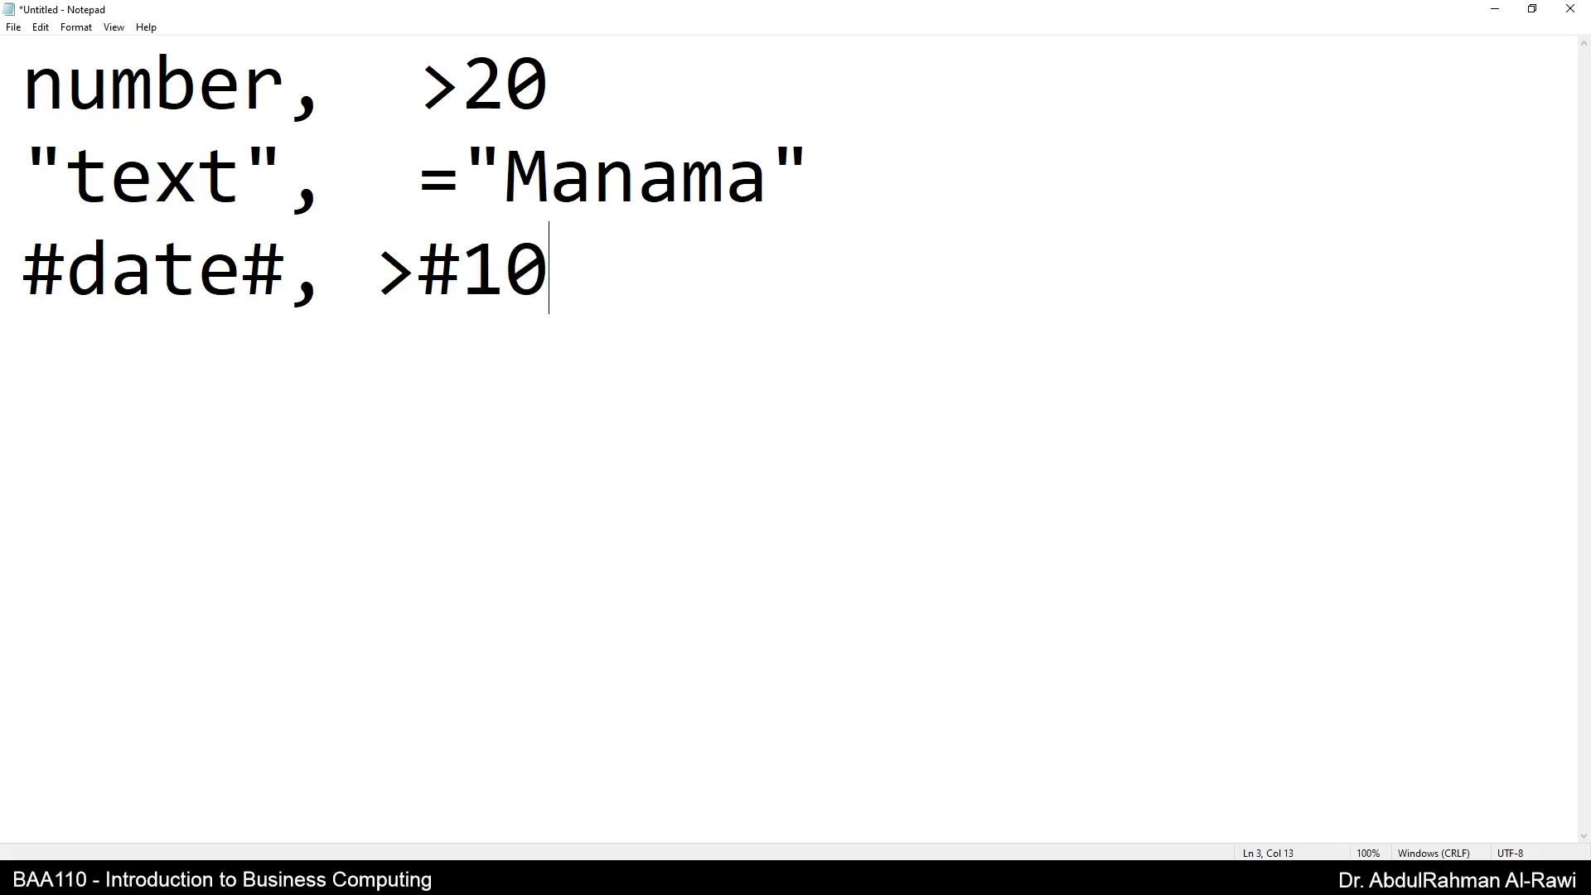
text(/04/)
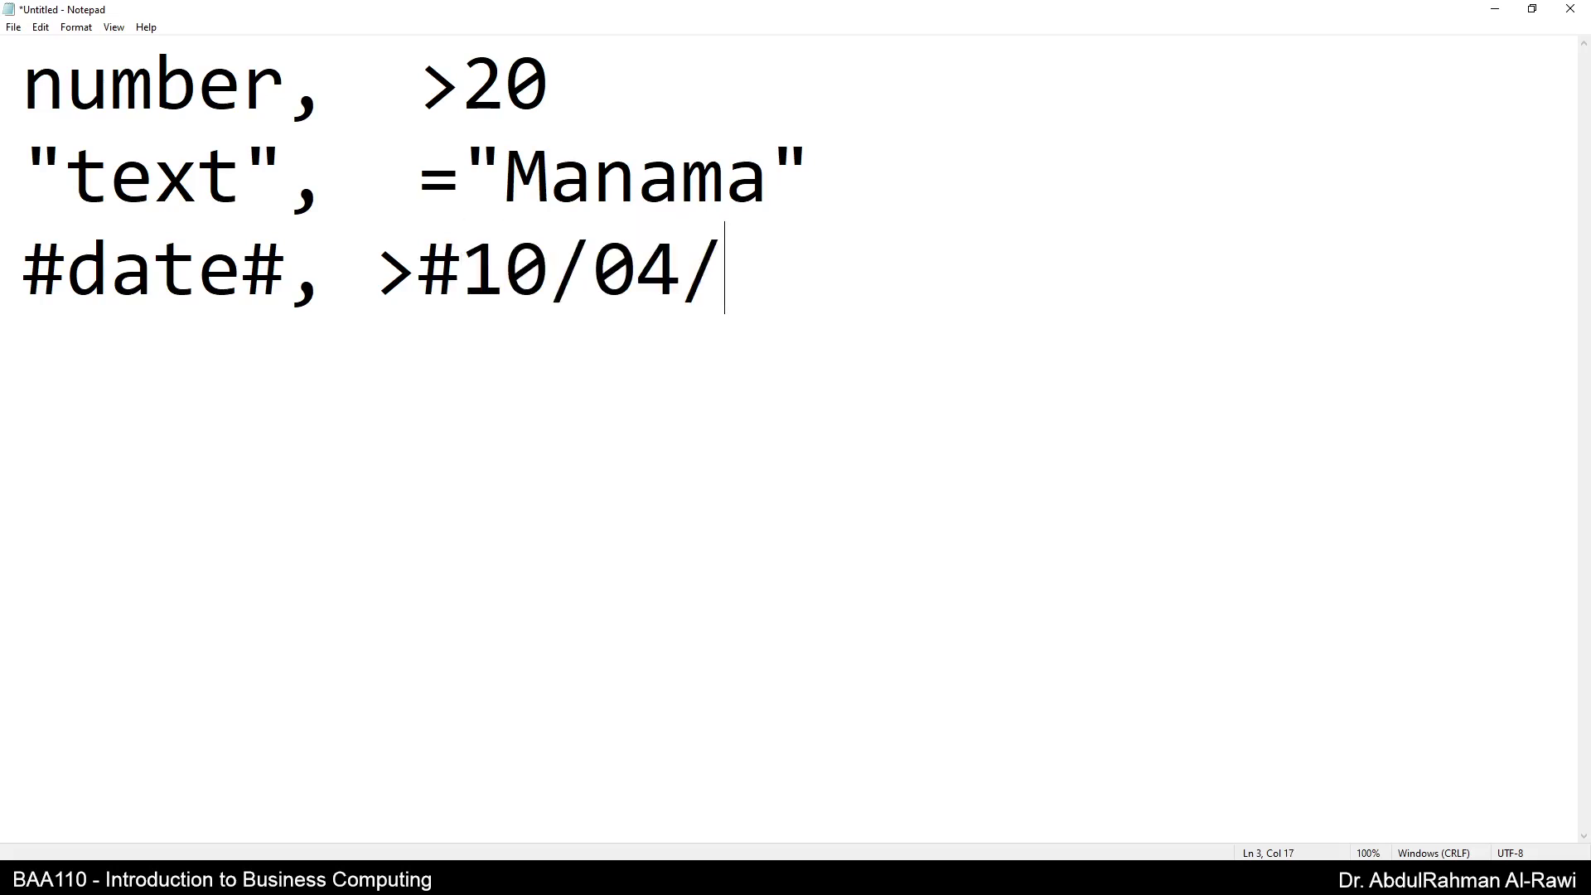
text(2022)
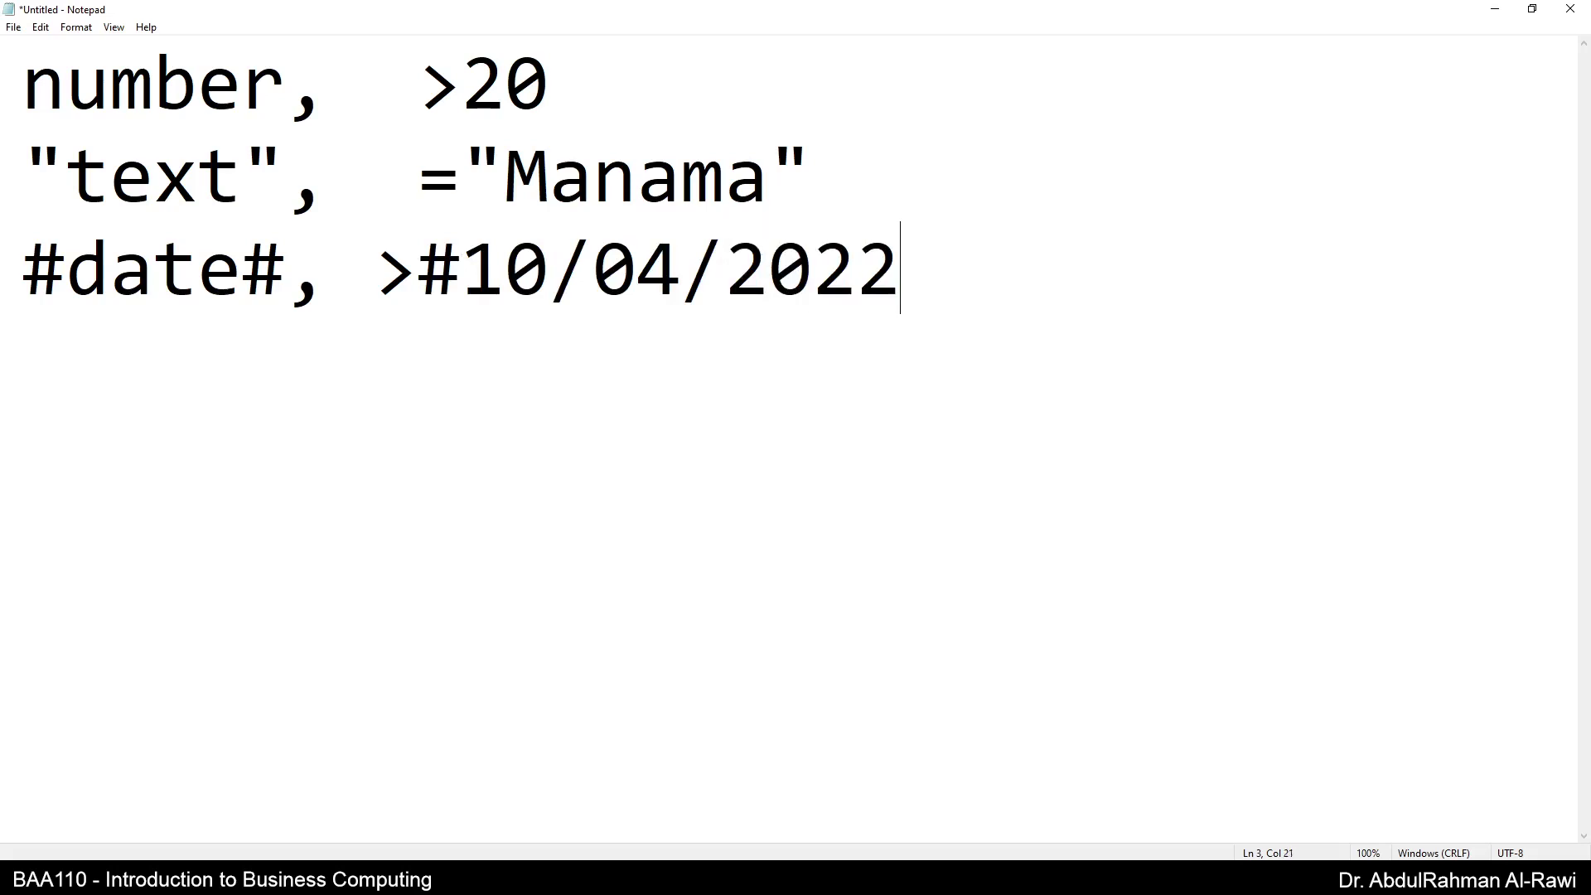
text(#)
Highlight the quotation marks around Manama and the number 20, and leave the Notepad notes to return to Access.
drag(769, 174, 812, 174)
click(461, 153)
drag(461, 153, 504, 154)
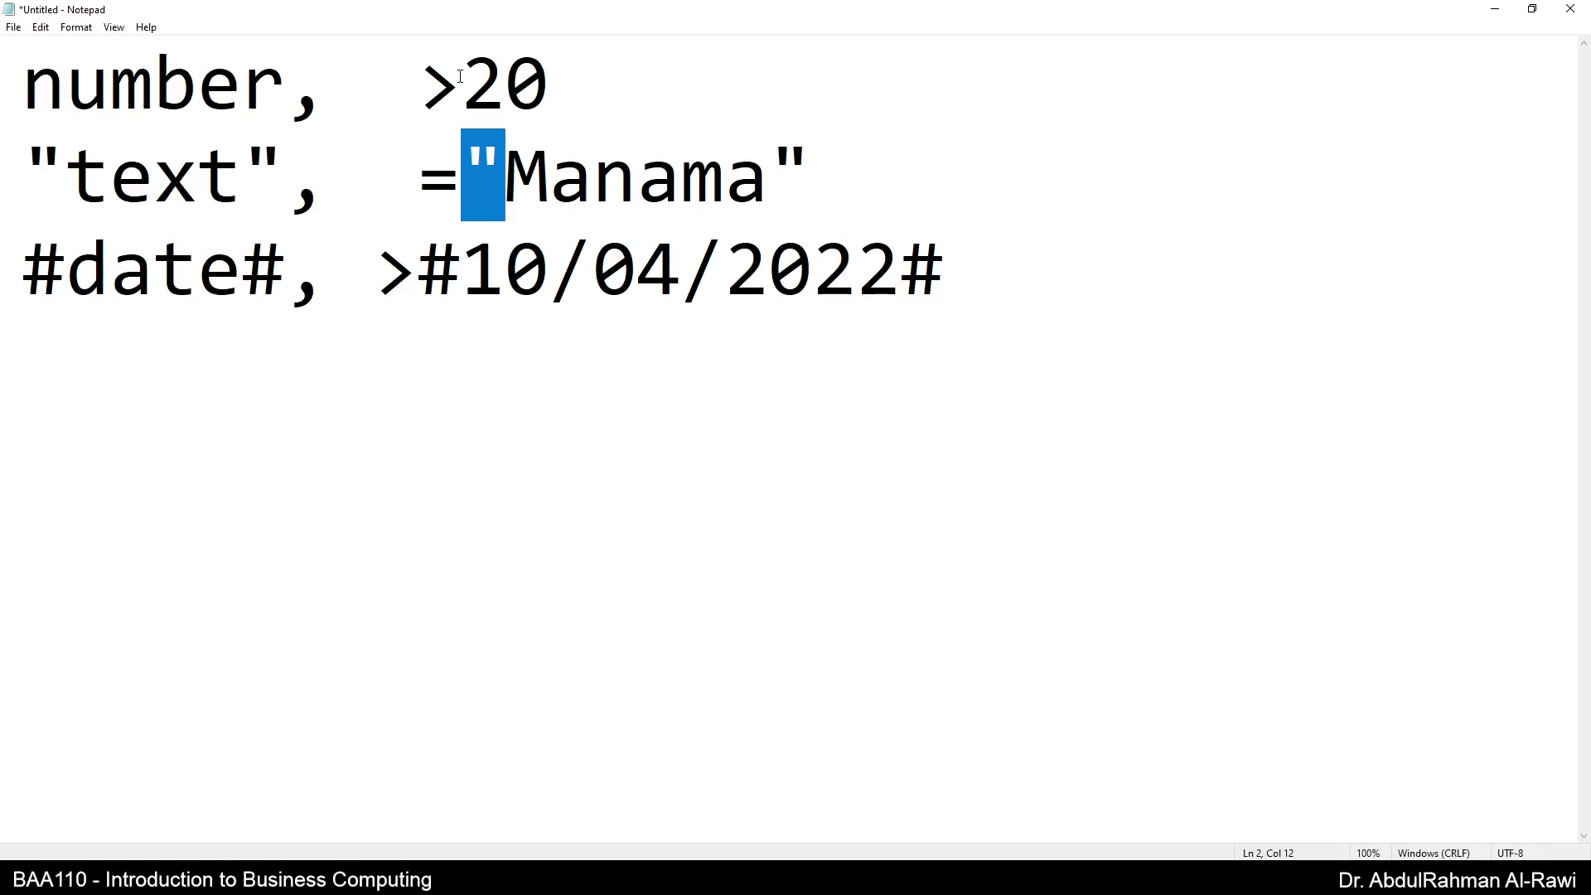
drag(463, 83, 671, 92)
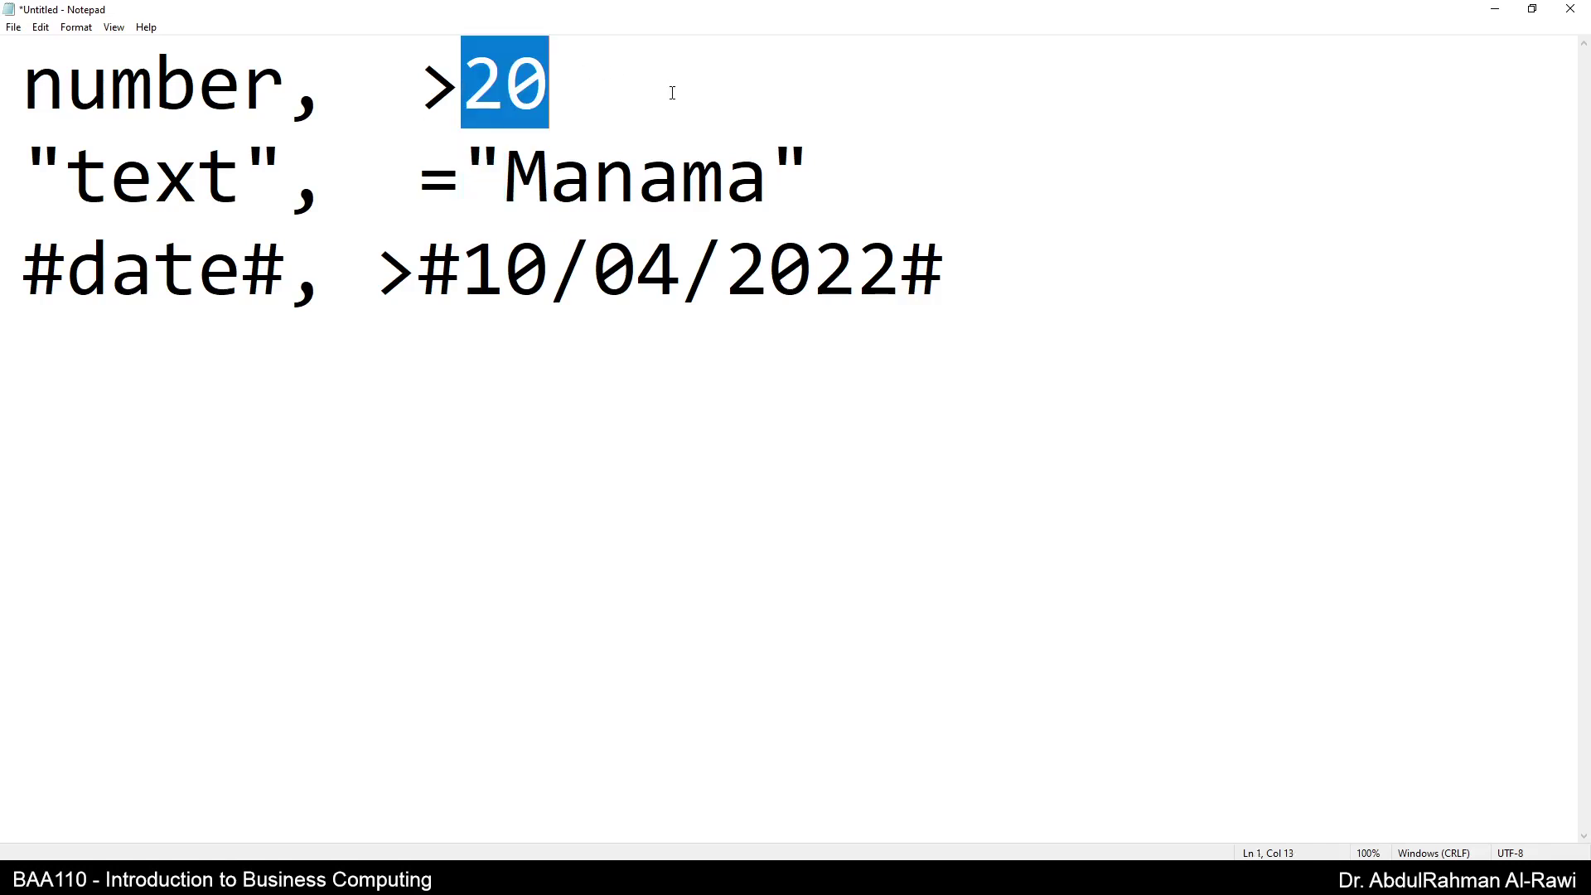
click(1570, 9)
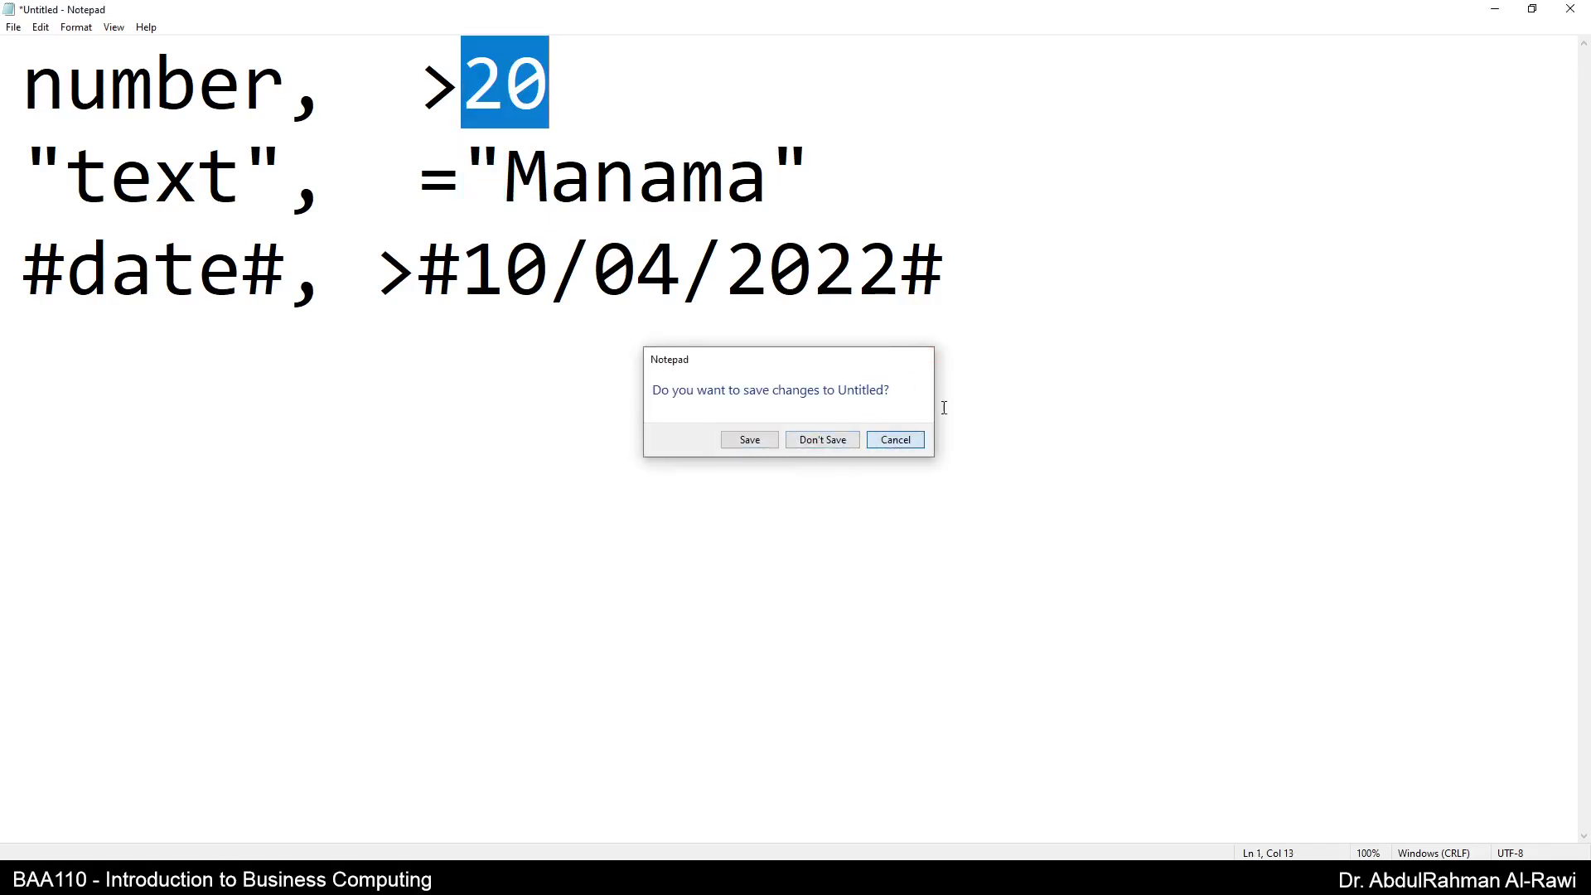
click(896, 439)
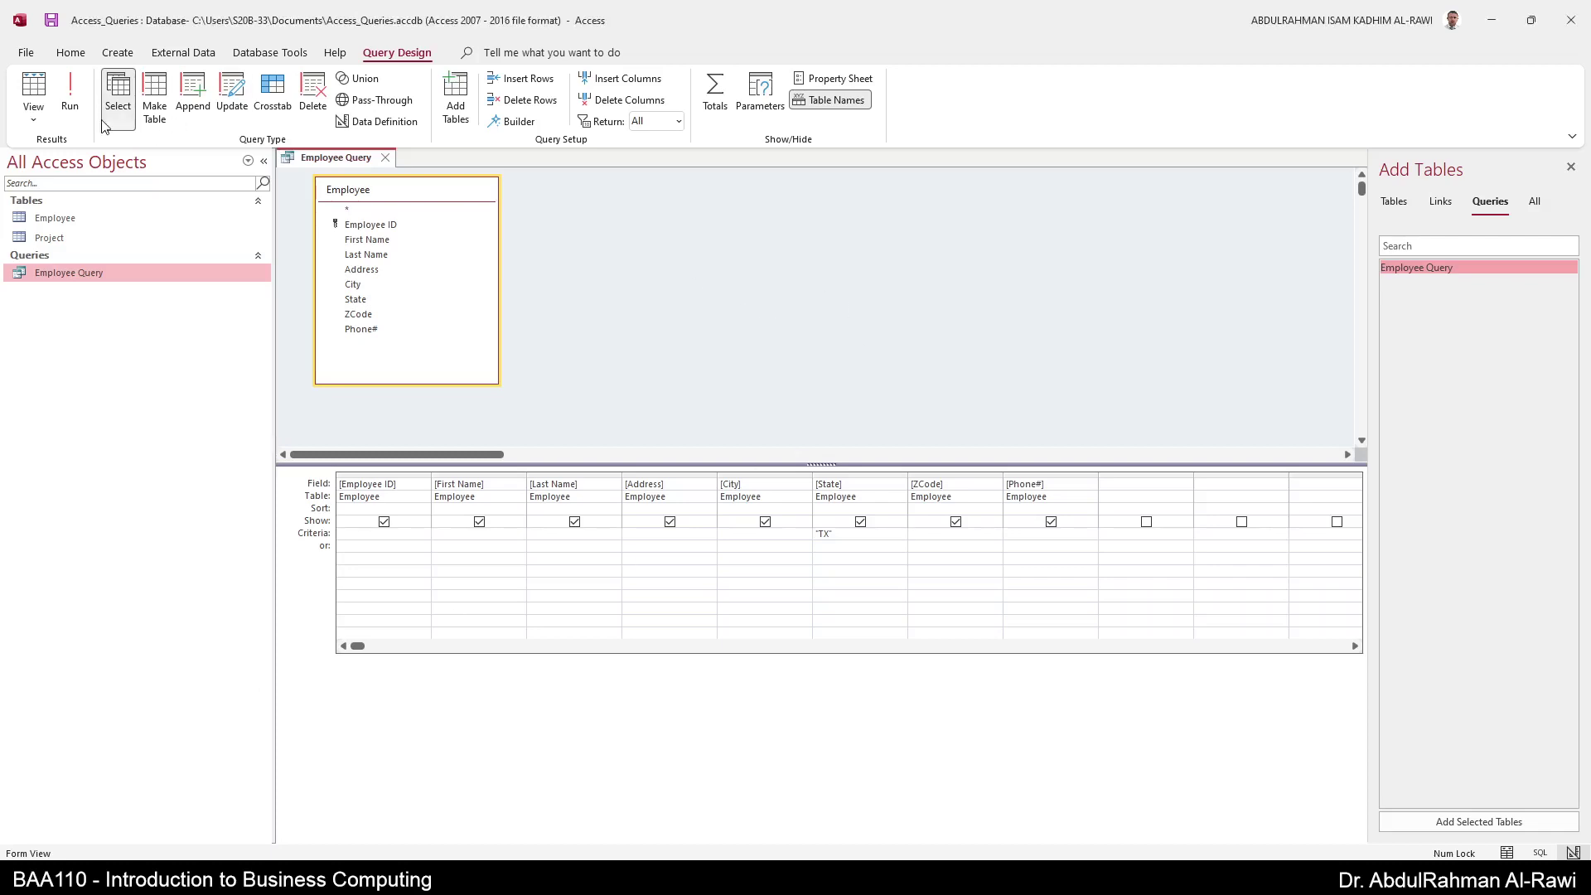
Show the results of Employee Query in Datasheet View and open the Employee table.
click(36, 92)
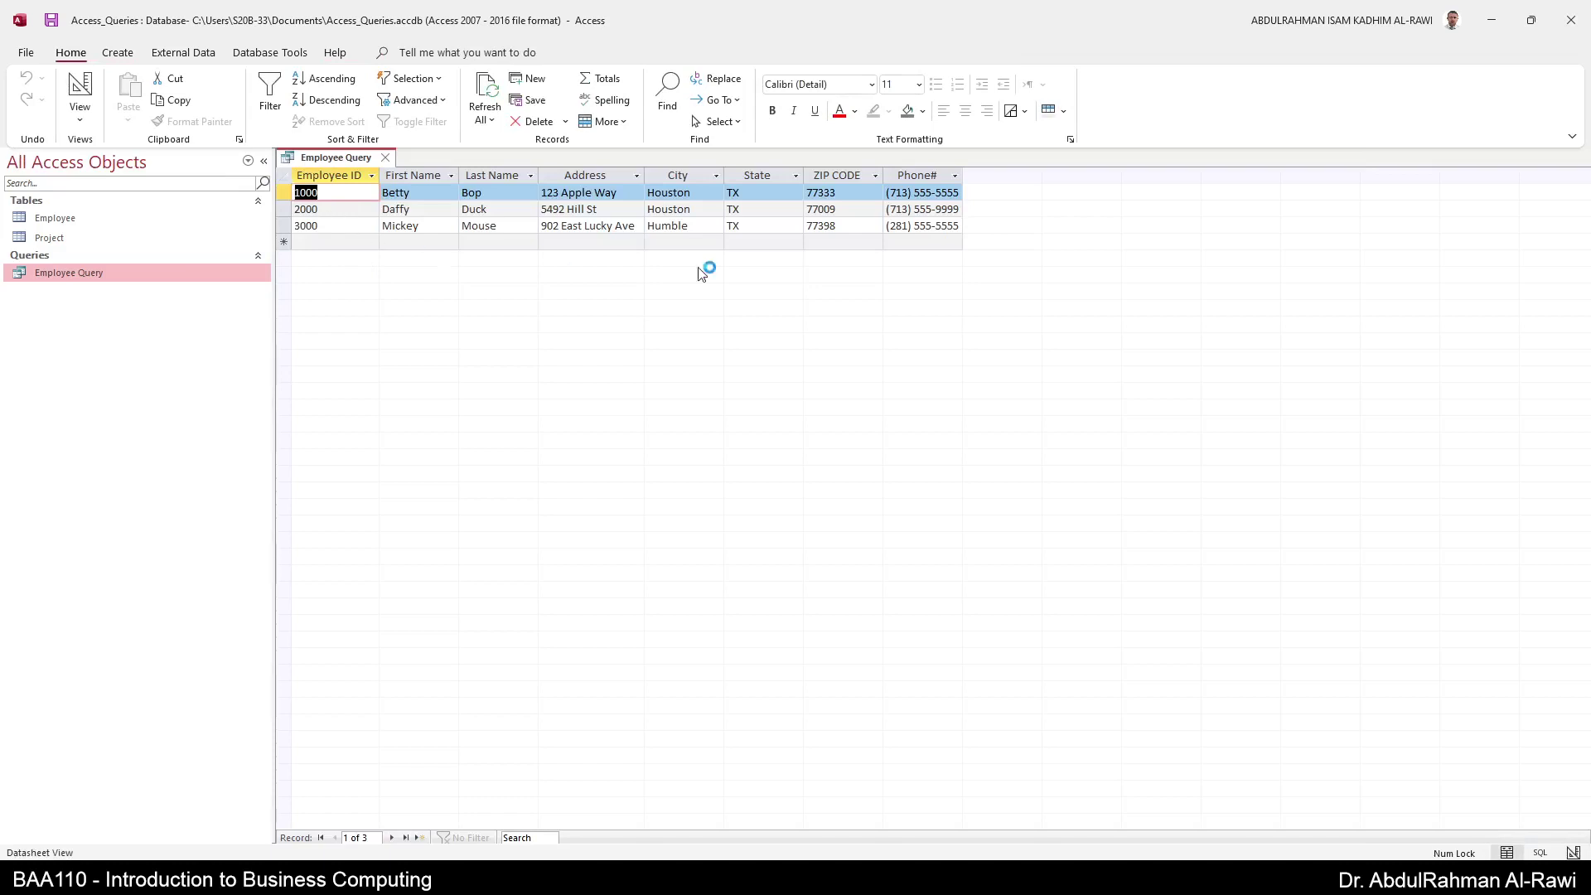
double_click(56, 217)
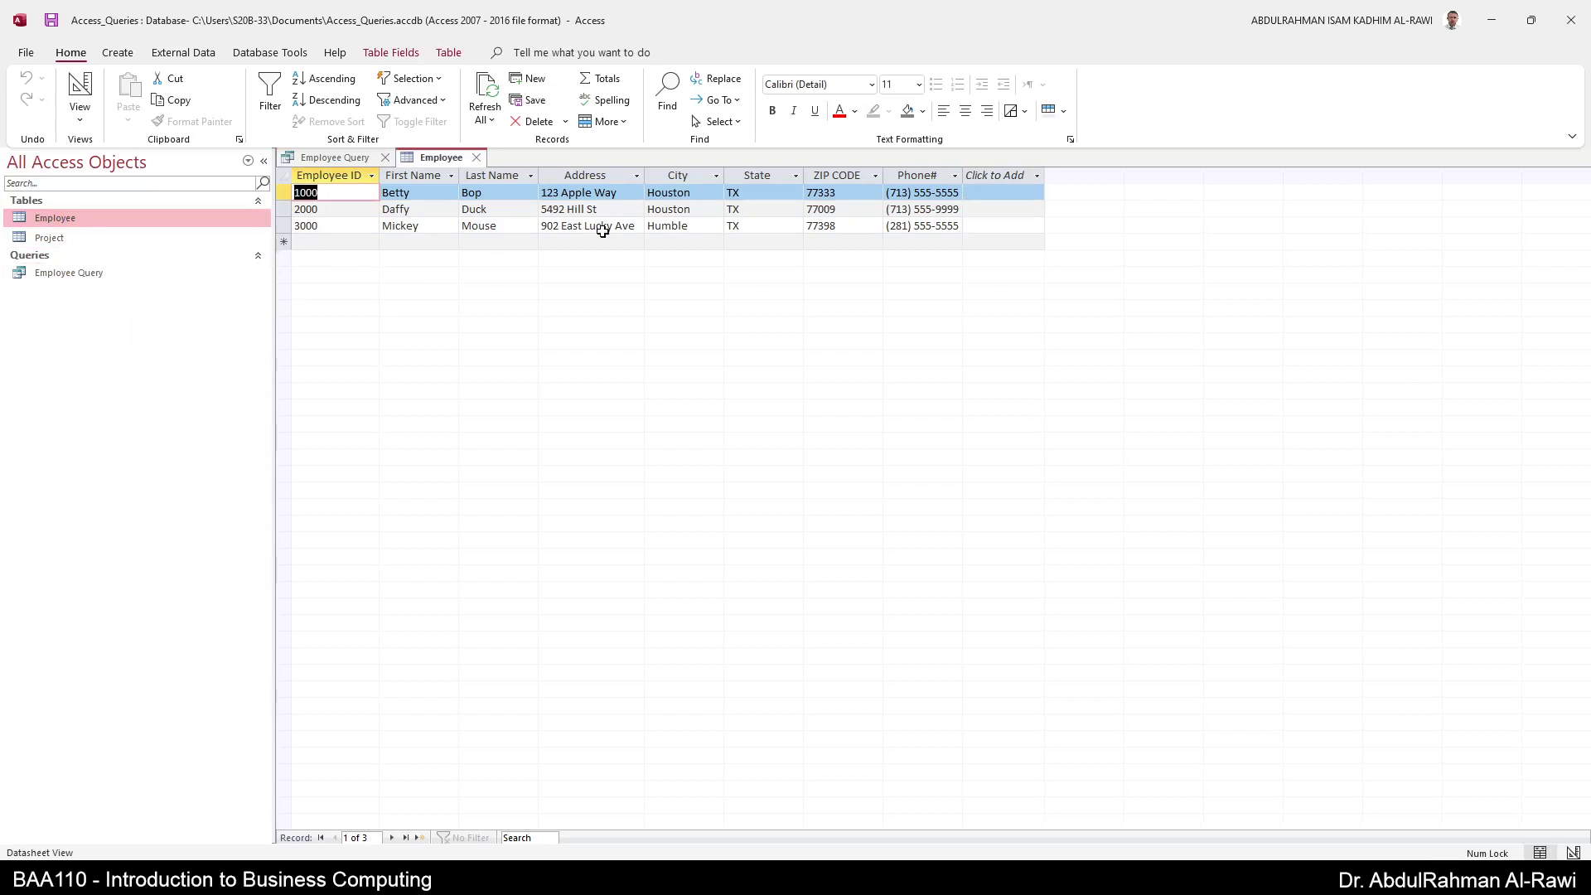
Start a new record in the Employee table with the employee's ID, first name and last name.
click(325, 245)
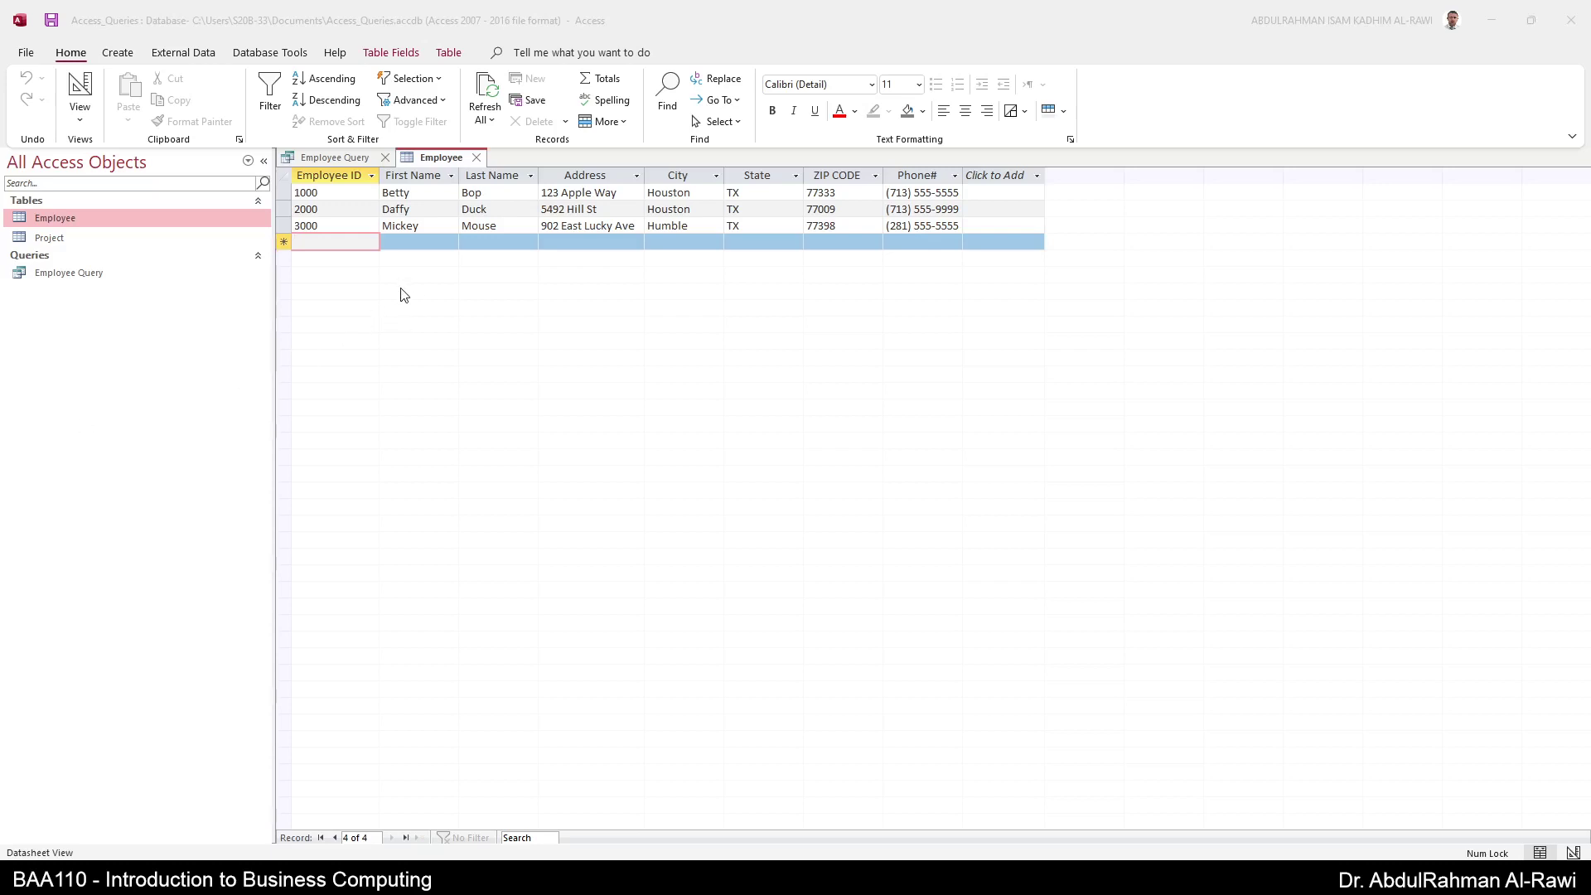
click(342, 241)
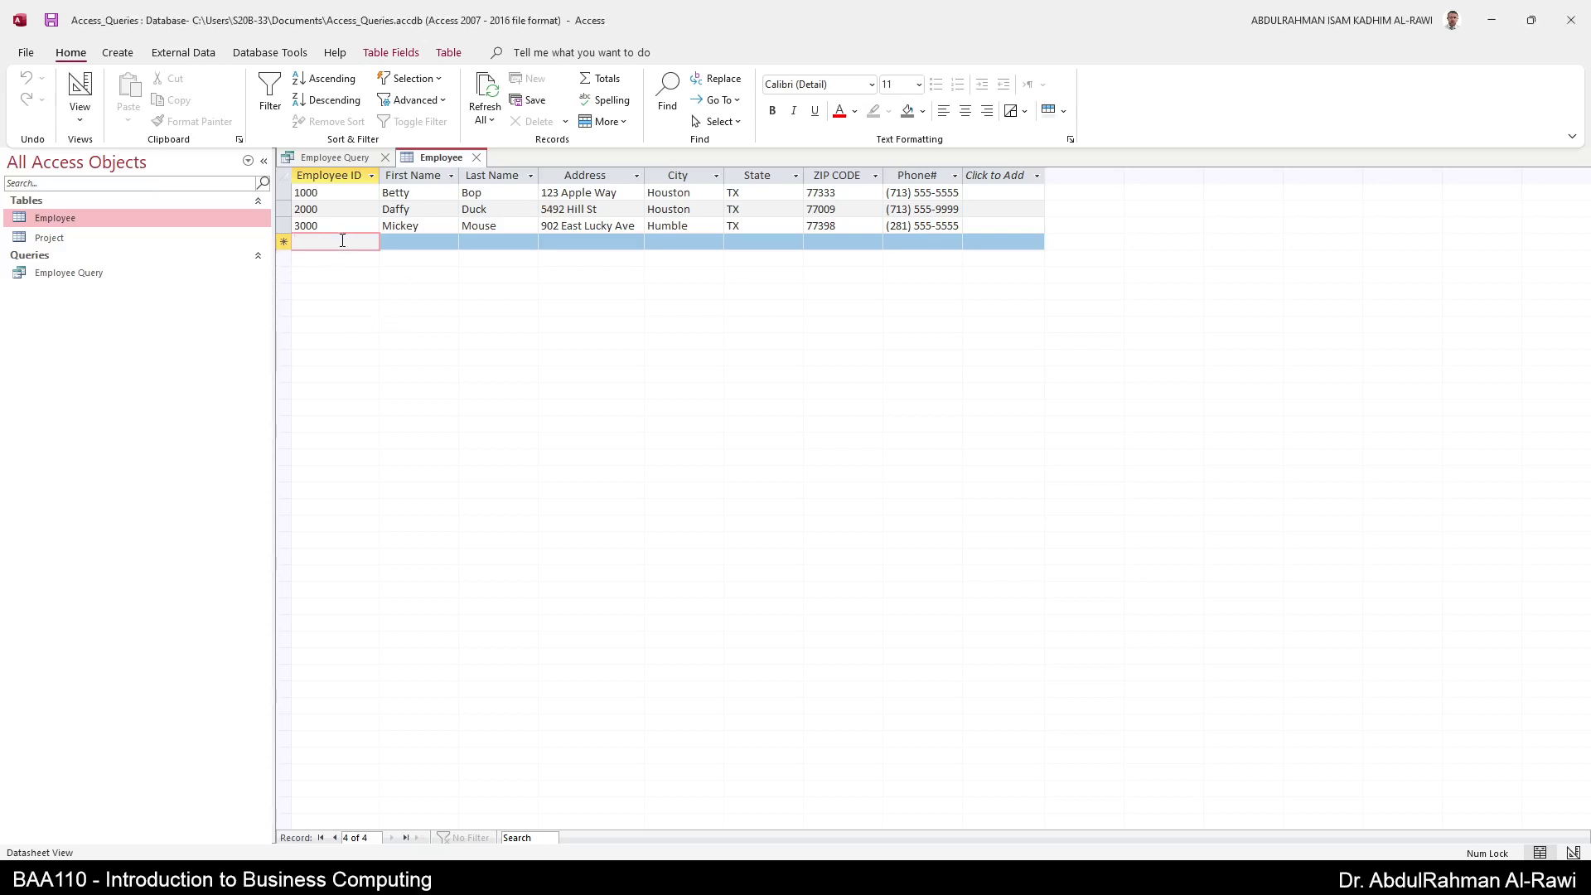
text(4000)
key(Tab)
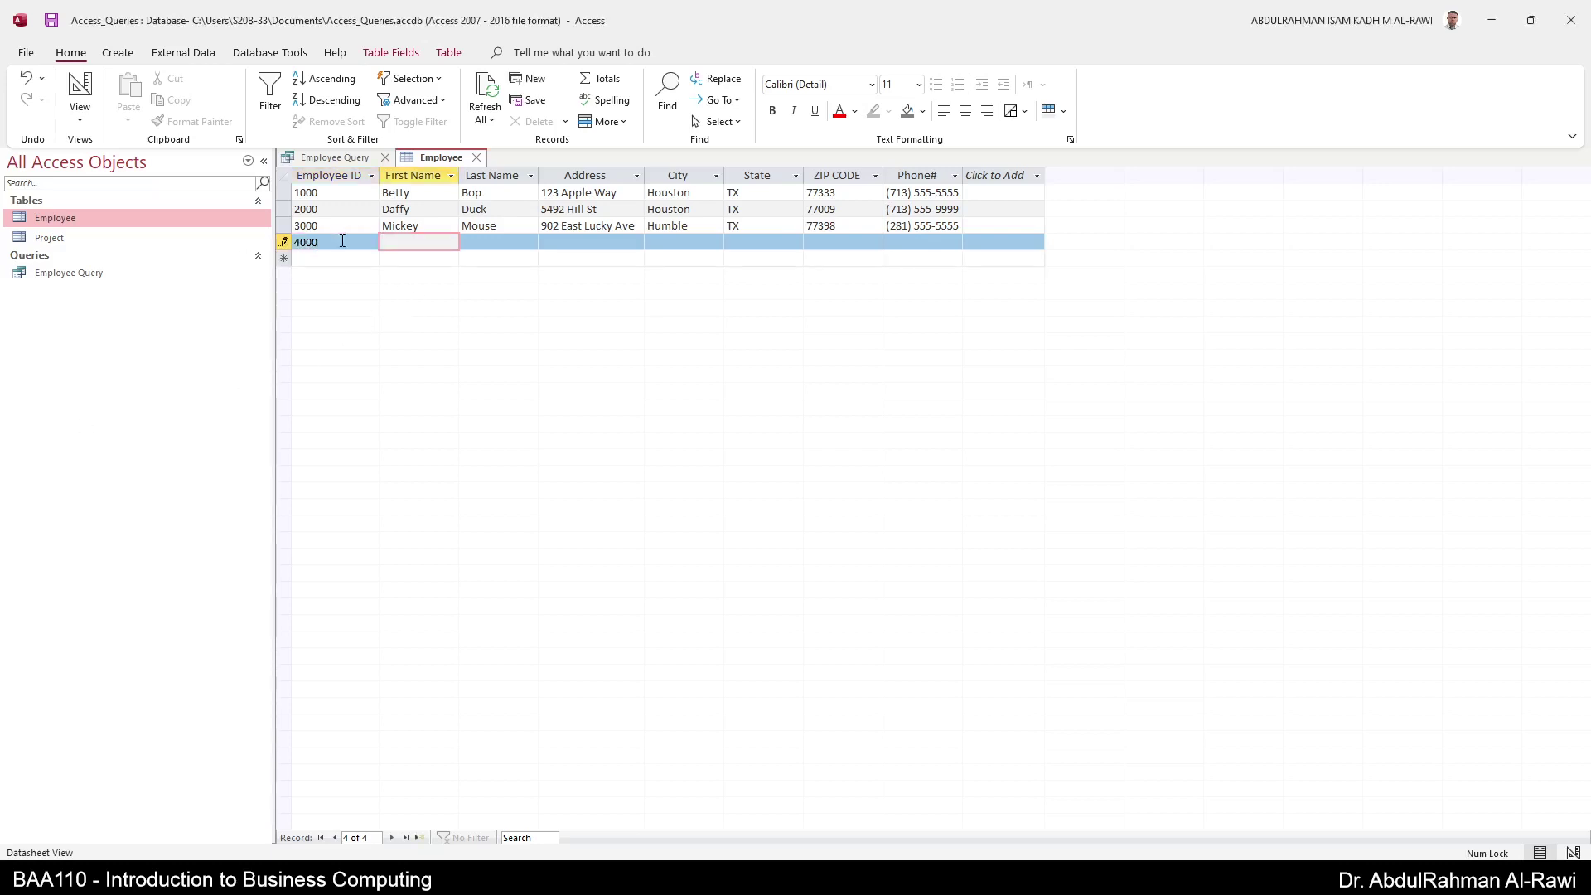
text(Sponge)
key(Tab)
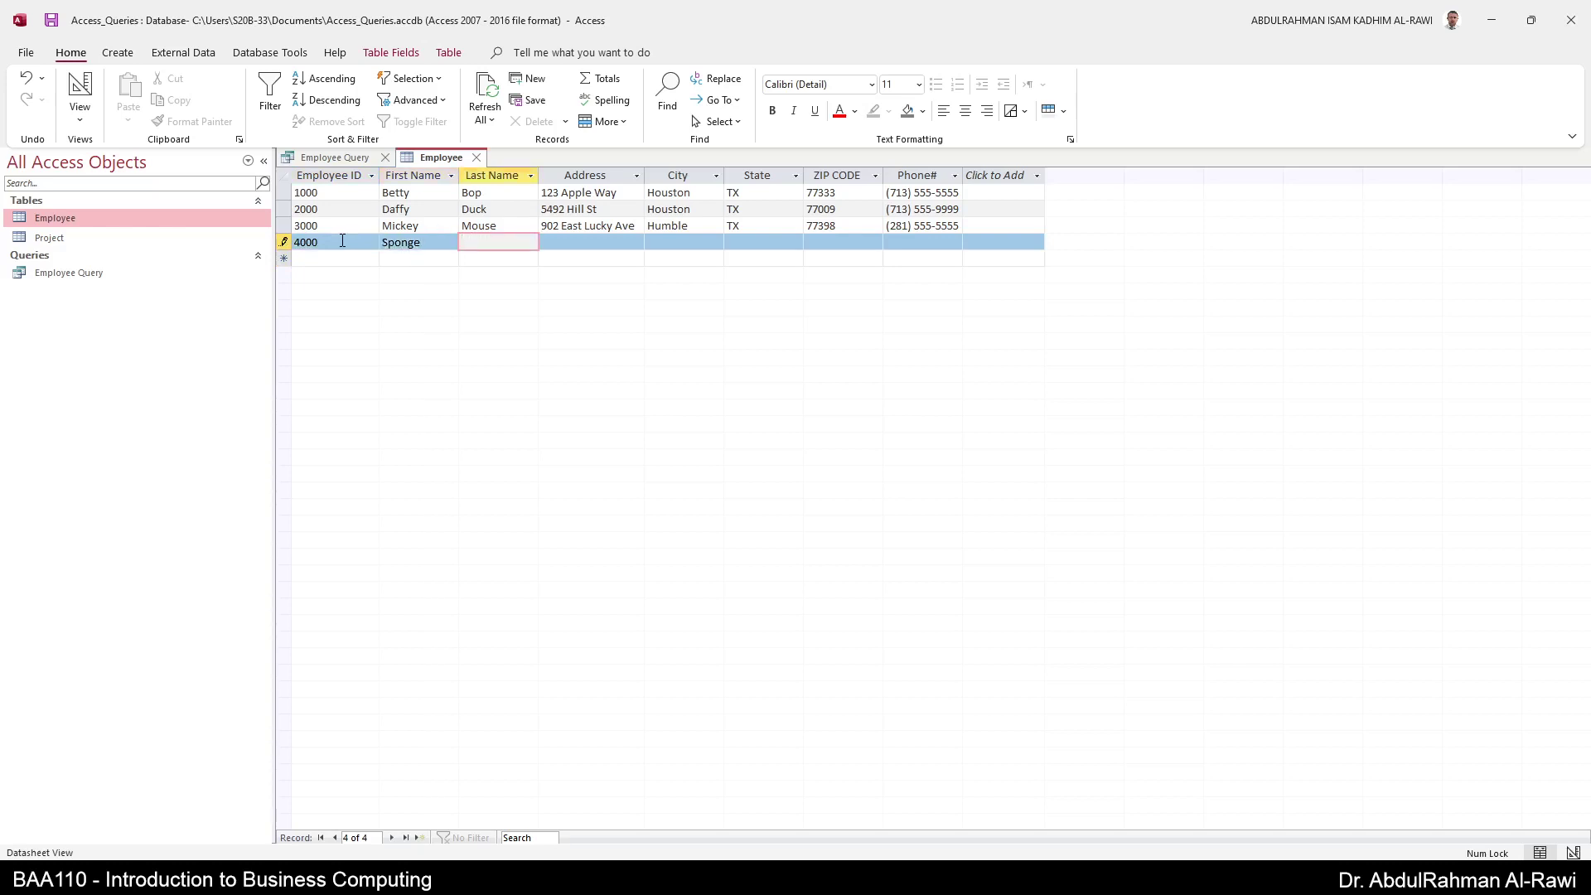
text(Bob)
key(Tab)
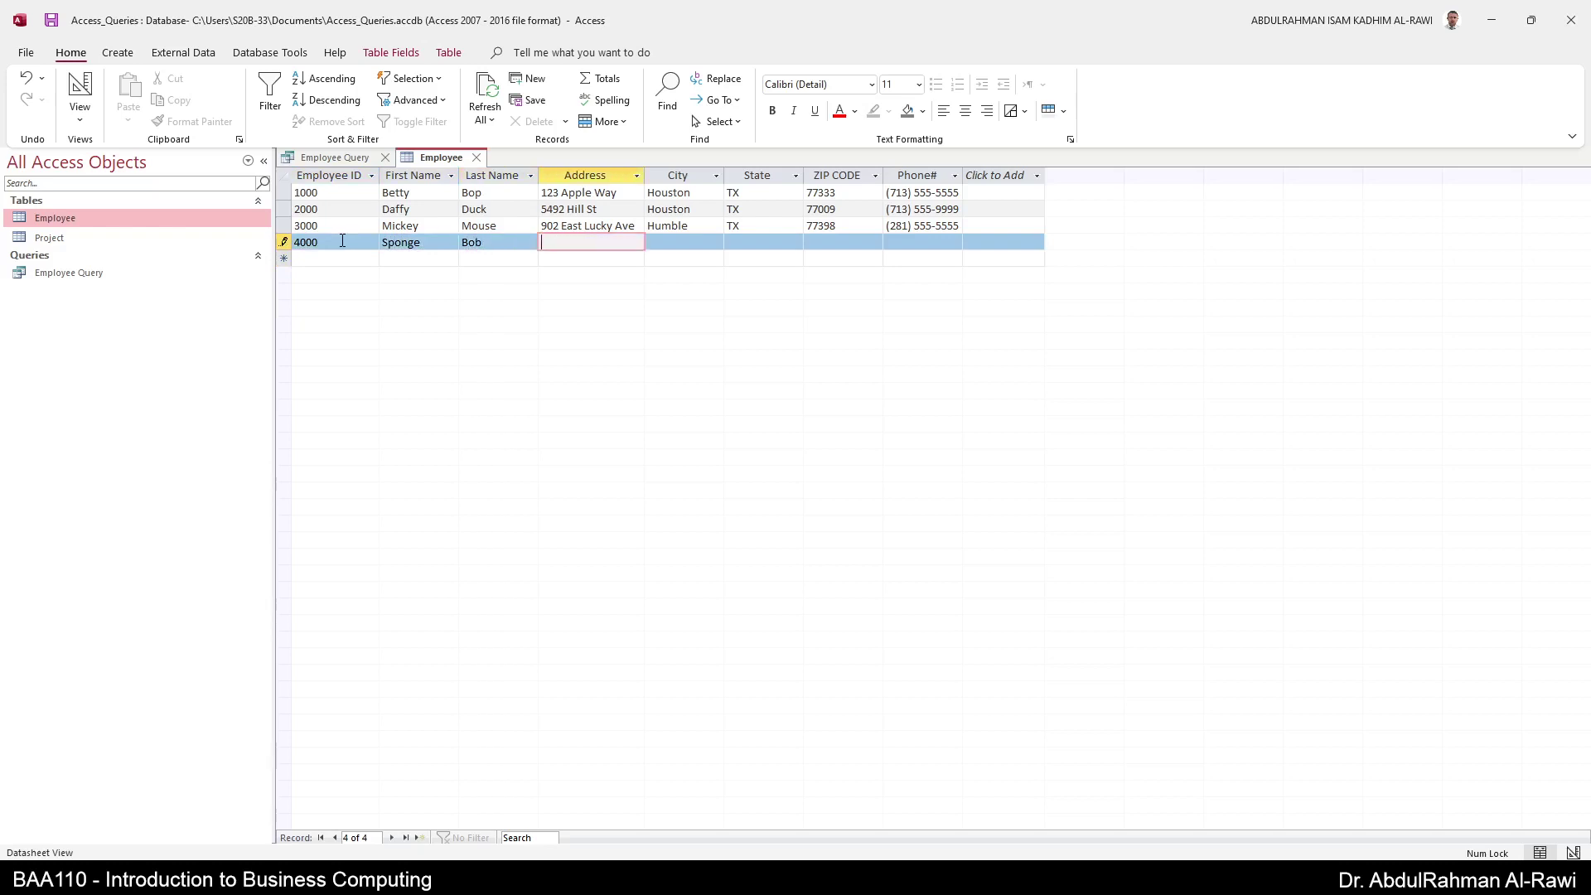
Fill in the new employee's street address, city, state and ZIP code.
text(758 Awesome Way)
key(Tab)
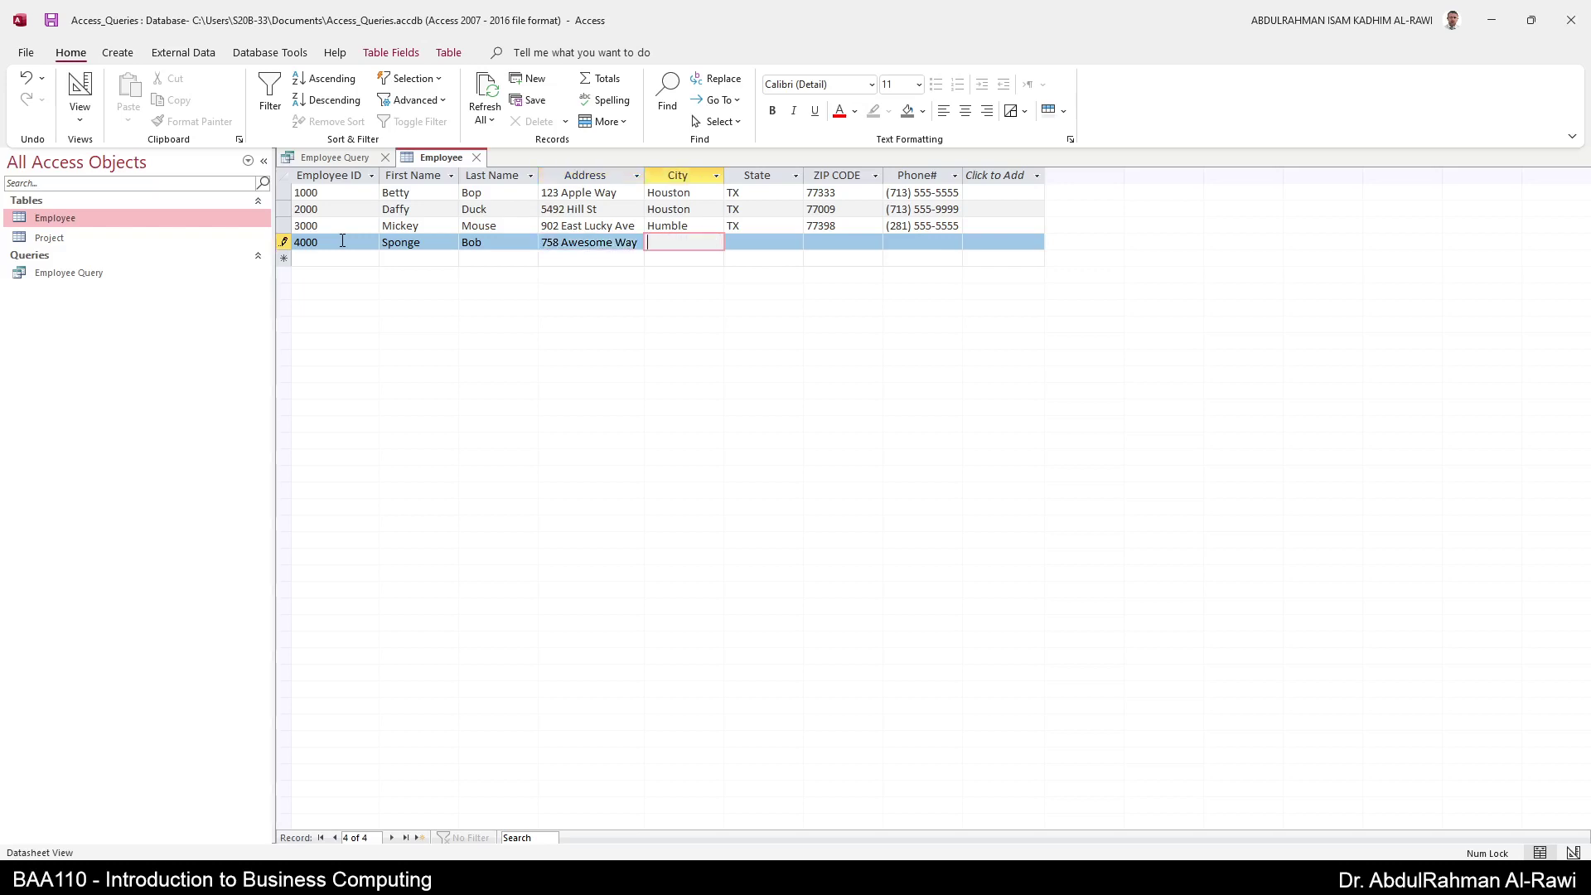
text(Houston)
key(Tab)
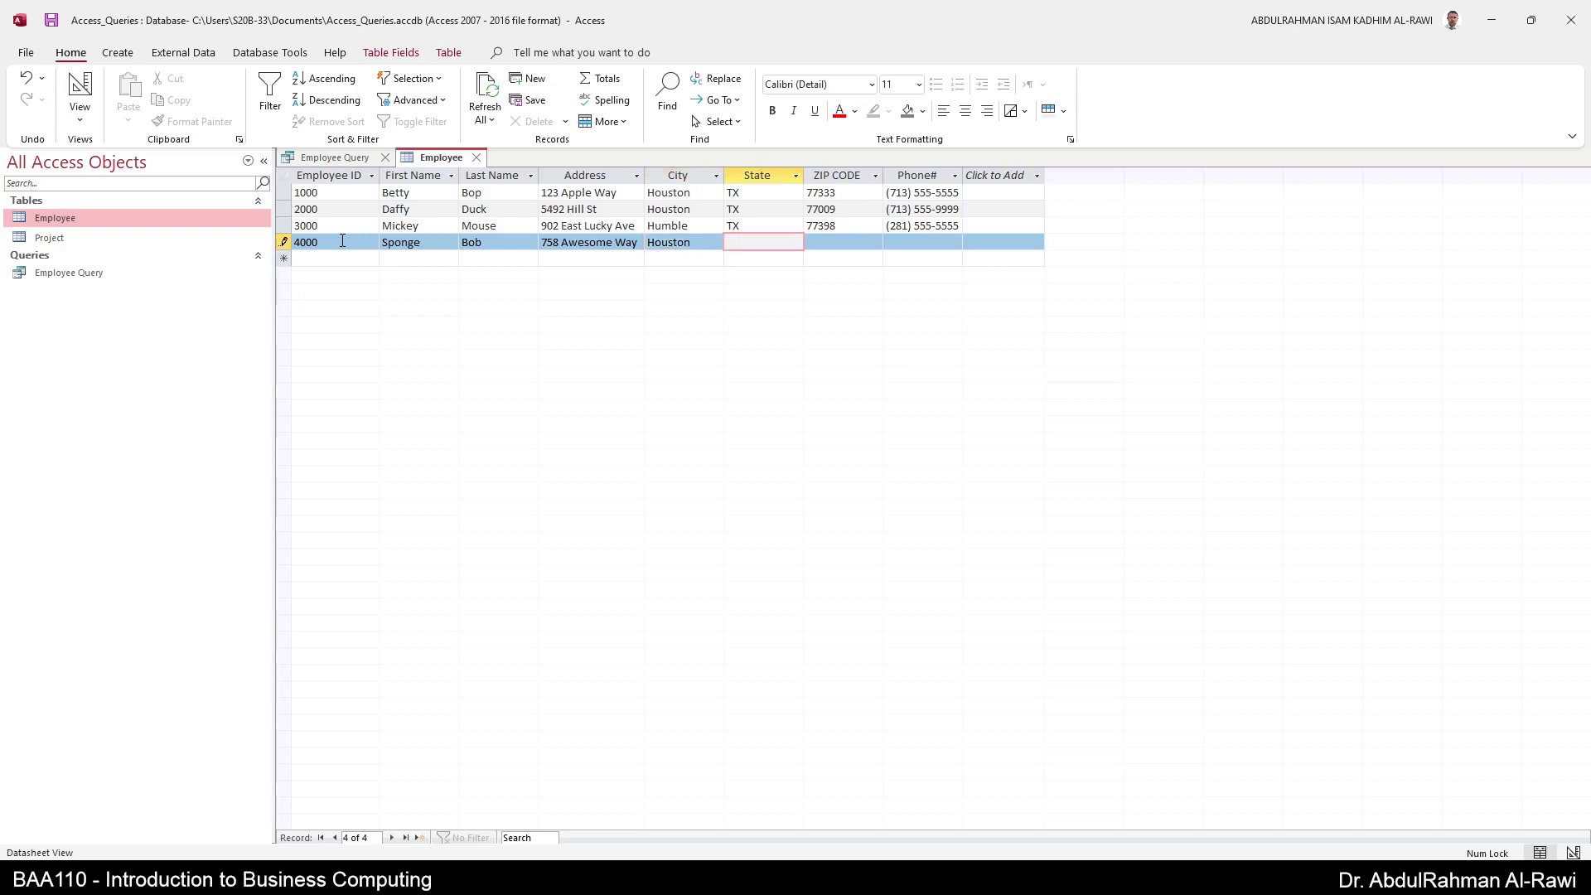
text(TX)
key(Tab)
text(77999)
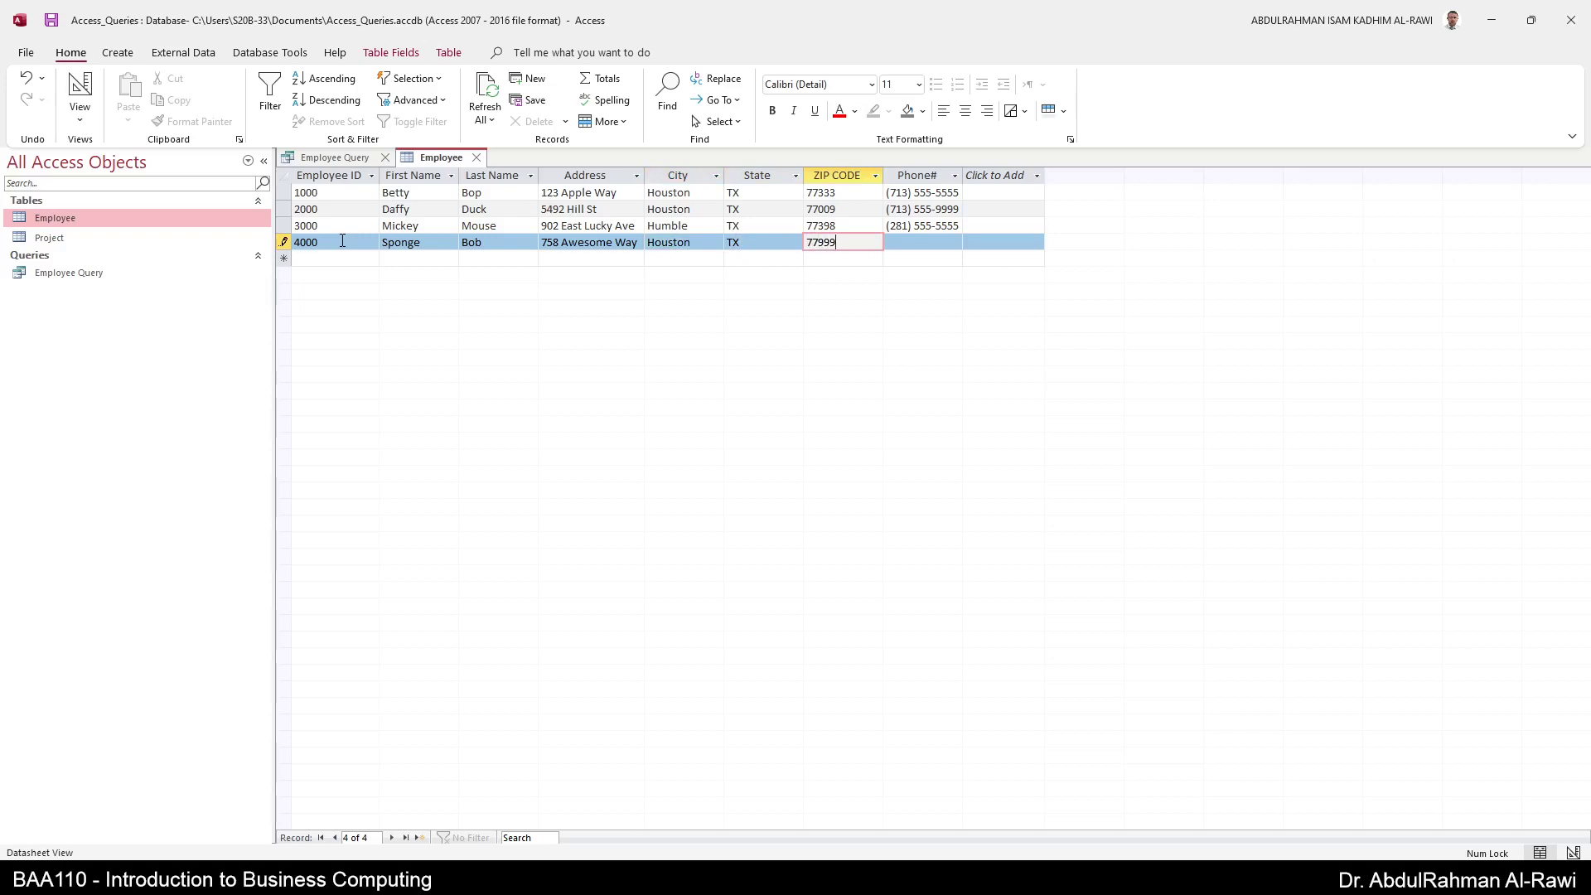
key(Tab)
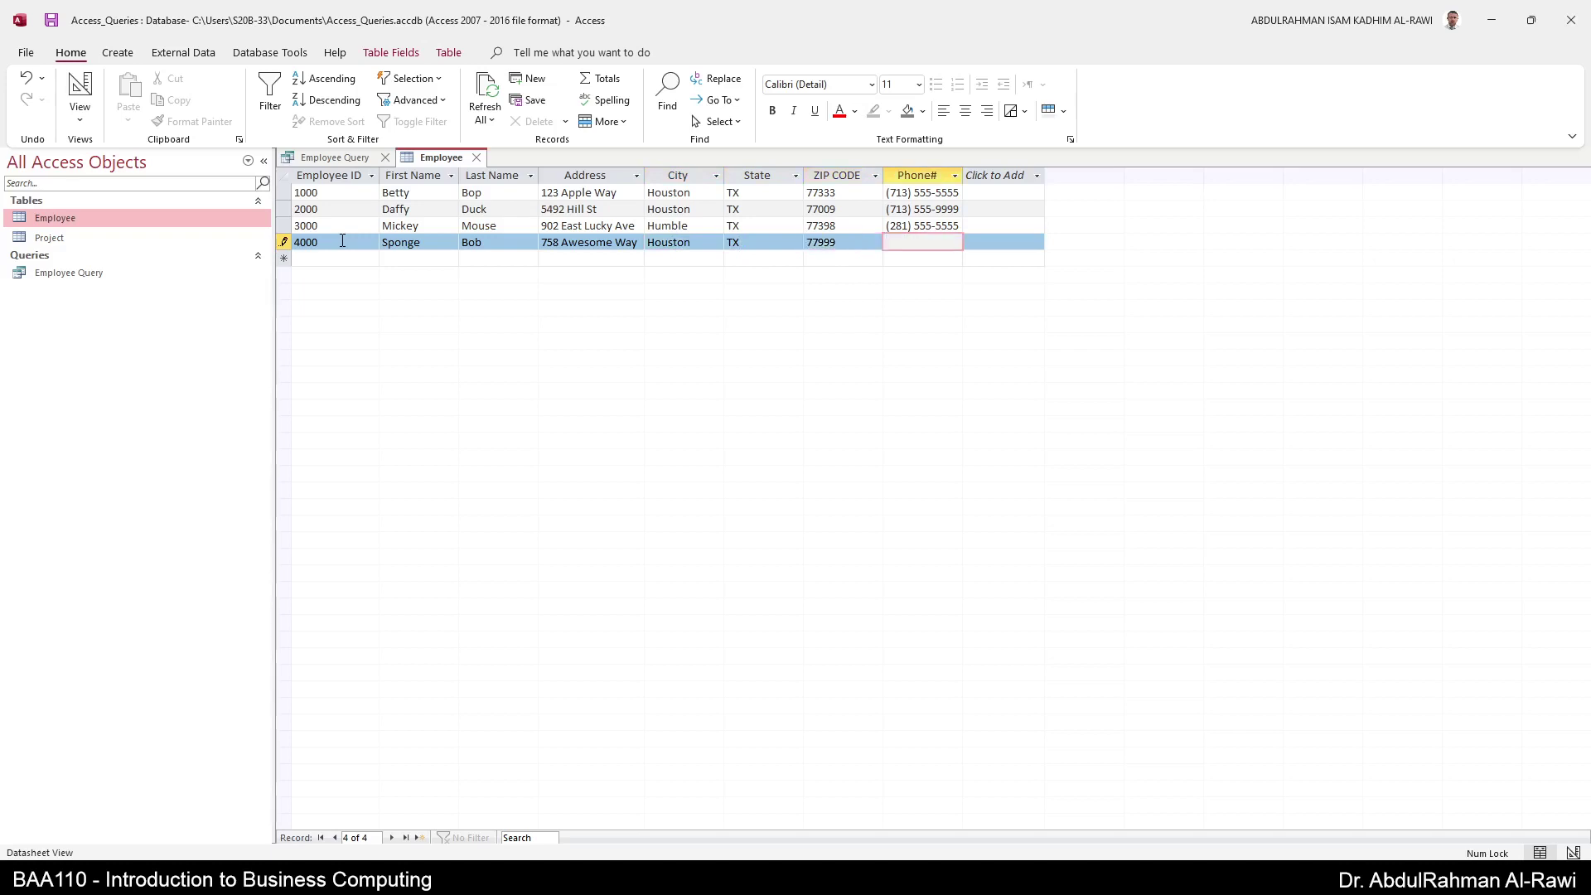
Enter the new employee's full phone number with area code and complete the record.
text(713)
key(Tab)
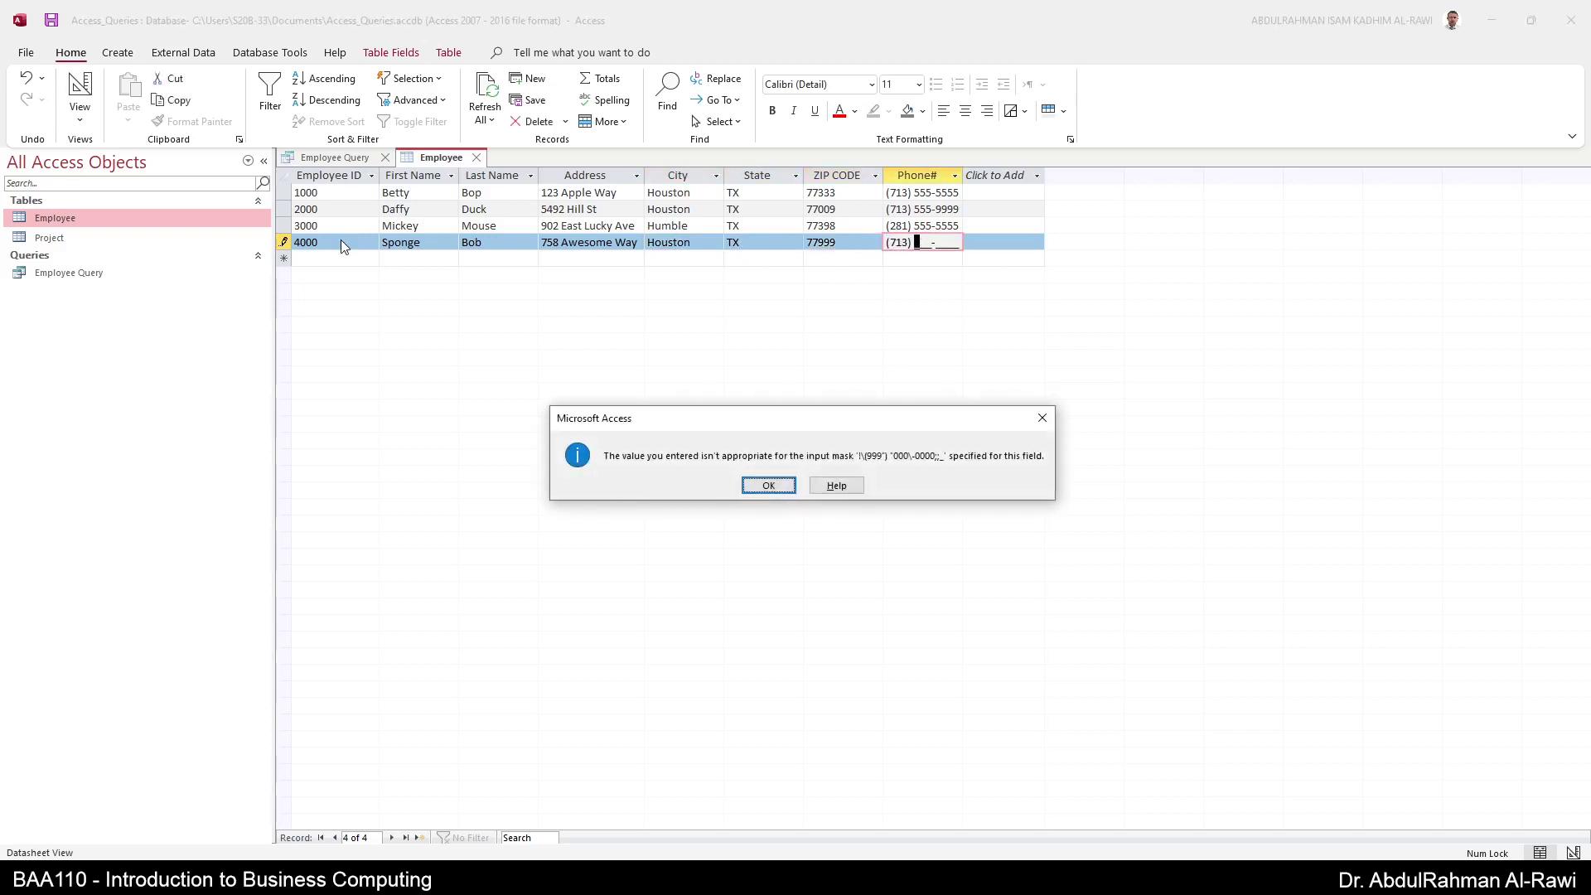
key(Tab)
key(Tab)
key(Return)
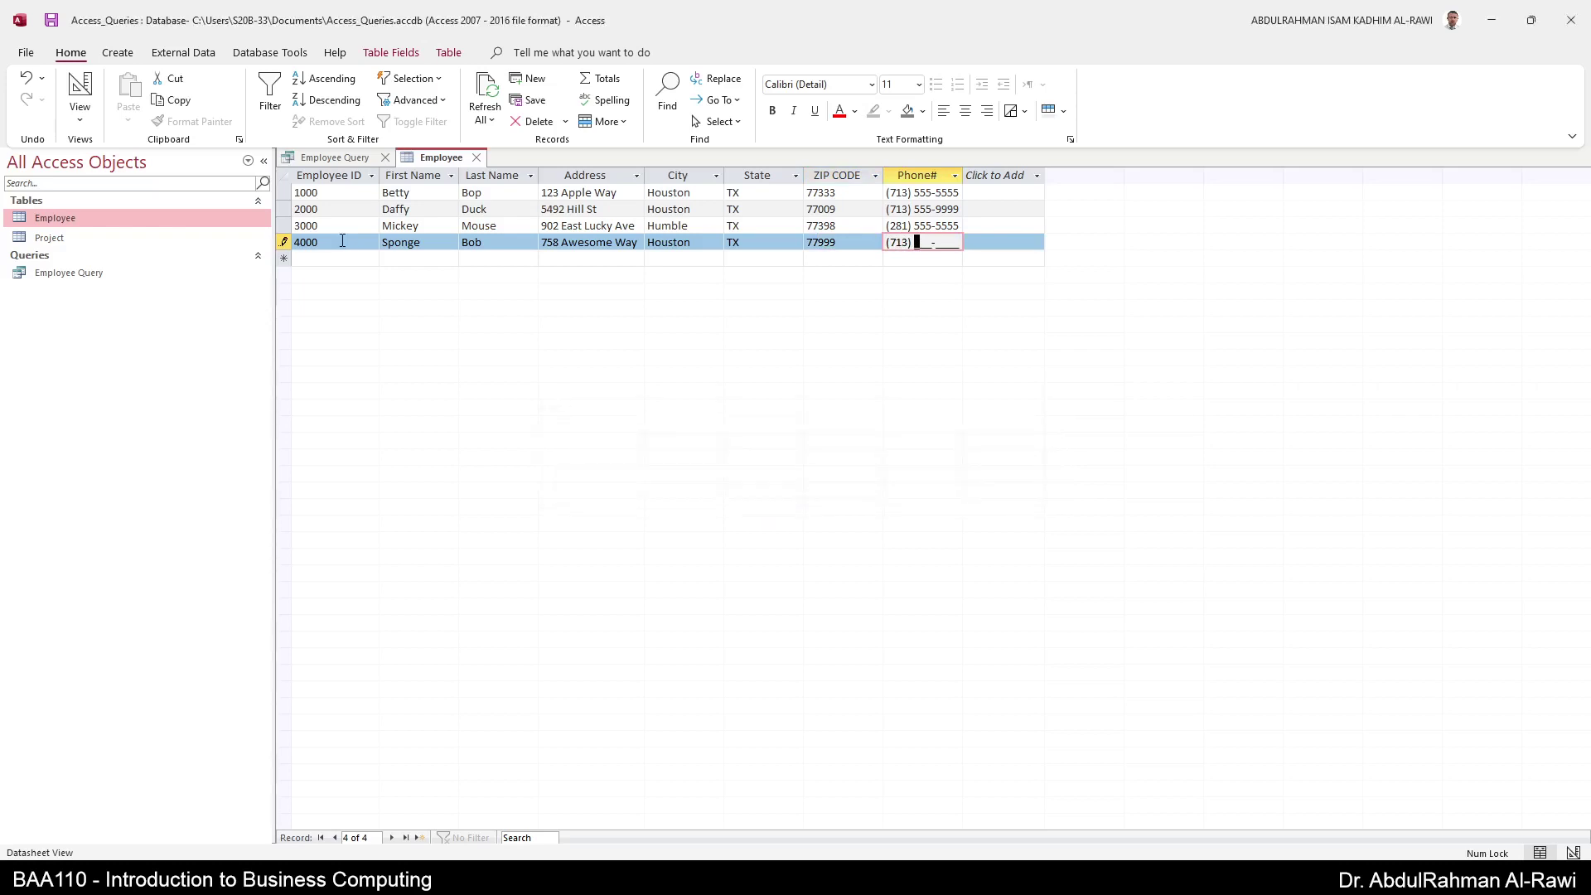
text(555-0000)
key(Tab)
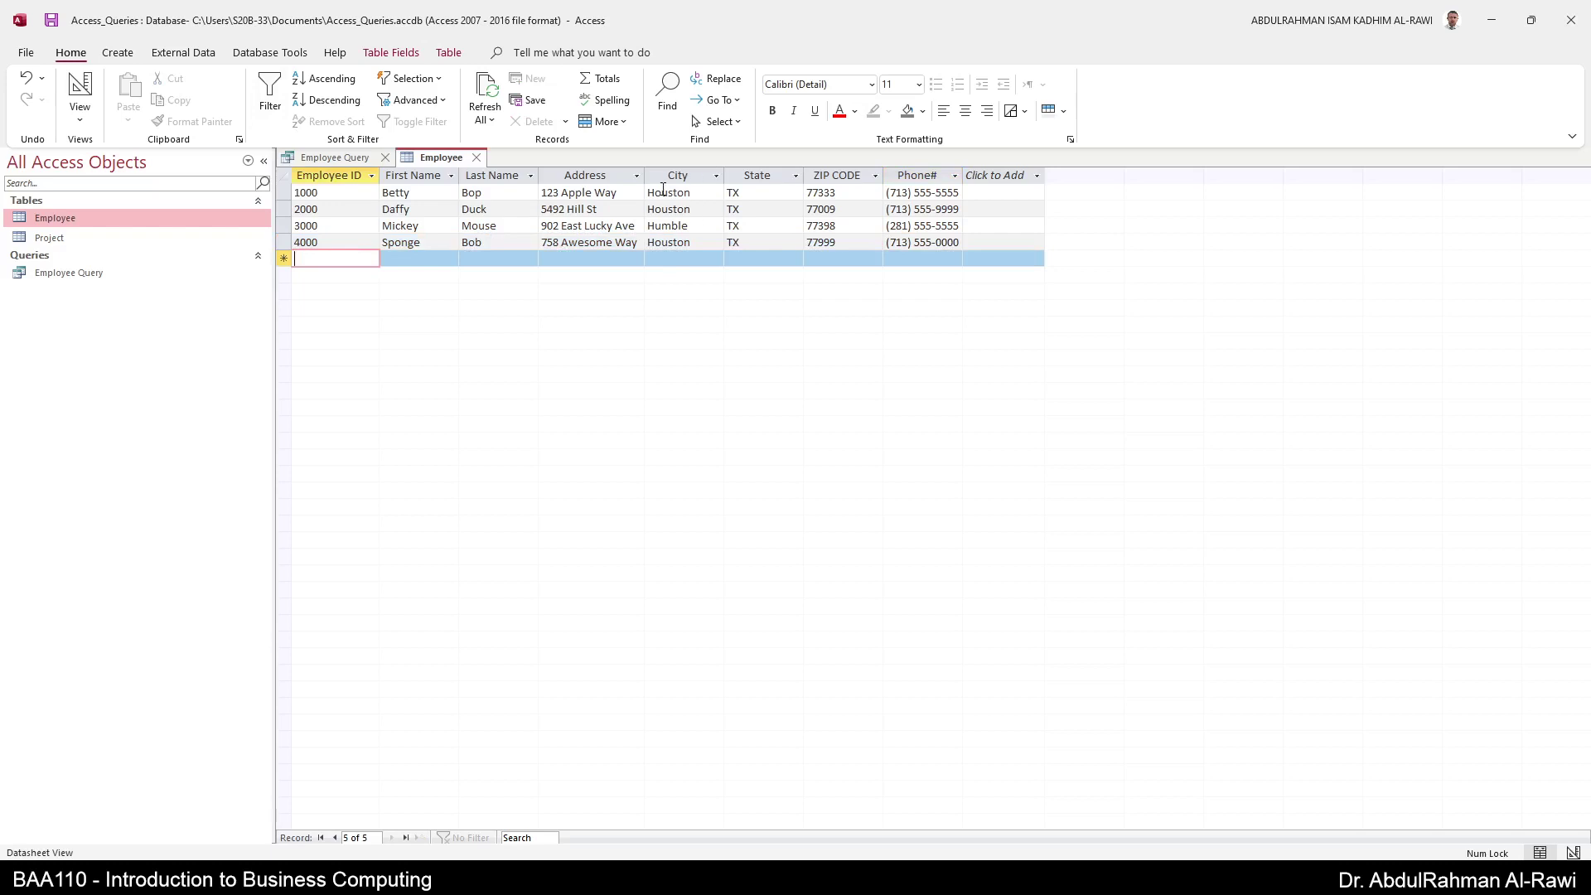
Change the State of the last employee record to AB and close the Employee table.
double_click(764, 244)
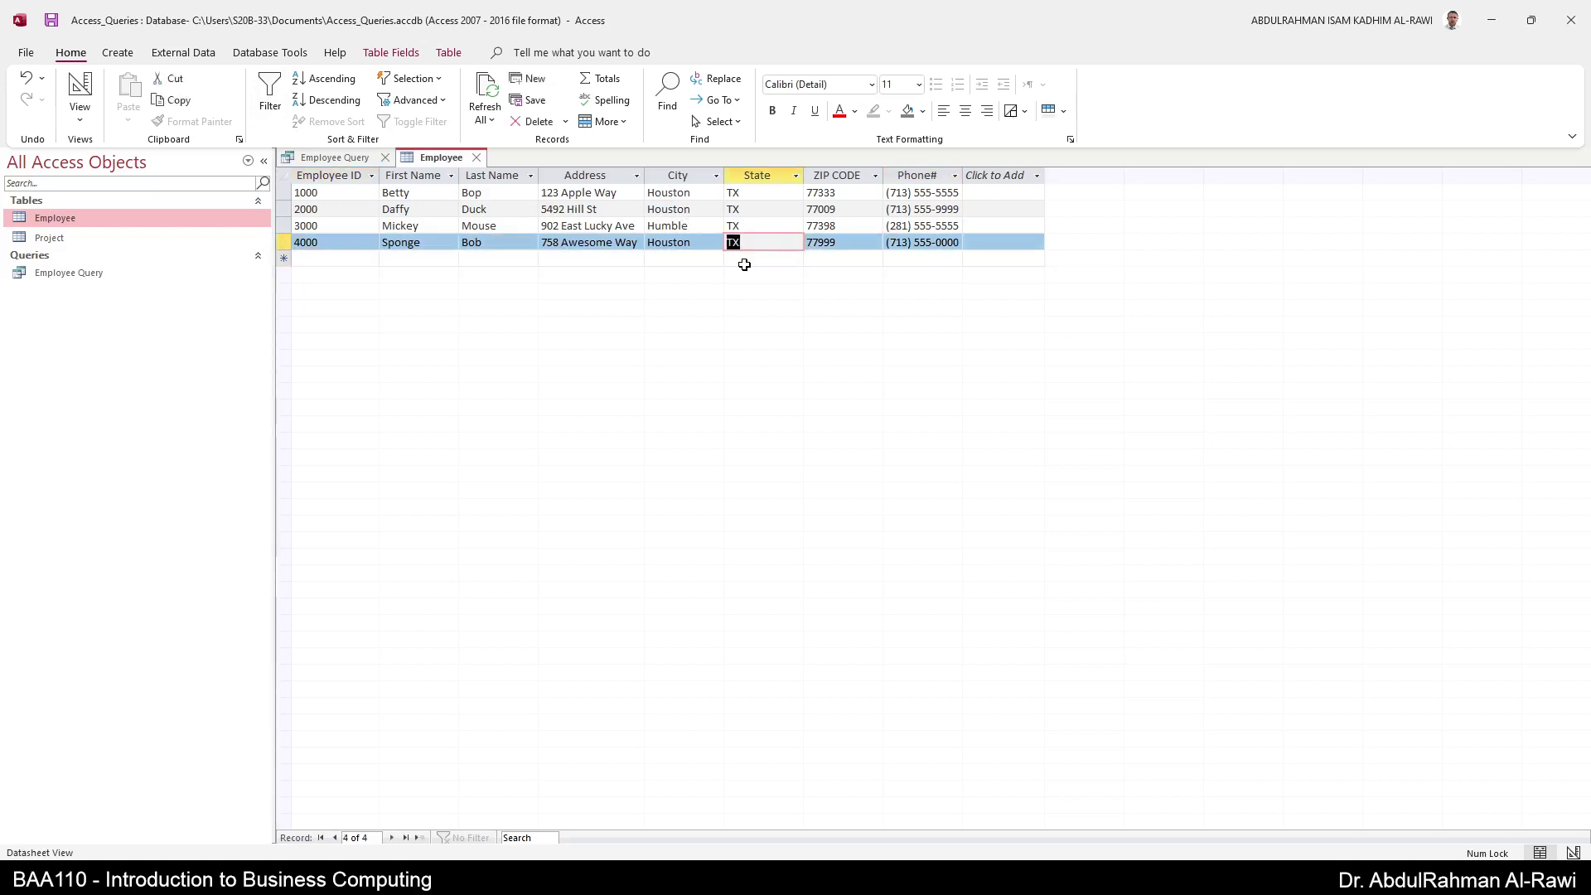
text(AB)
key(Tab)
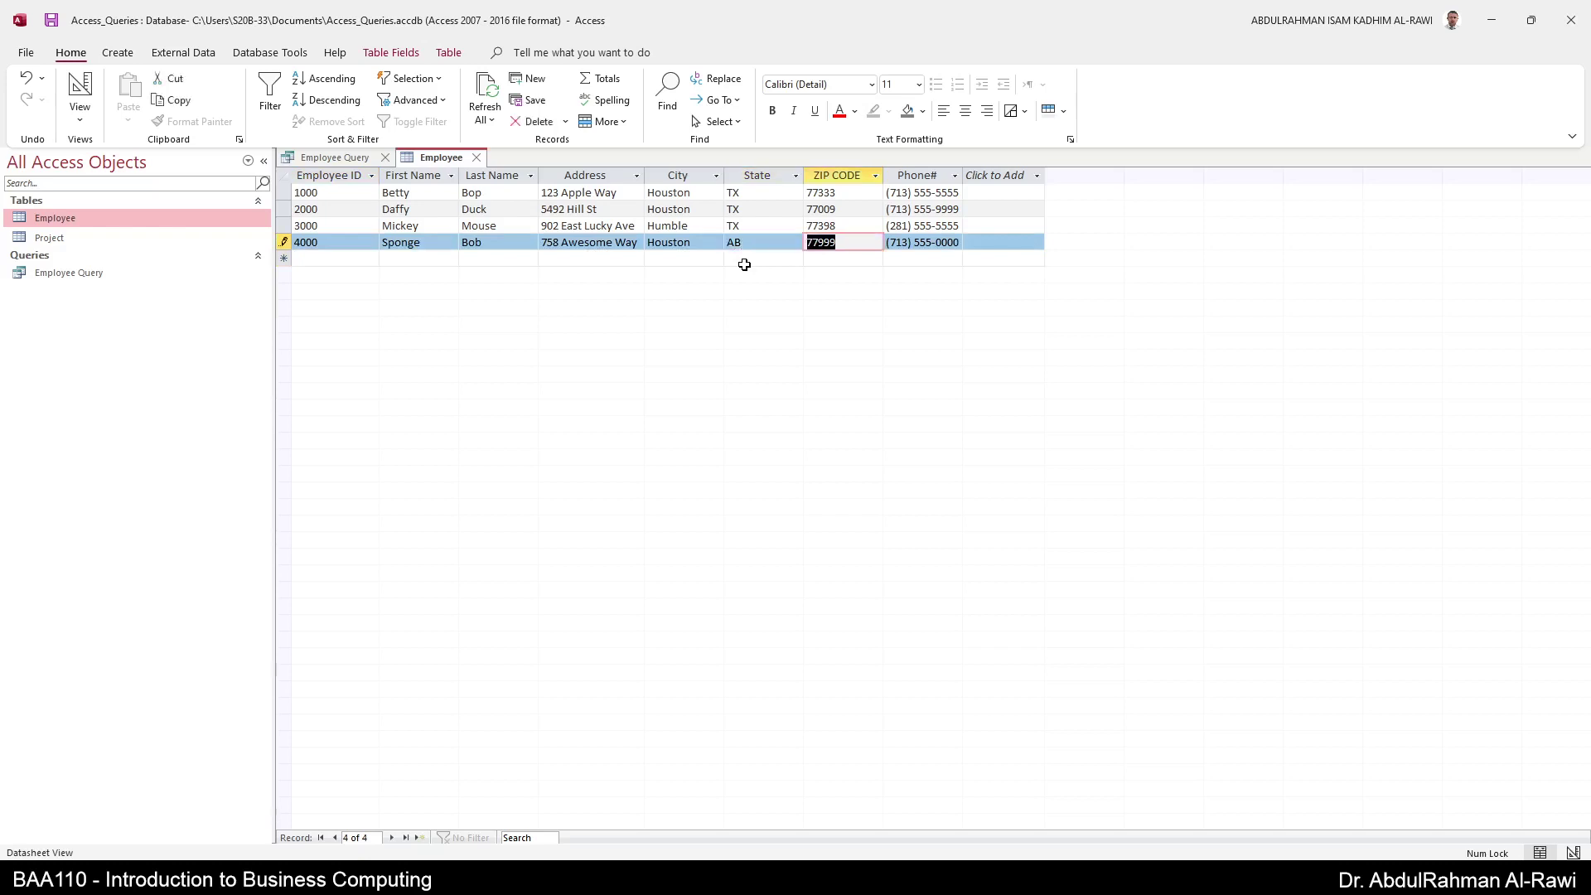
click(476, 157)
click(476, 158)
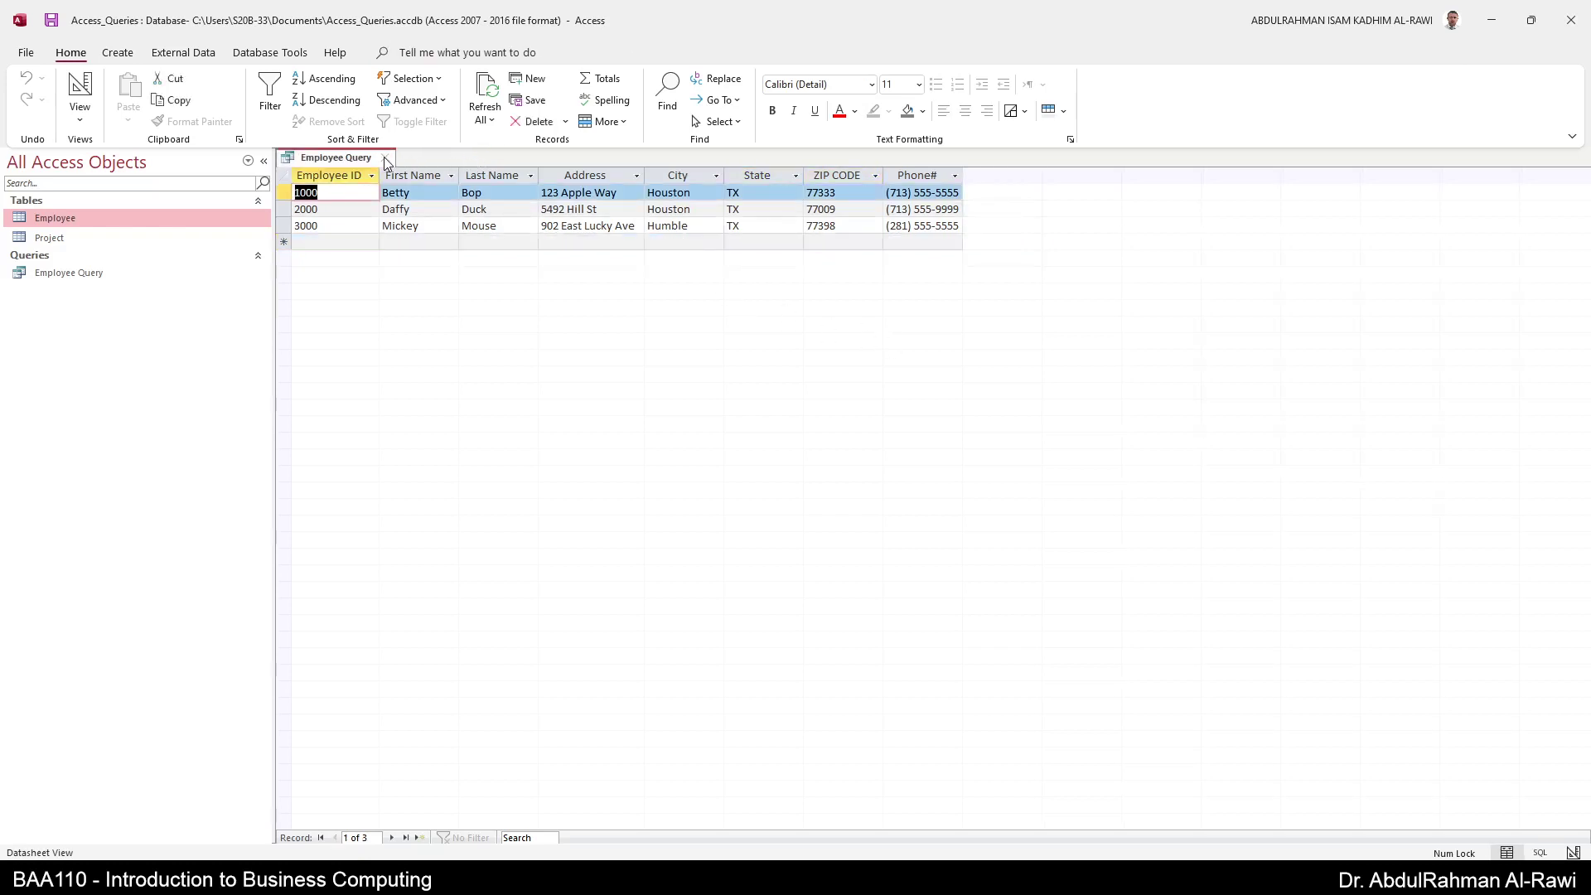
Remove the TX criterion from the State field of Employee Query and display the results in Datasheet View.
click(79, 87)
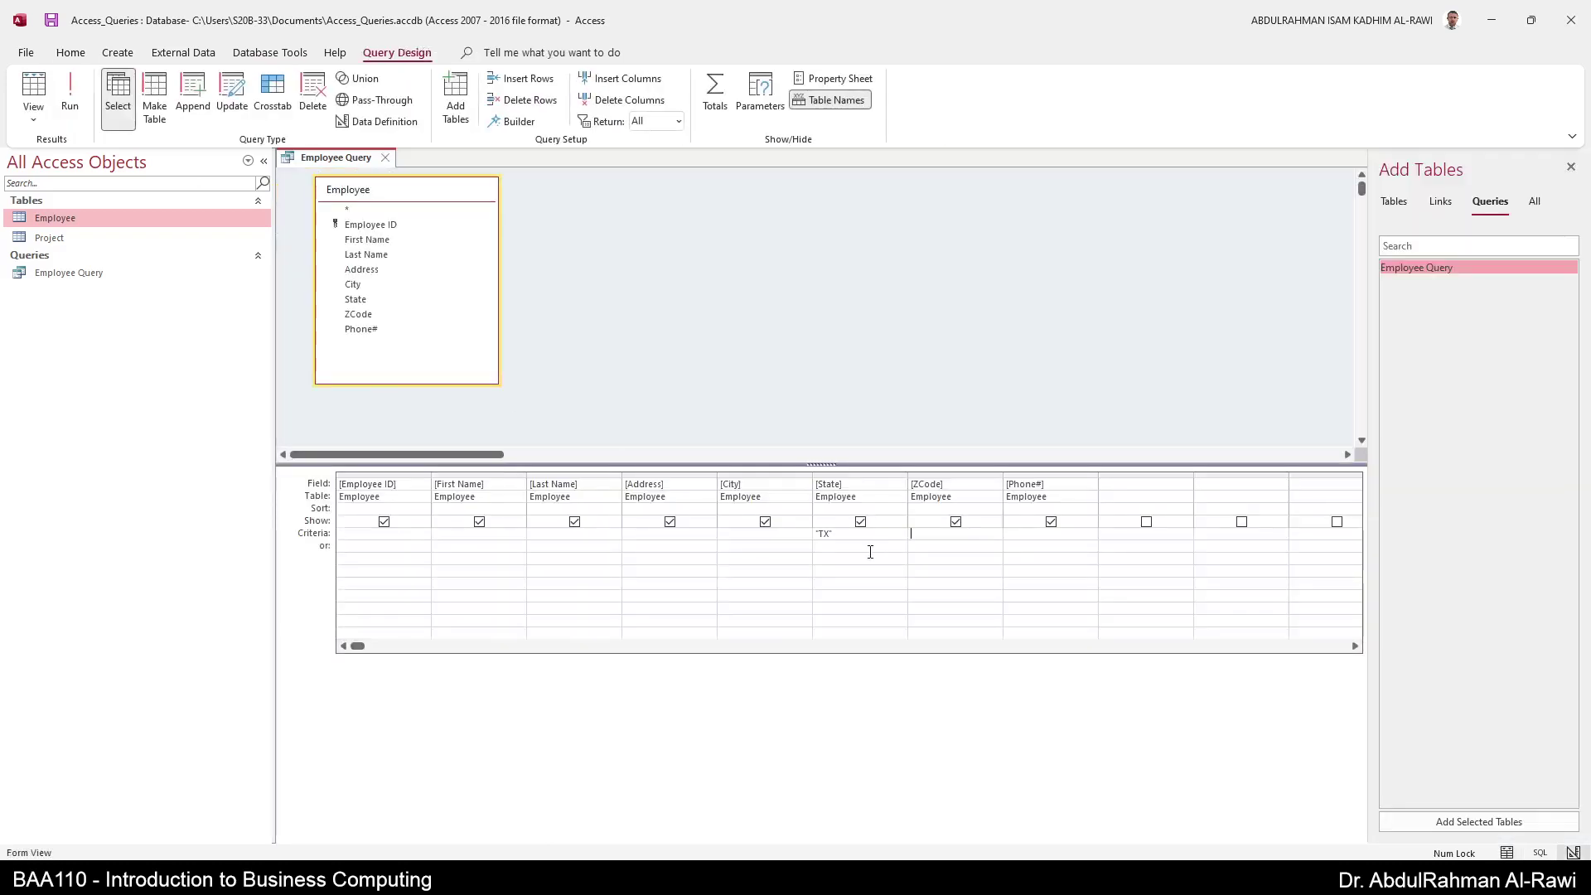
click(71, 91)
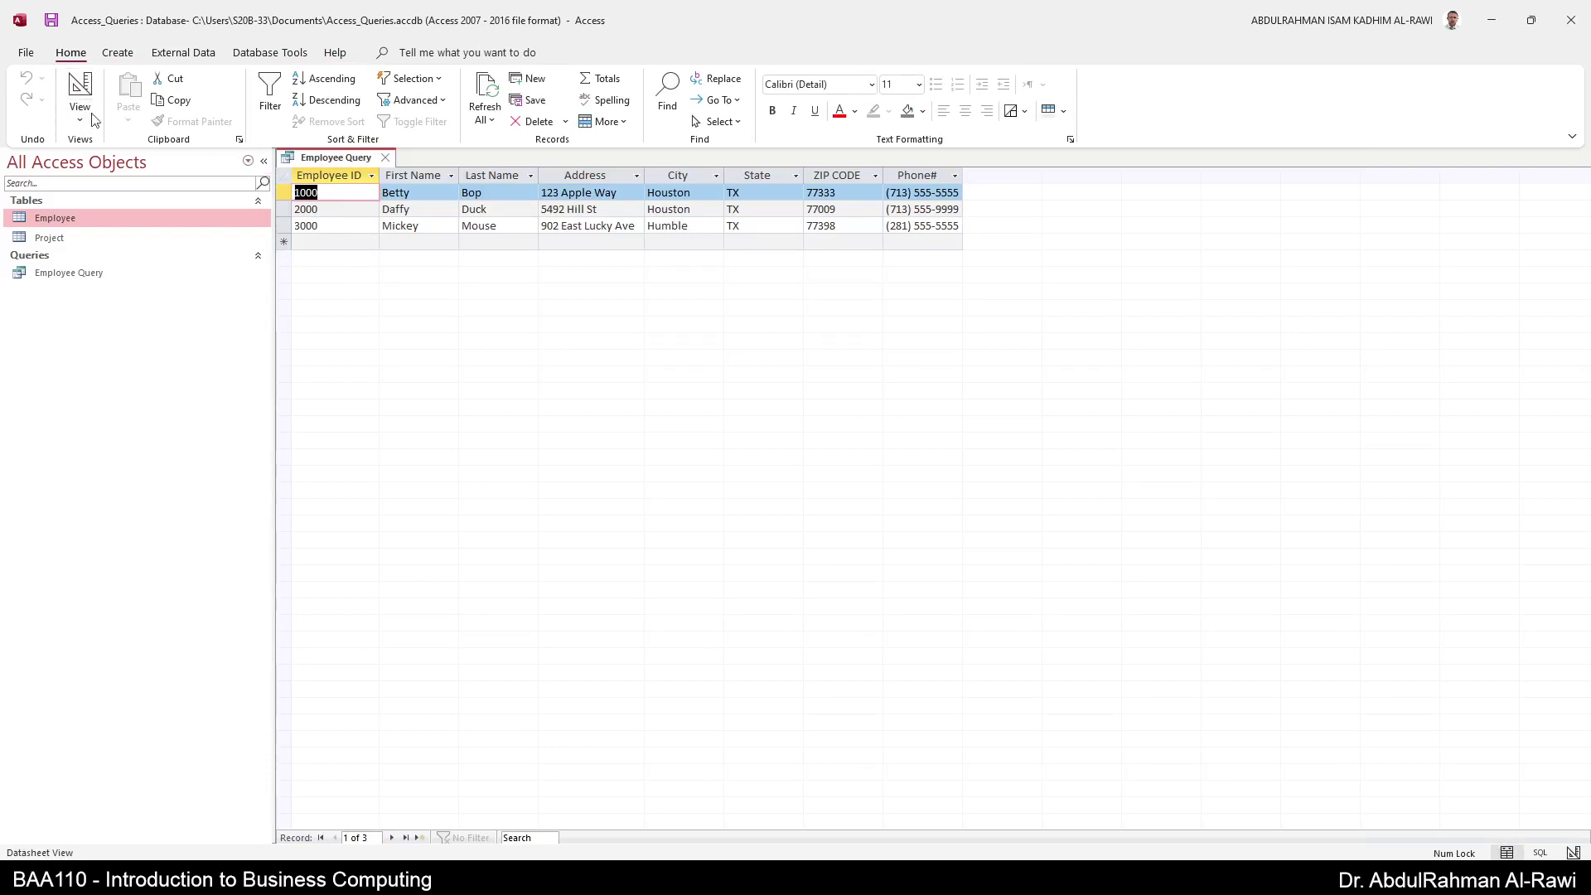
click(66, 91)
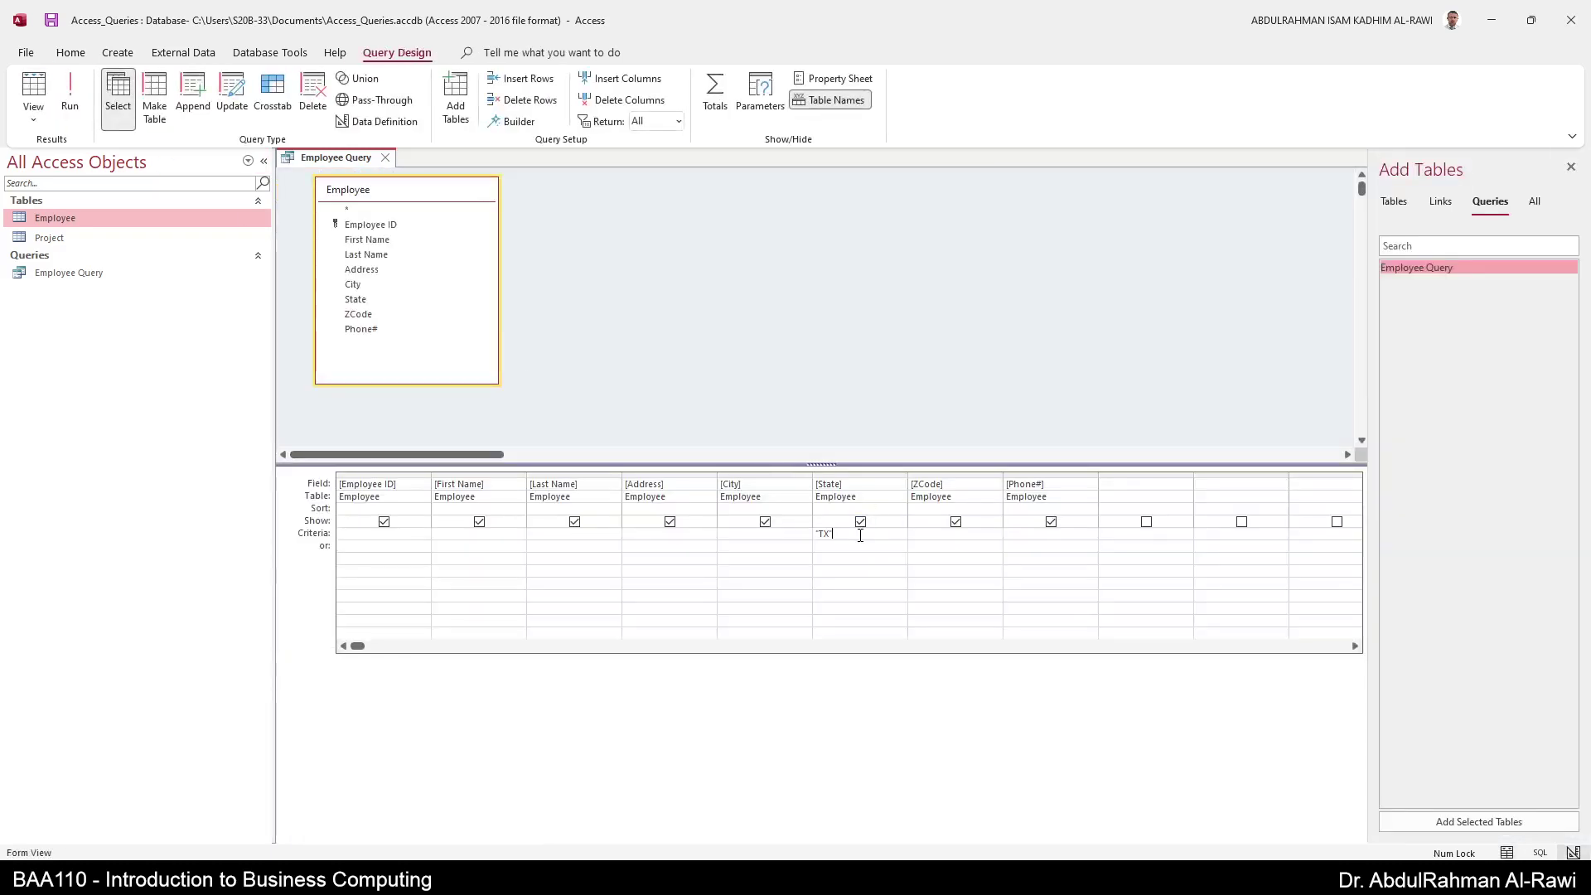
key(shift+Home)
key(BackSpace)
click(70, 93)
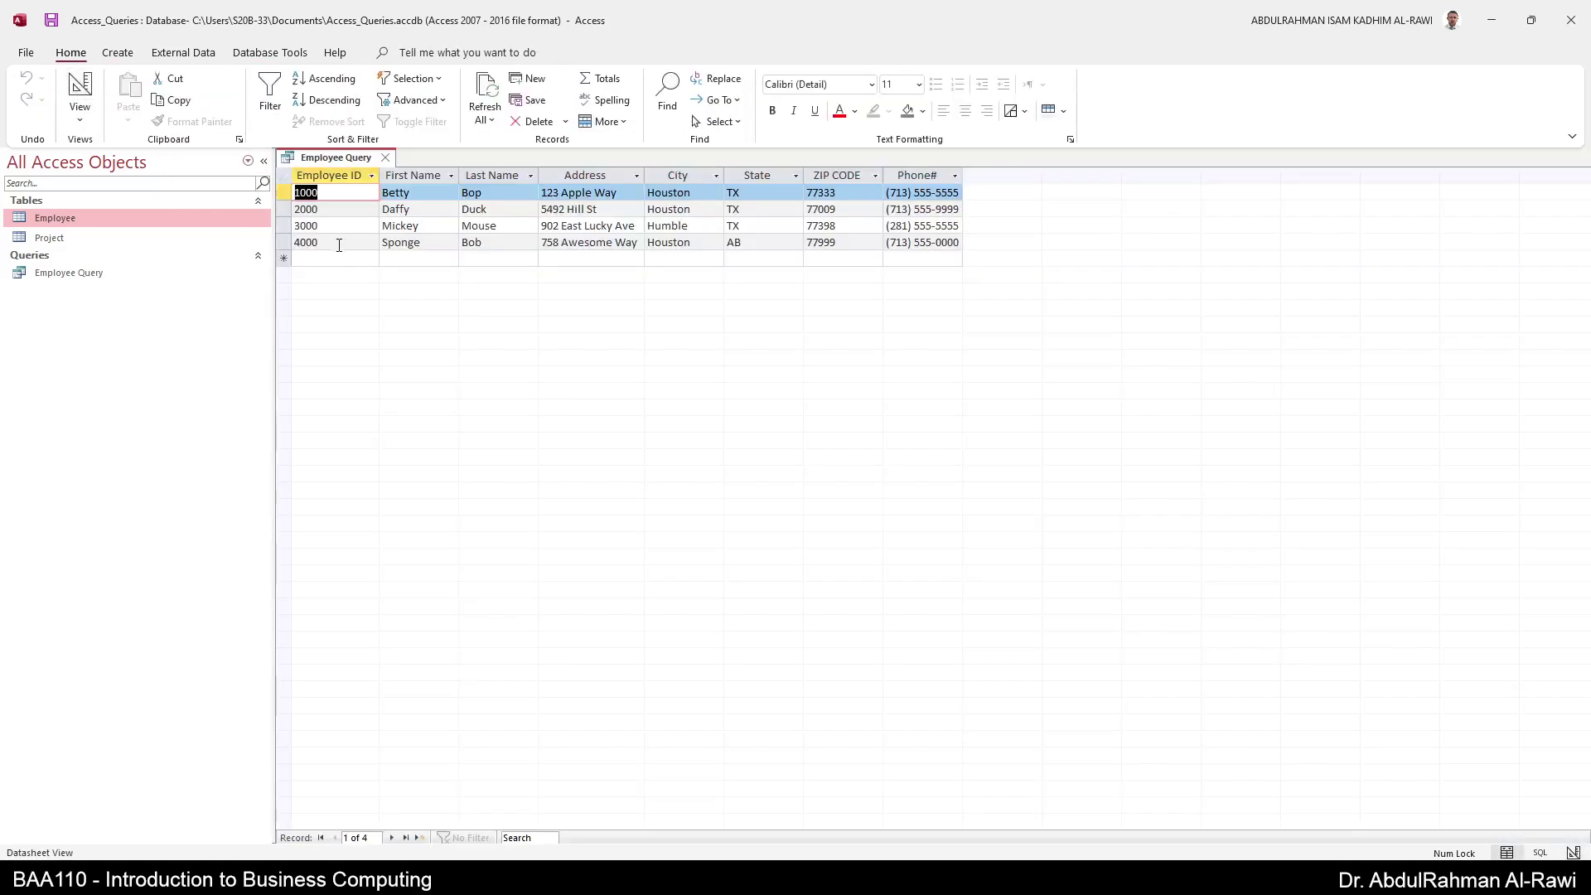
Set the City criterion of Employee Query to Humble and display the results in Datasheet View.
click(86, 109)
click(162, 238)
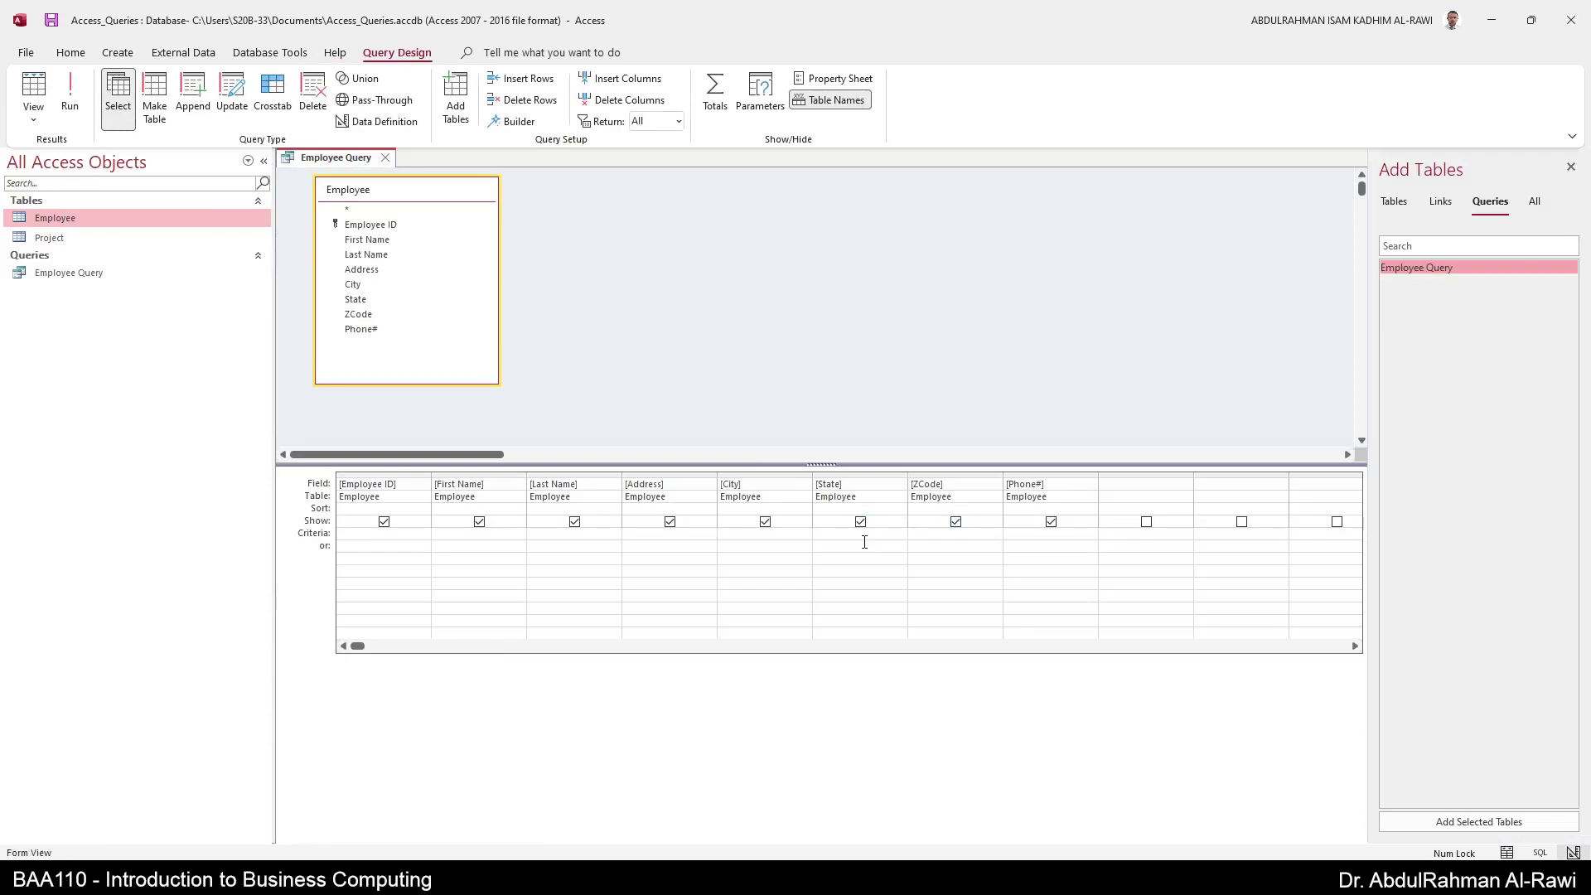
click(793, 534)
text(Hub)
key(BackSpace)
text(mble)
key(Tab)
click(86, 111)
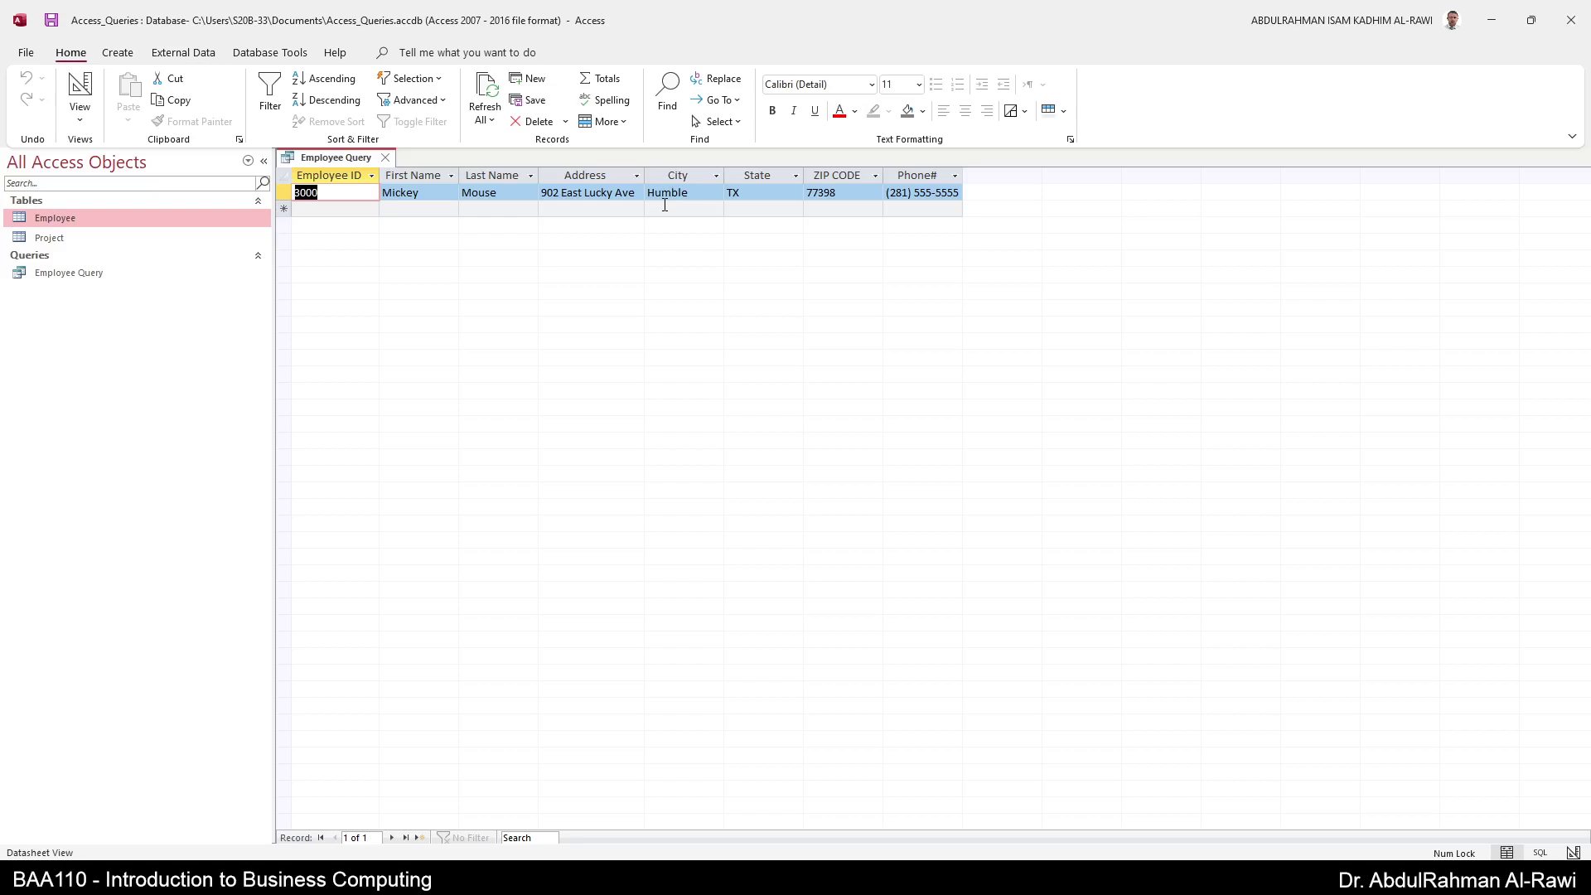
Add "Ab" as the State criterion on the same row as the Humble city criterion and display the results.
click(80, 91)
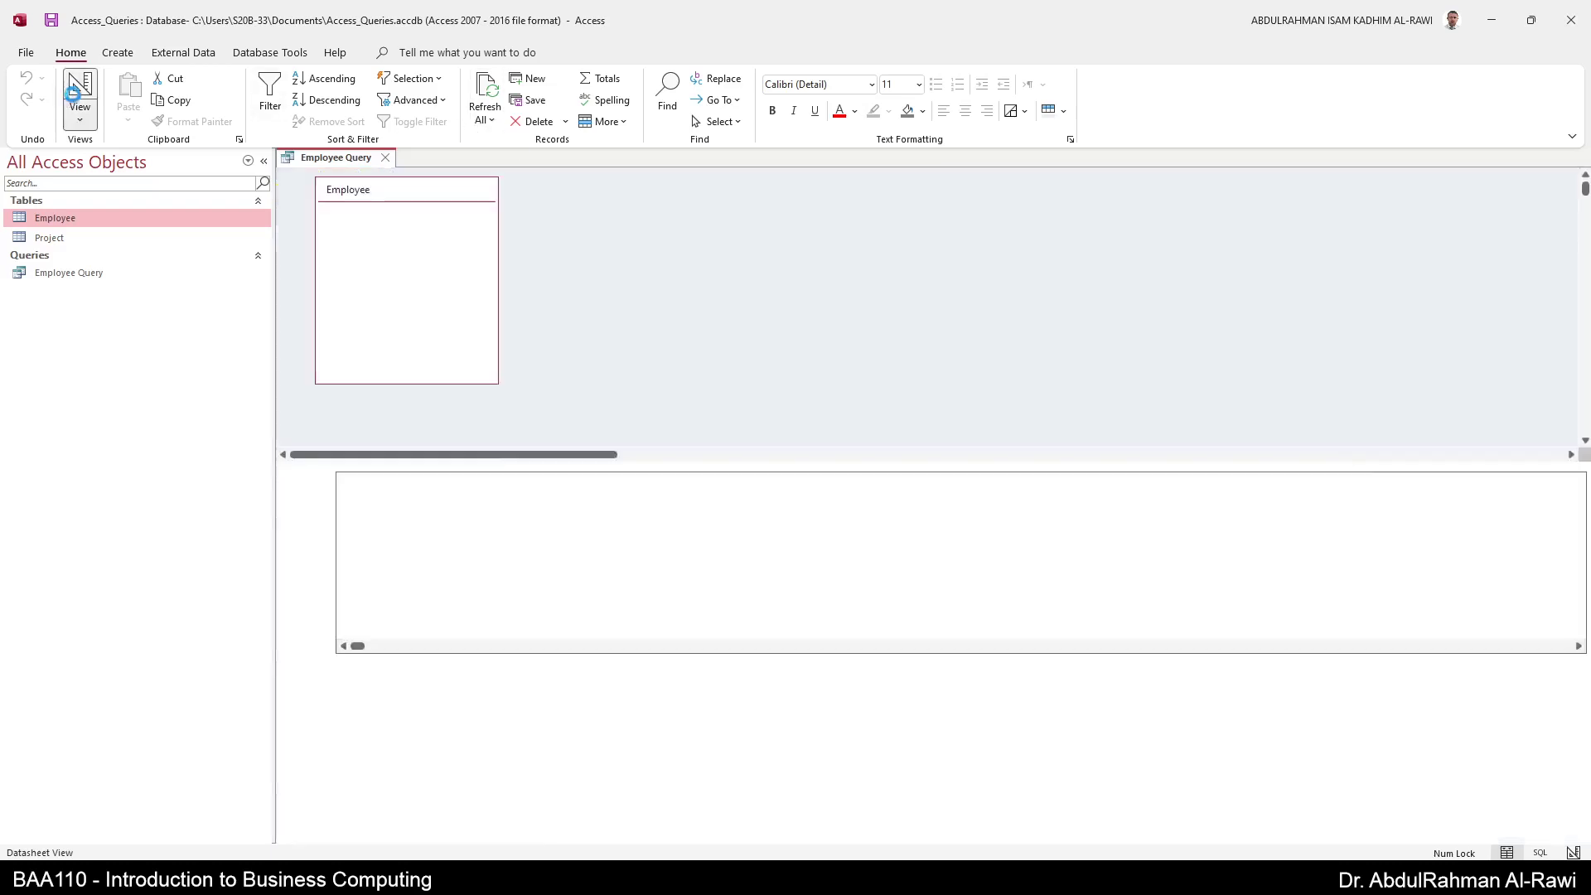
click(388, 546)
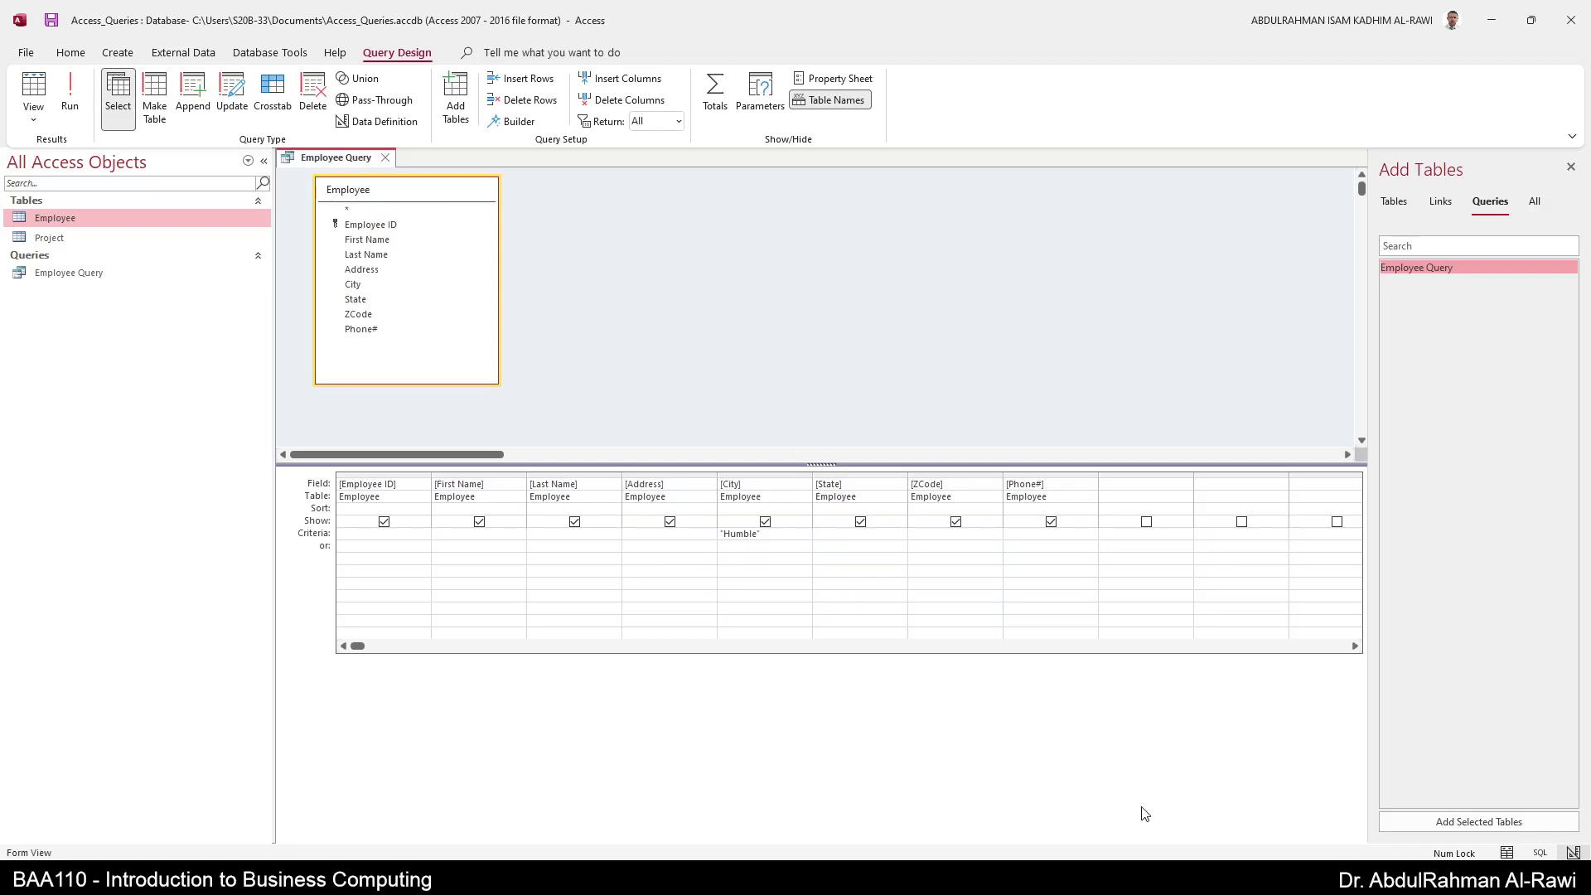
text(b)
key(Tab)
click(70, 93)
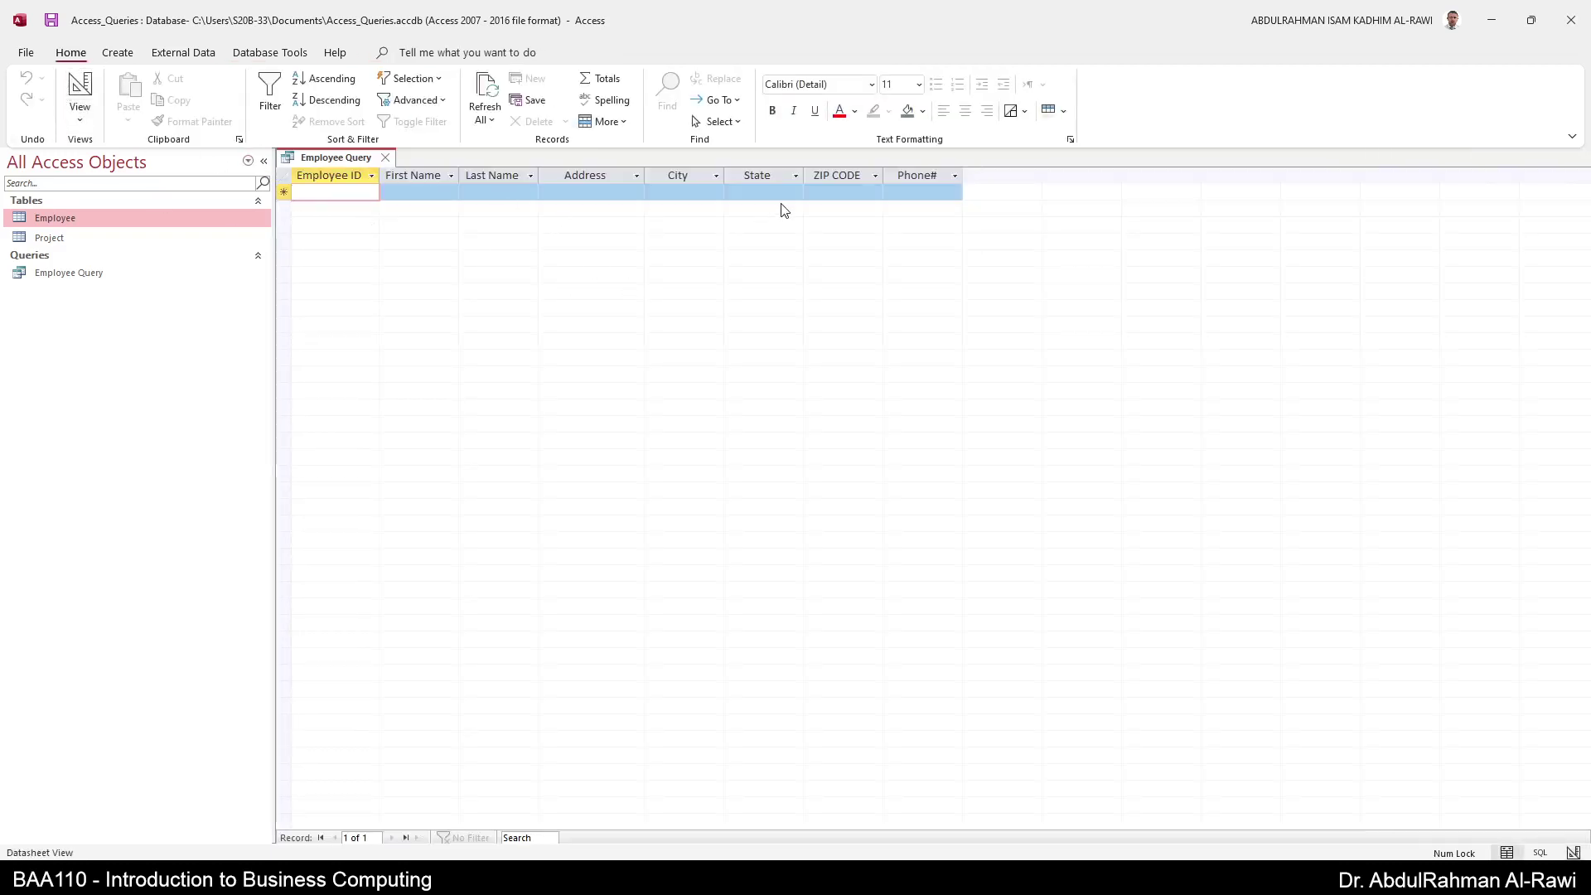
Open the Employee table and compare the City and State values of each record against the query criteria.
double_click(57, 219)
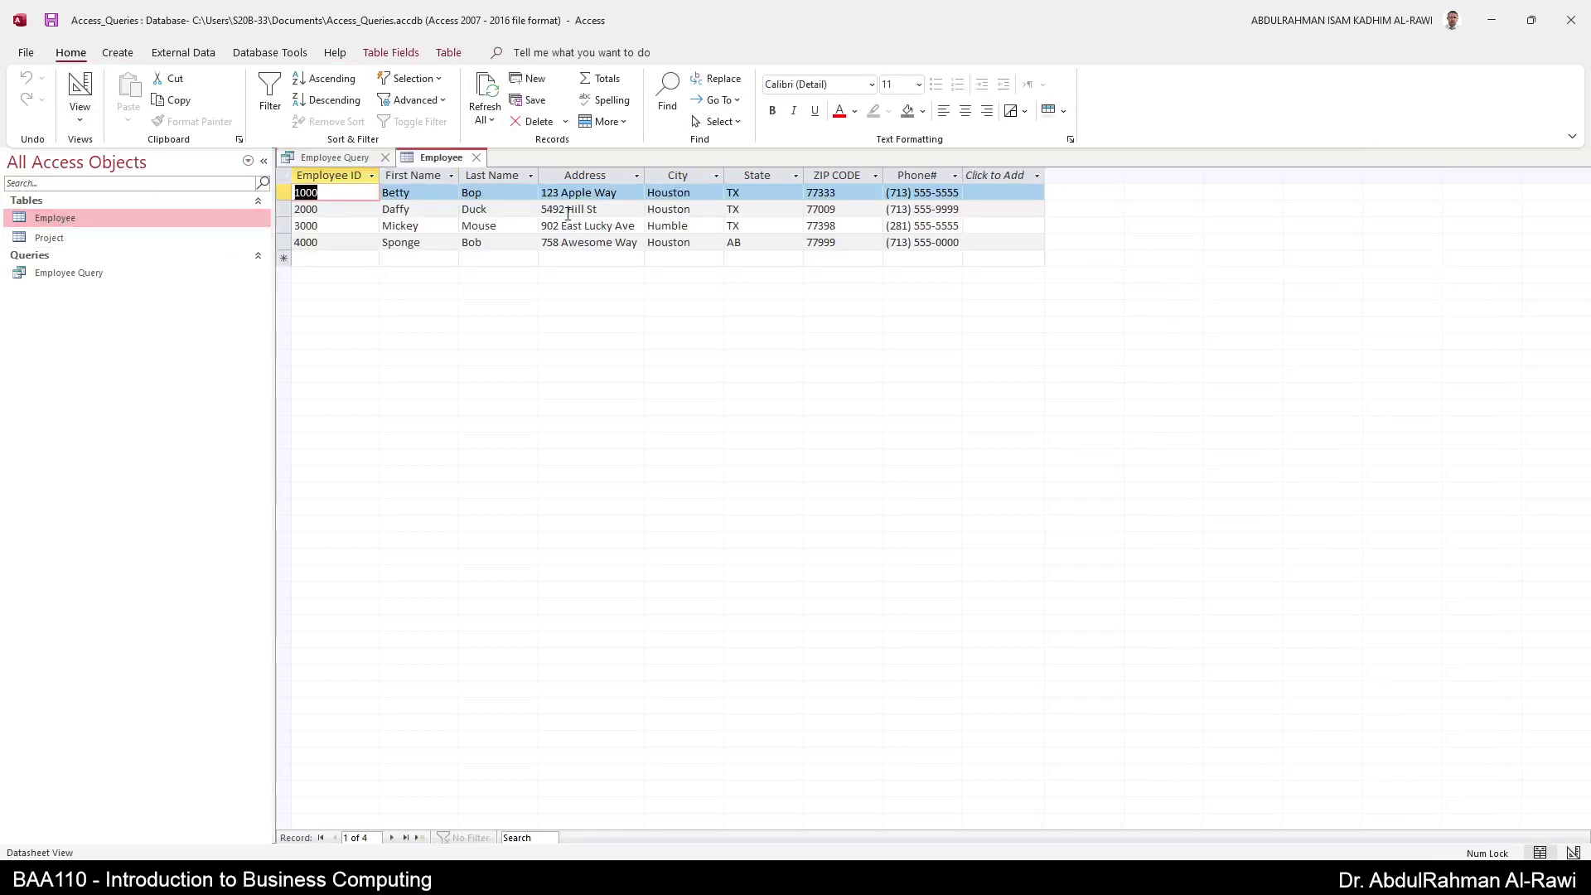
click(671, 226)
double_click(671, 225)
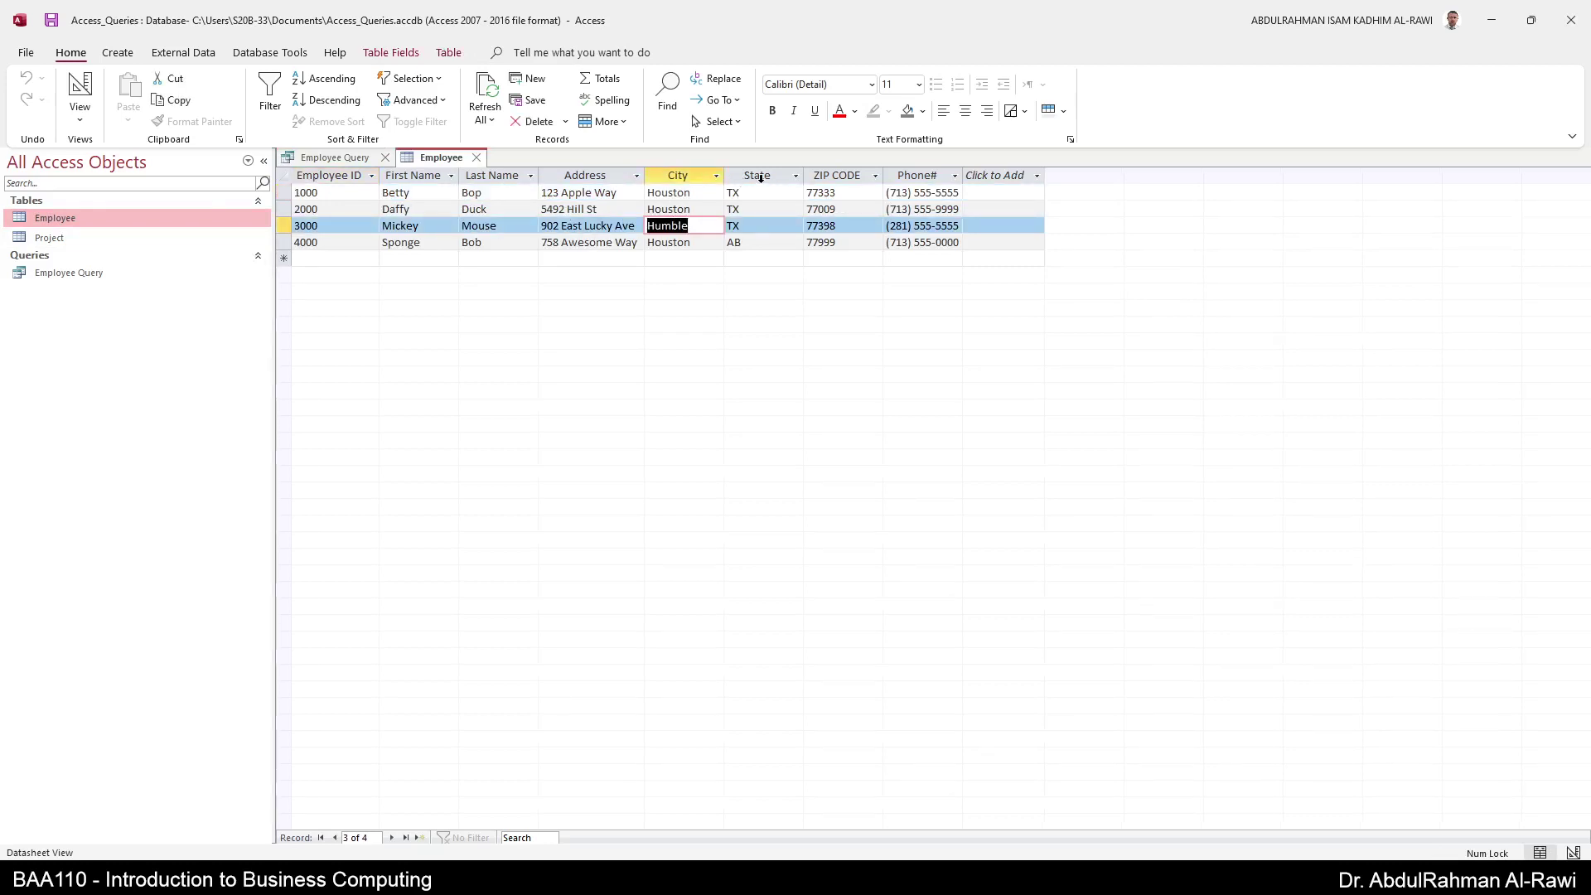
click(728, 225)
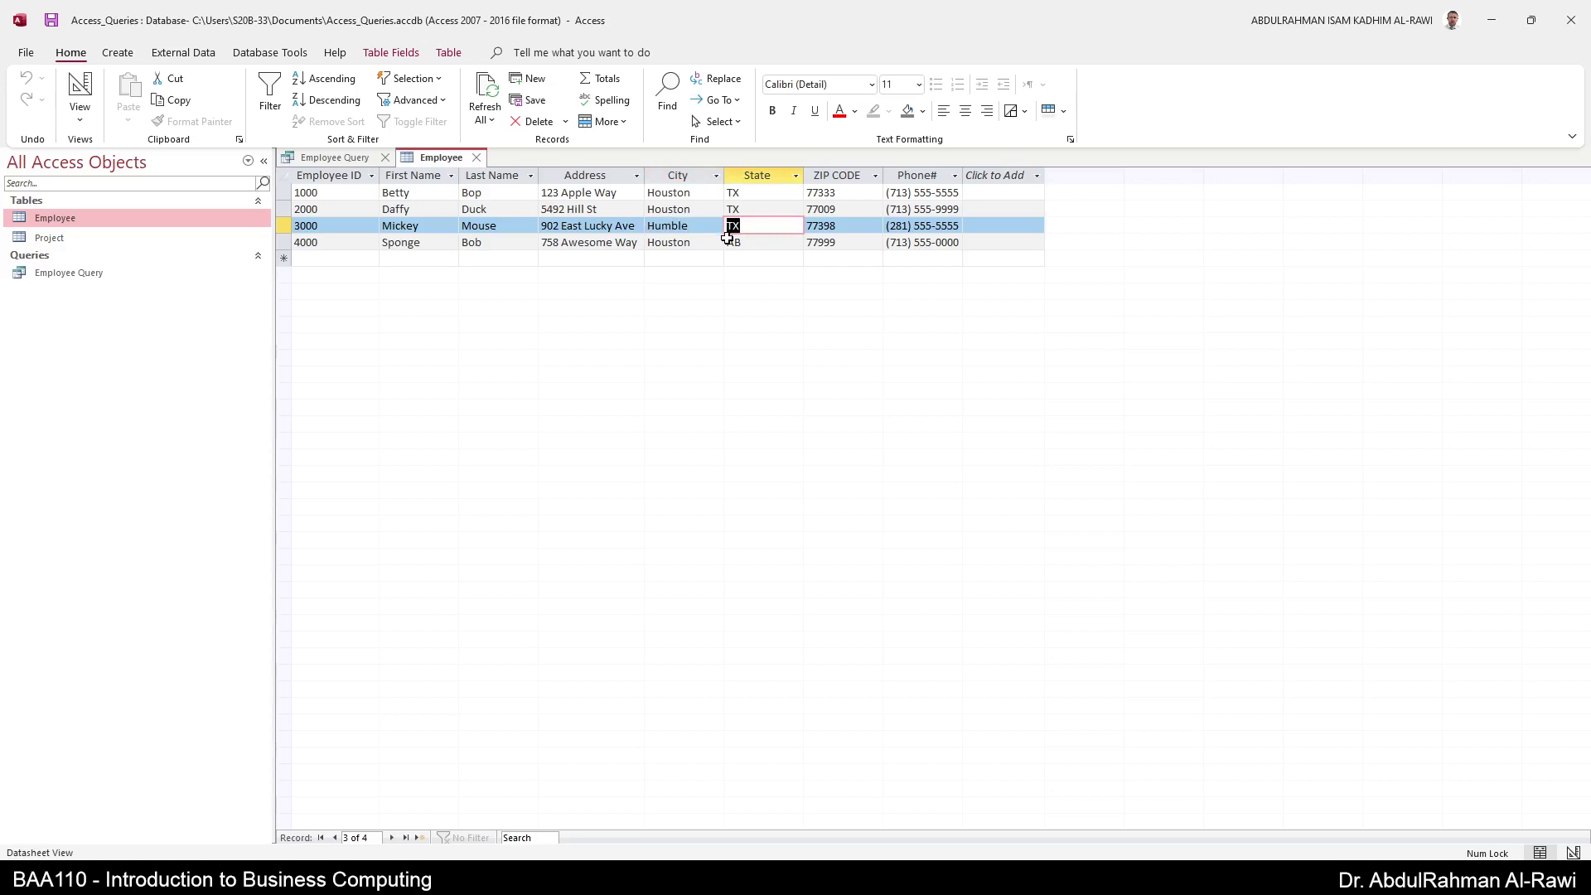
click(660, 226)
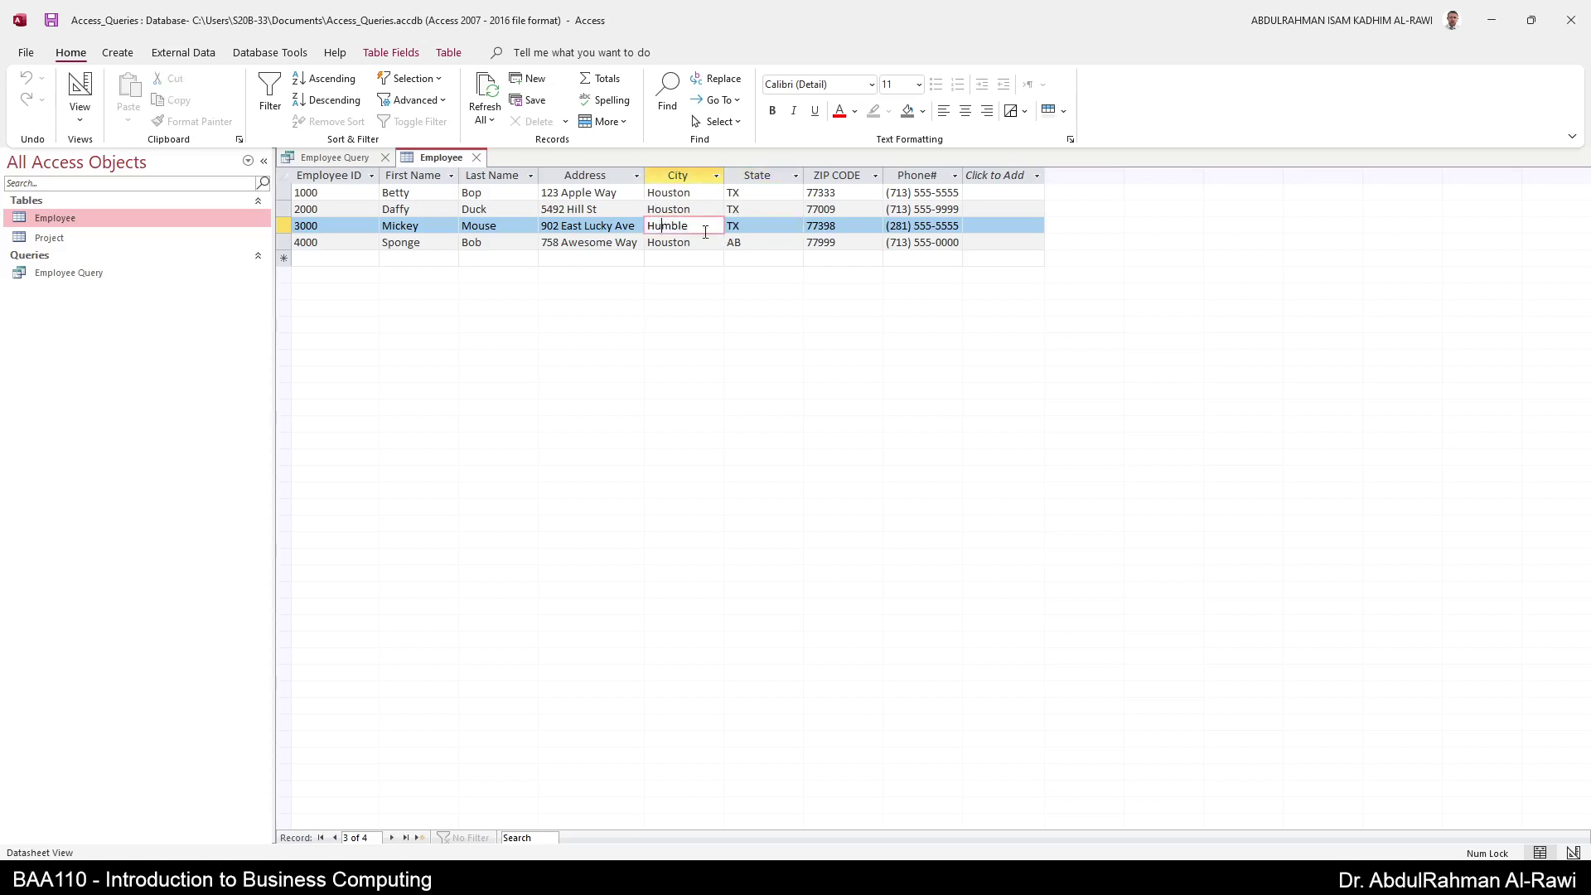
click(675, 193)
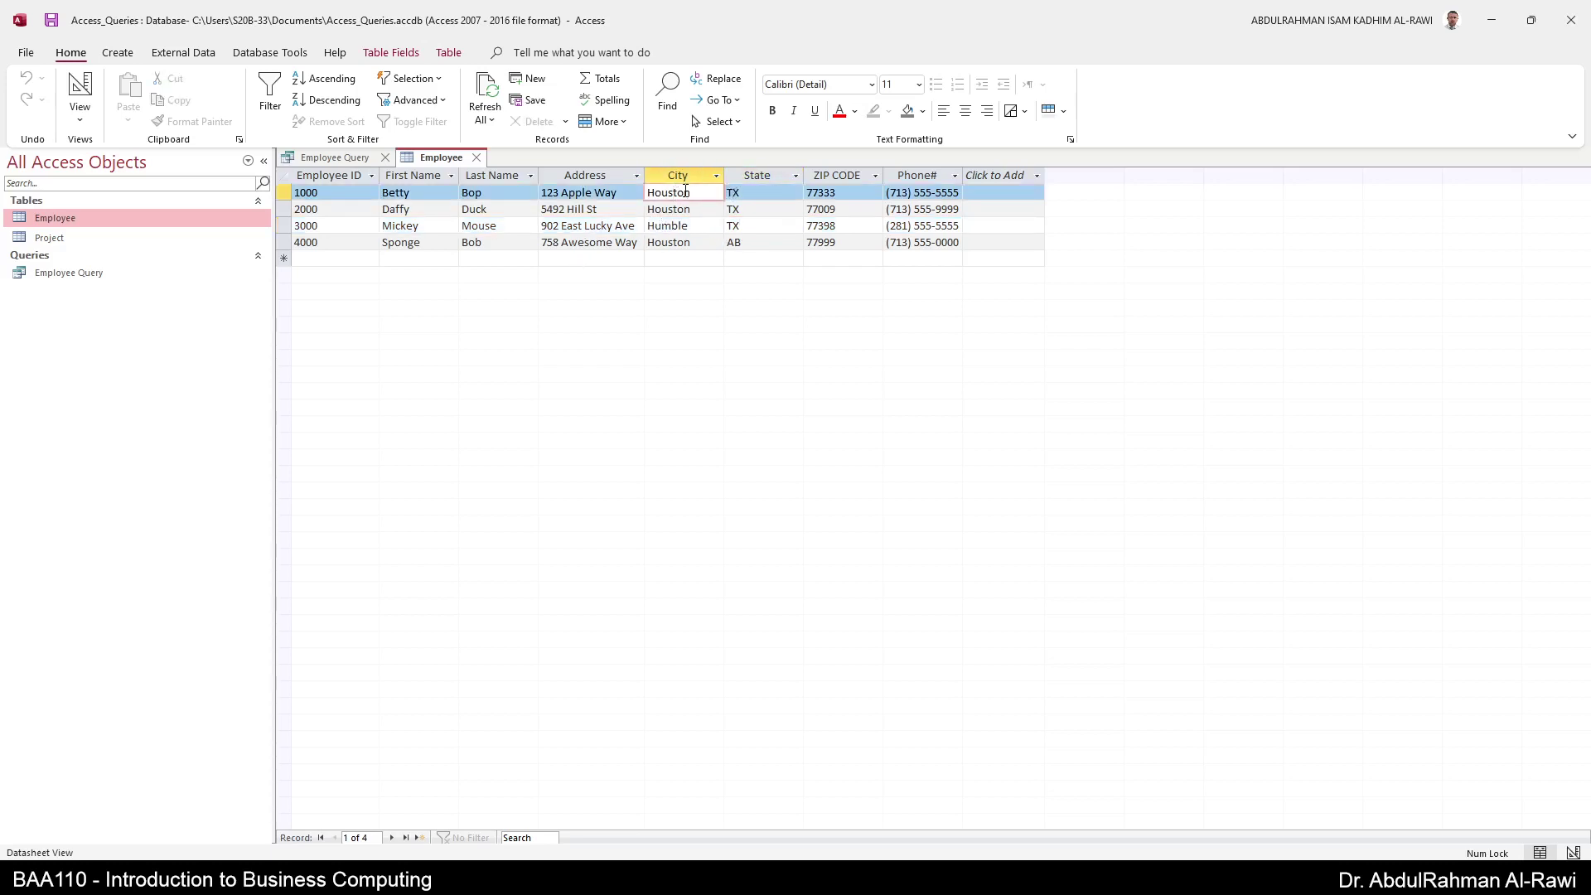
click(761, 192)
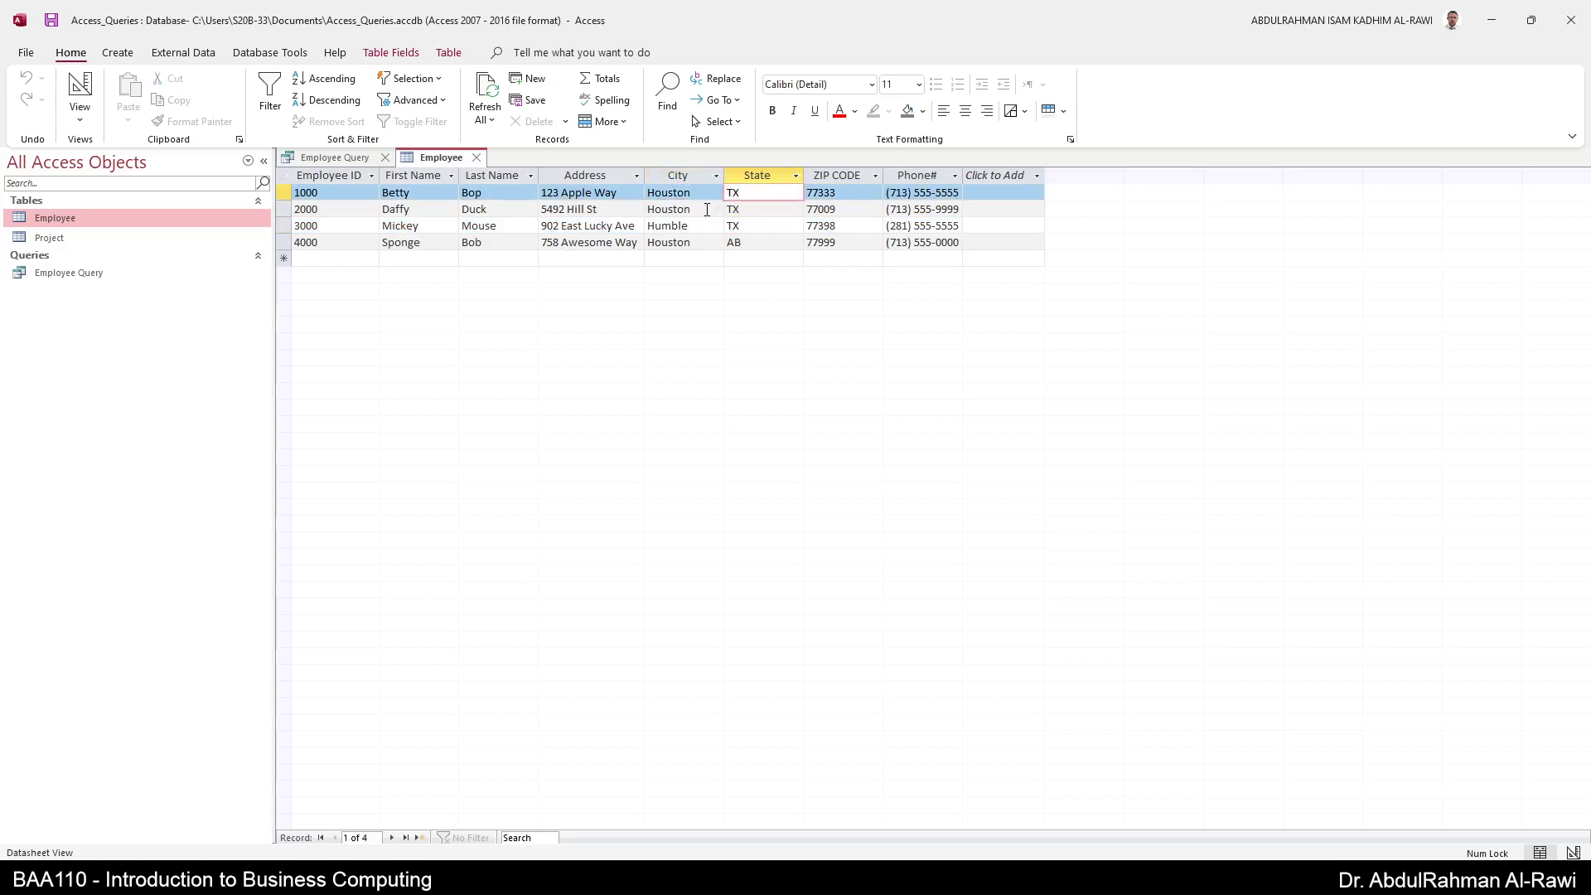
click(774, 211)
click(675, 225)
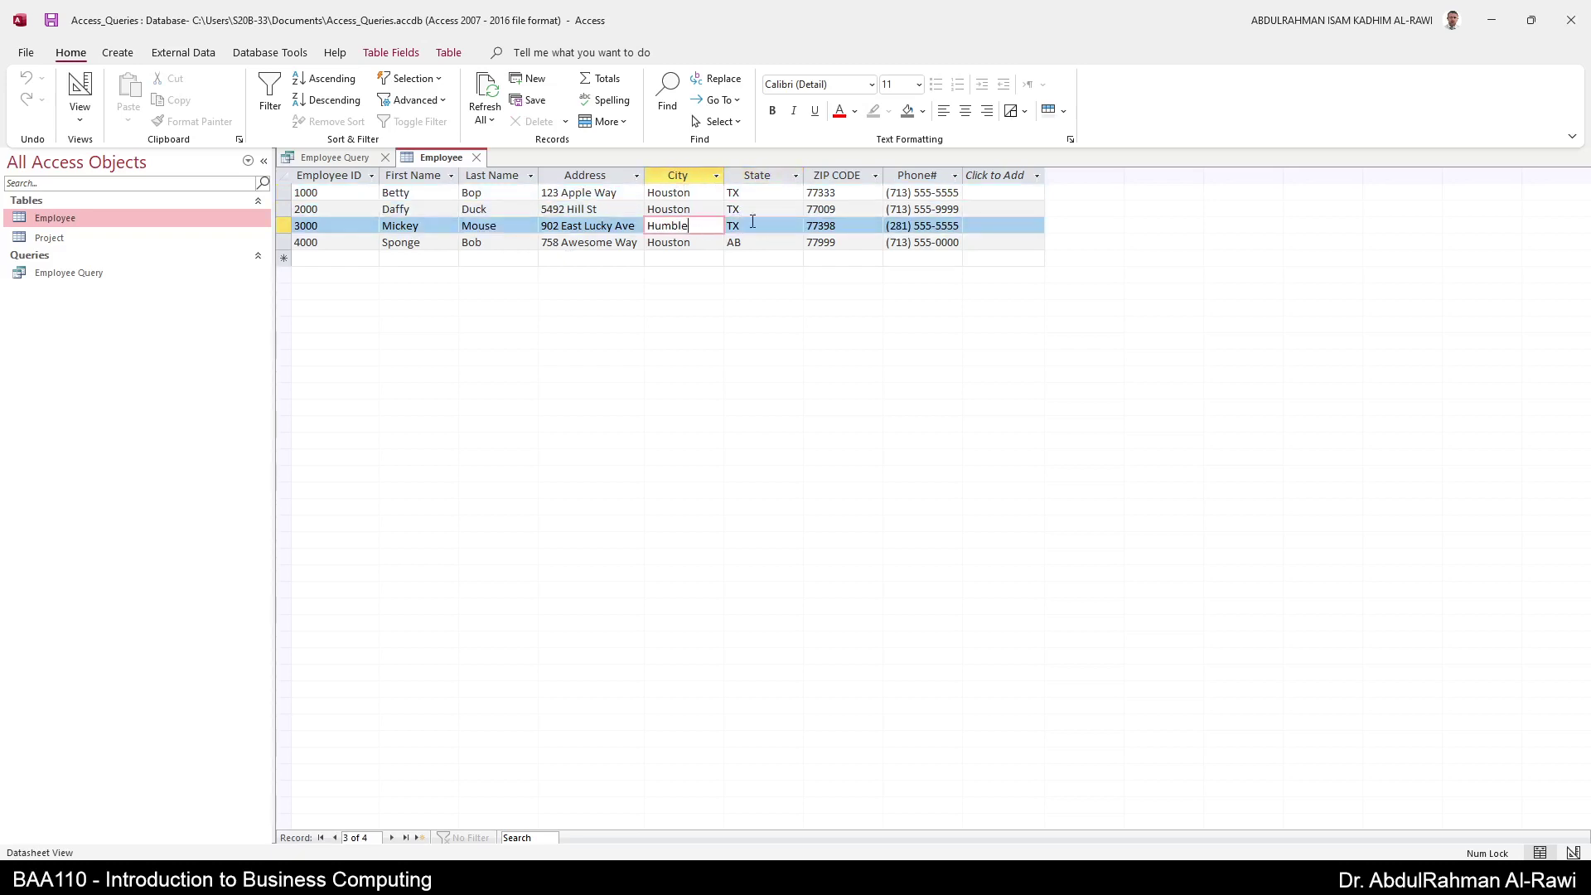
click(727, 228)
click(719, 243)
click(733, 242)
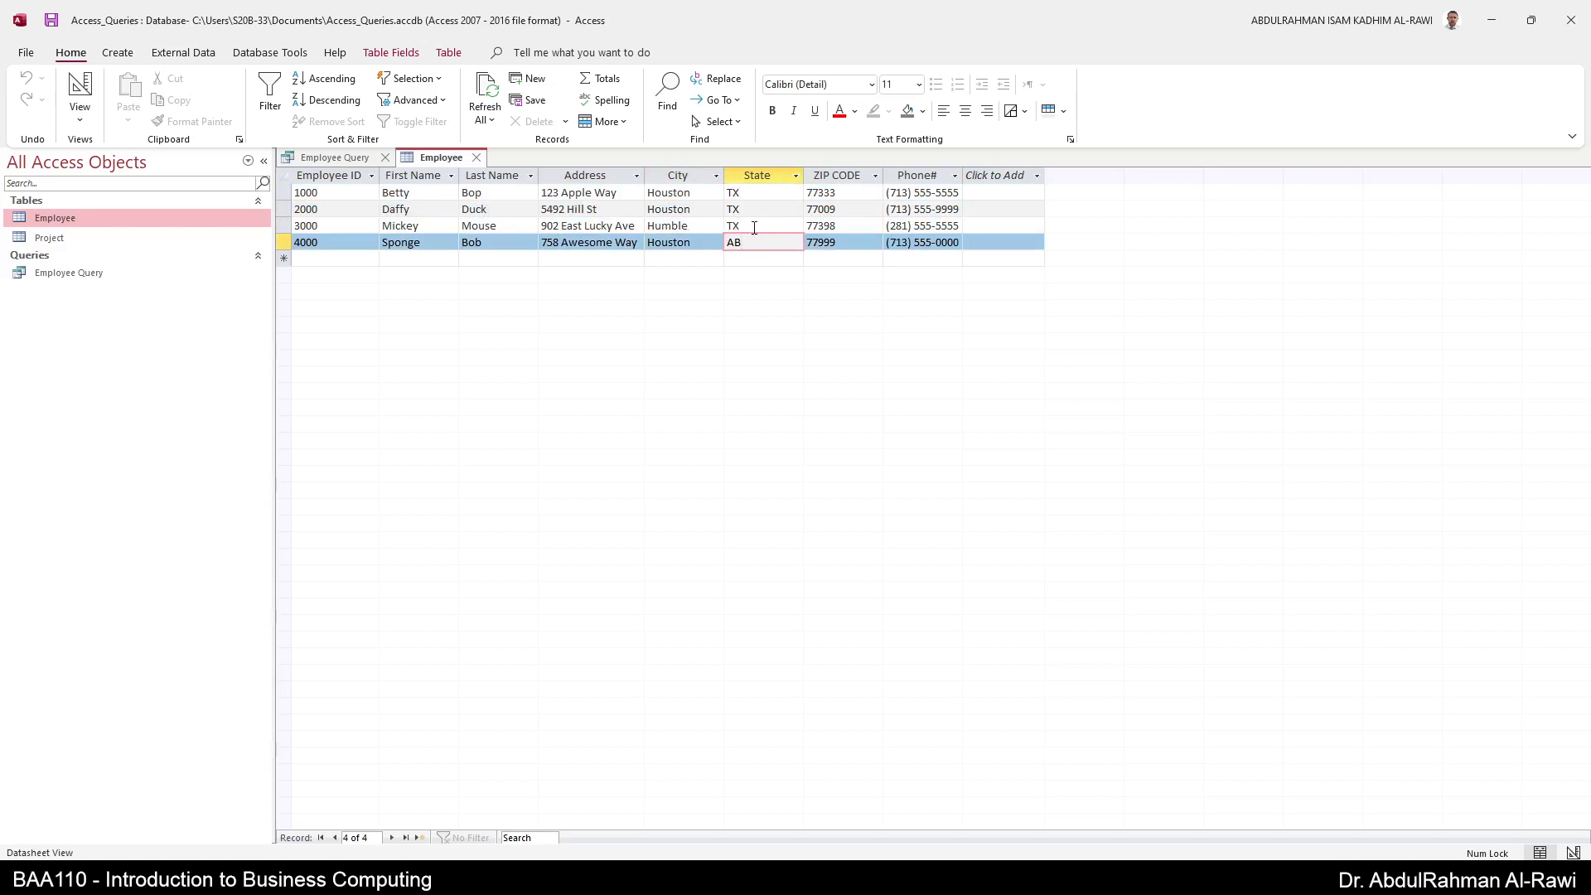
click(80, 91)
click(777, 500)
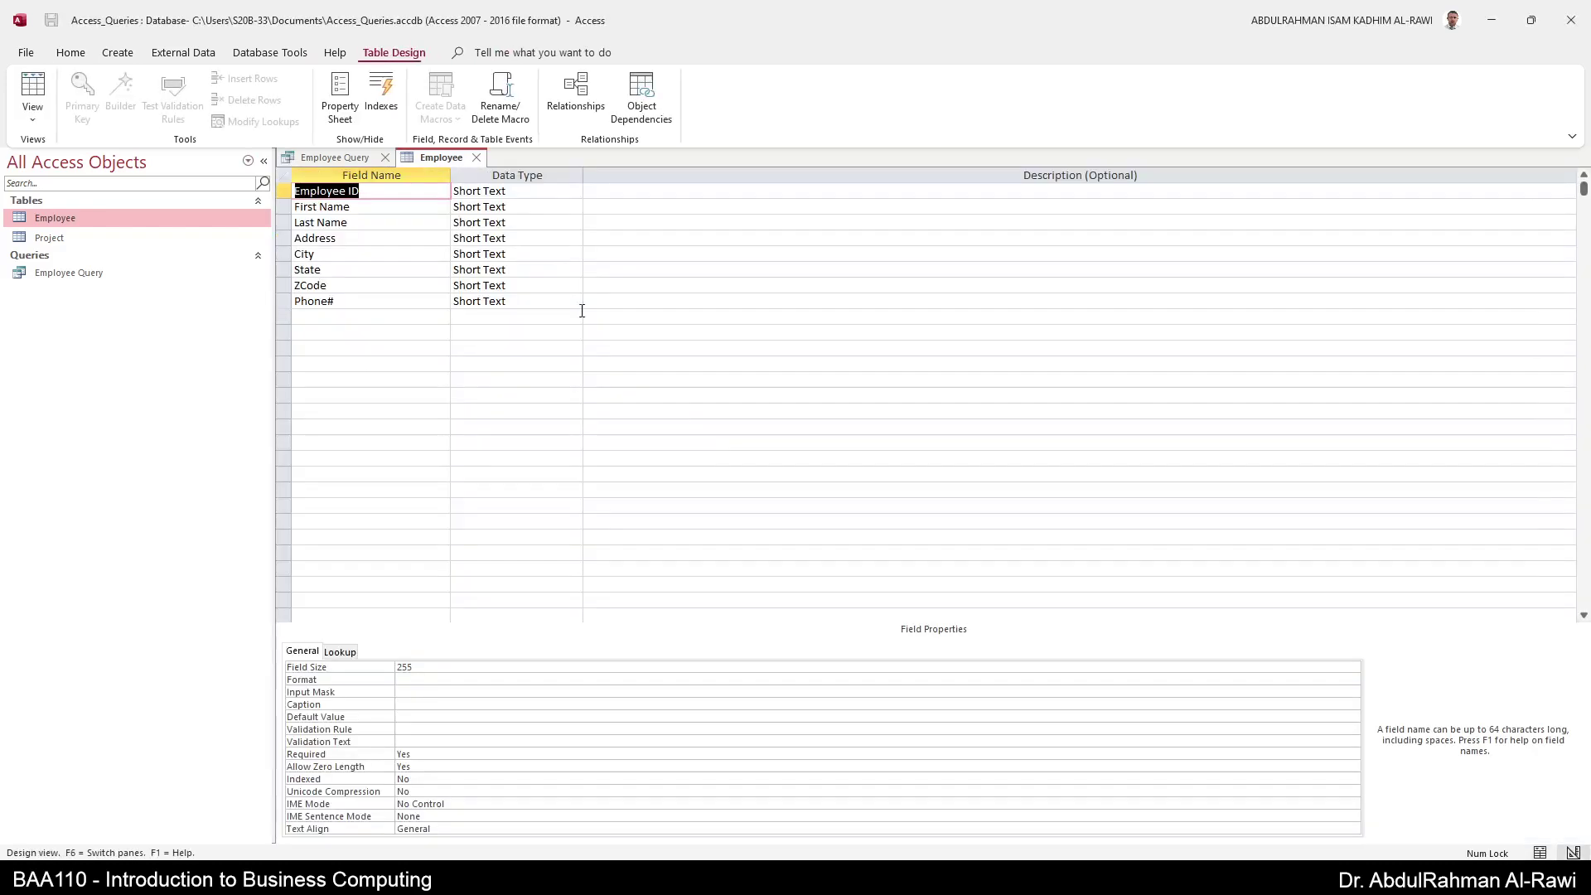
click(477, 158)
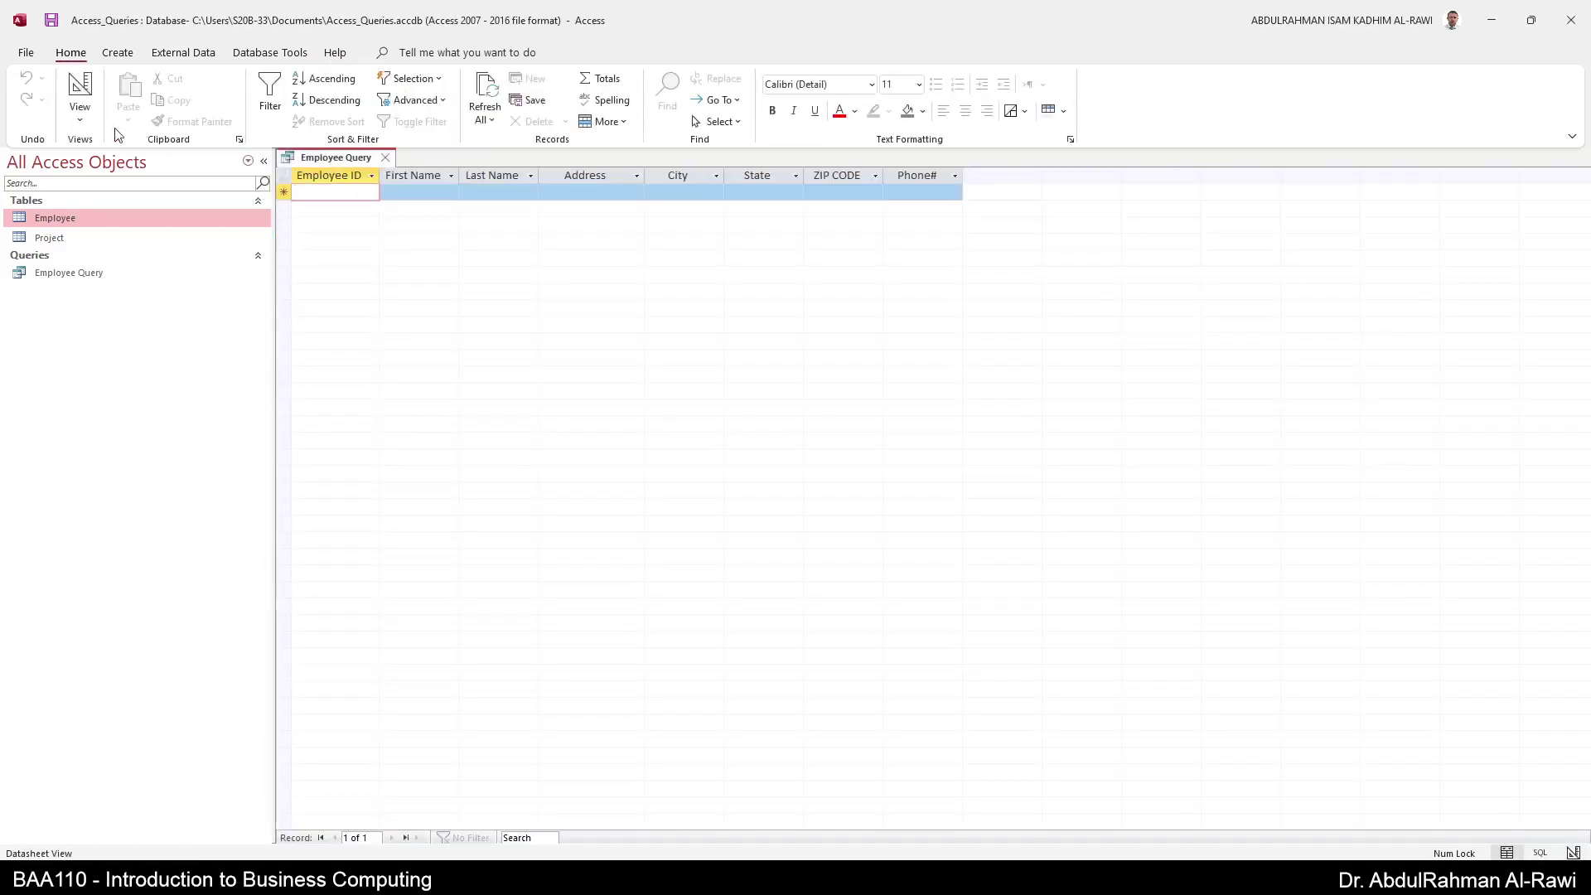
Replace the State criterion on the Criteria row with "ab" on the or row and display the query results.
click(80, 91)
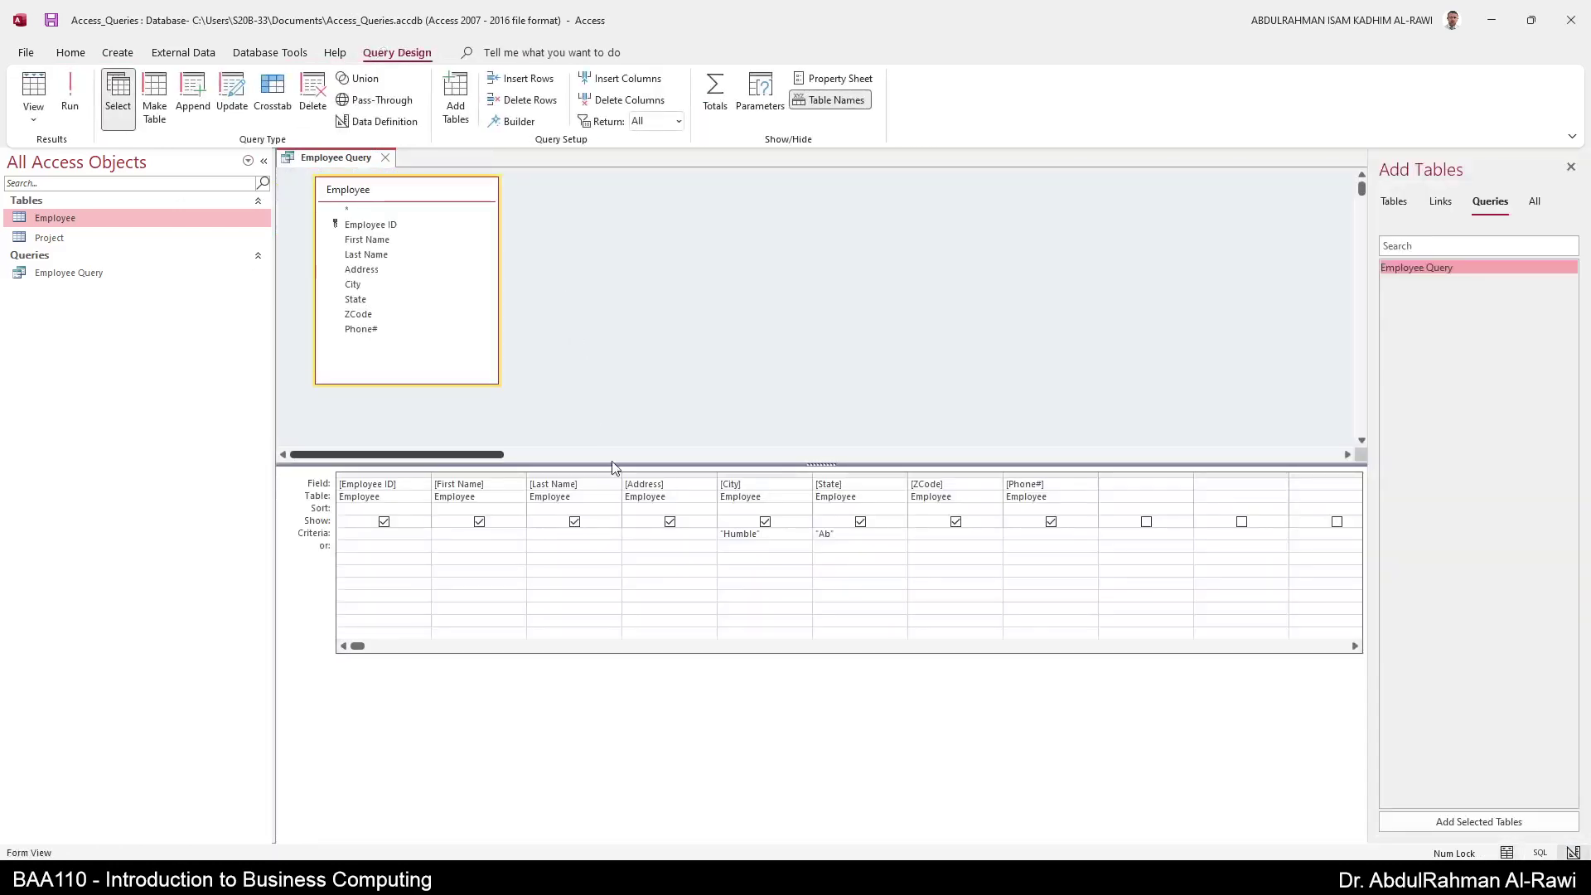
double_click(831, 533)
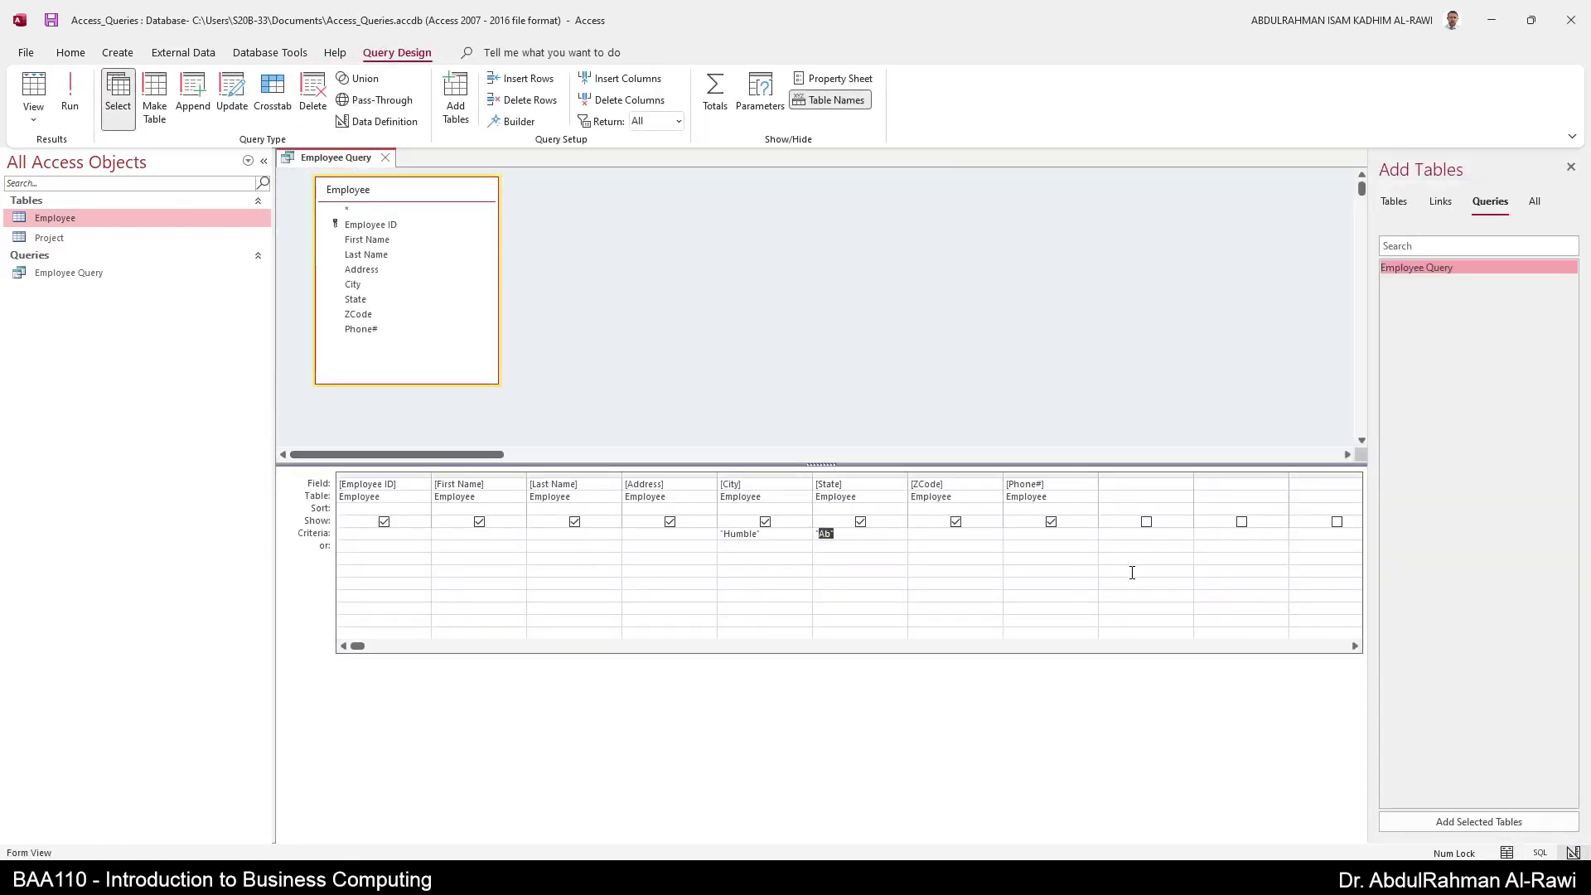
key(Delete)
key(Caps_Lock)
text(Abs()
key(BackSpace)
key(BackSpace)
key(BackSpace)
key(Caps_Lock)
text("ab)
key(Tab)
text(")
click(71, 97)
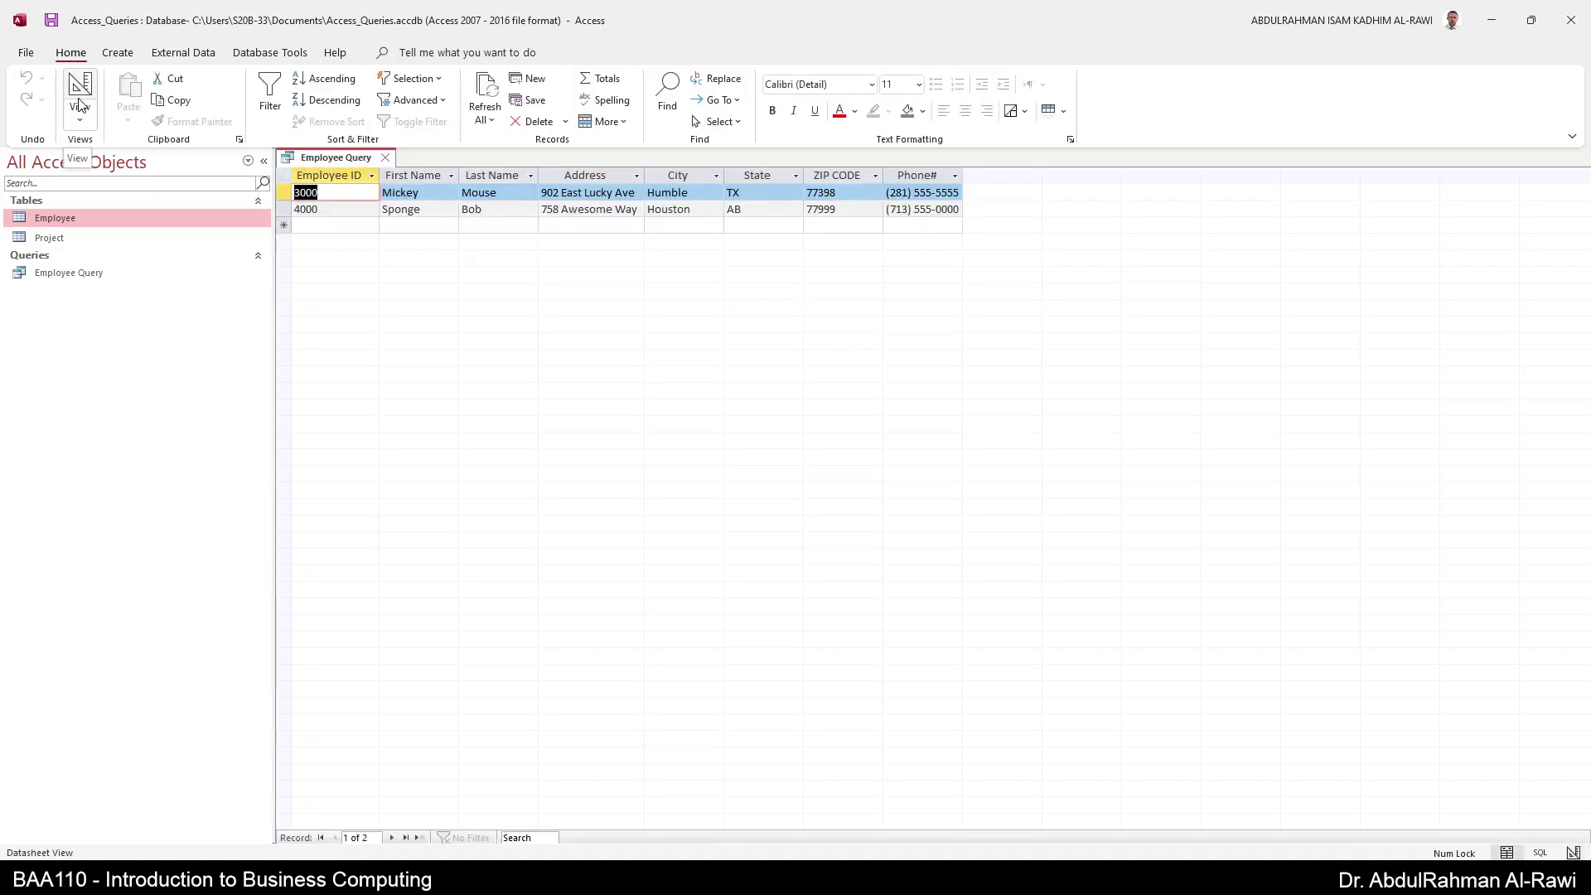
Check the City and State values of the returned records against the either-or criteria.
click(666, 196)
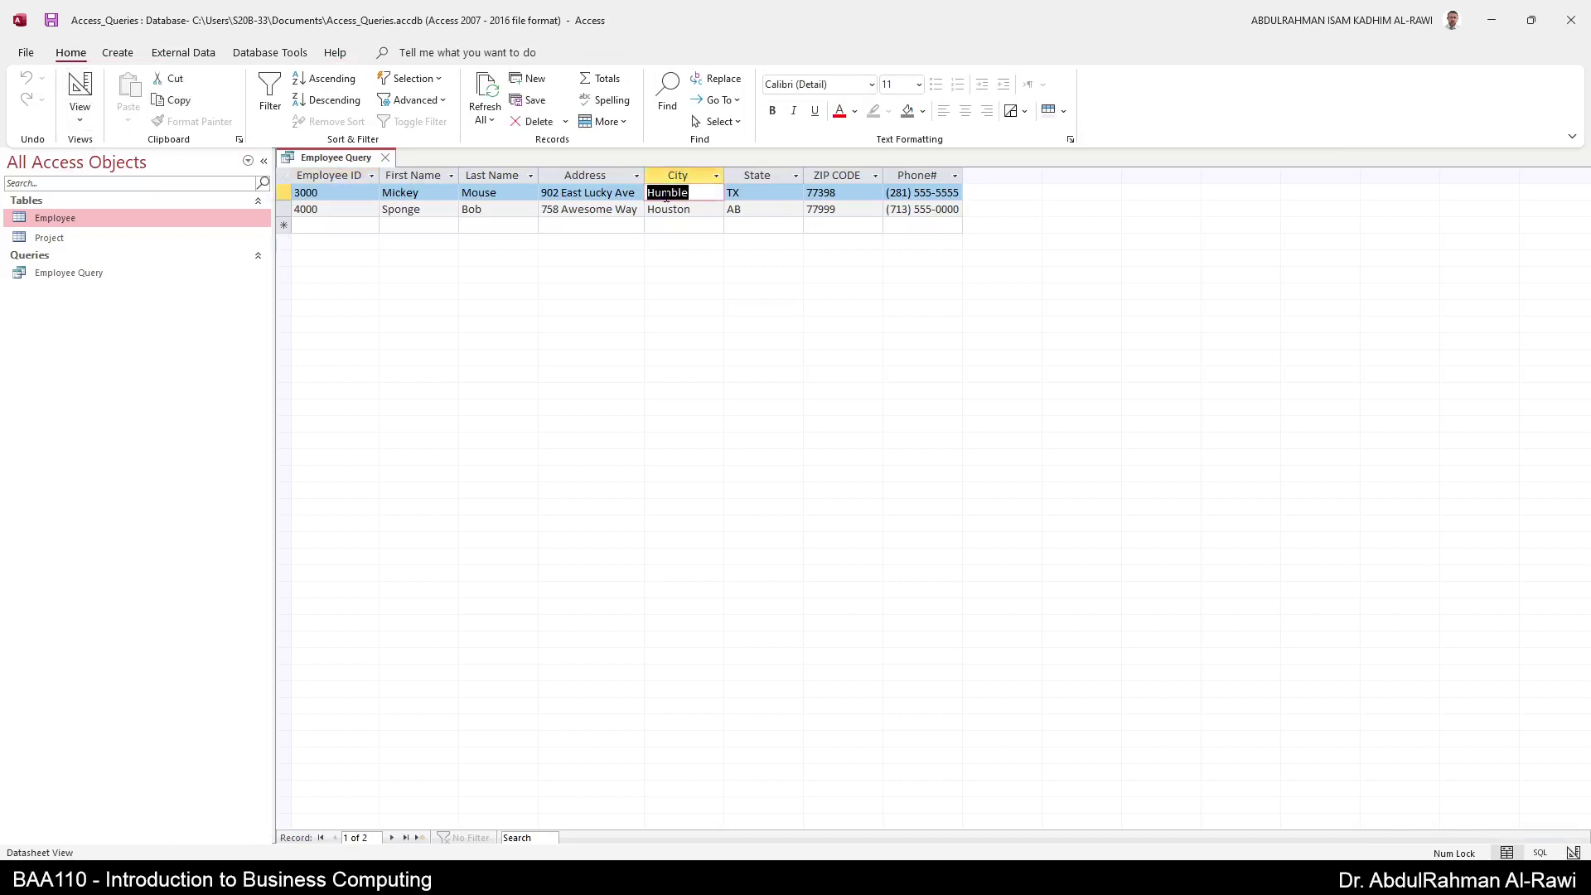
click(728, 212)
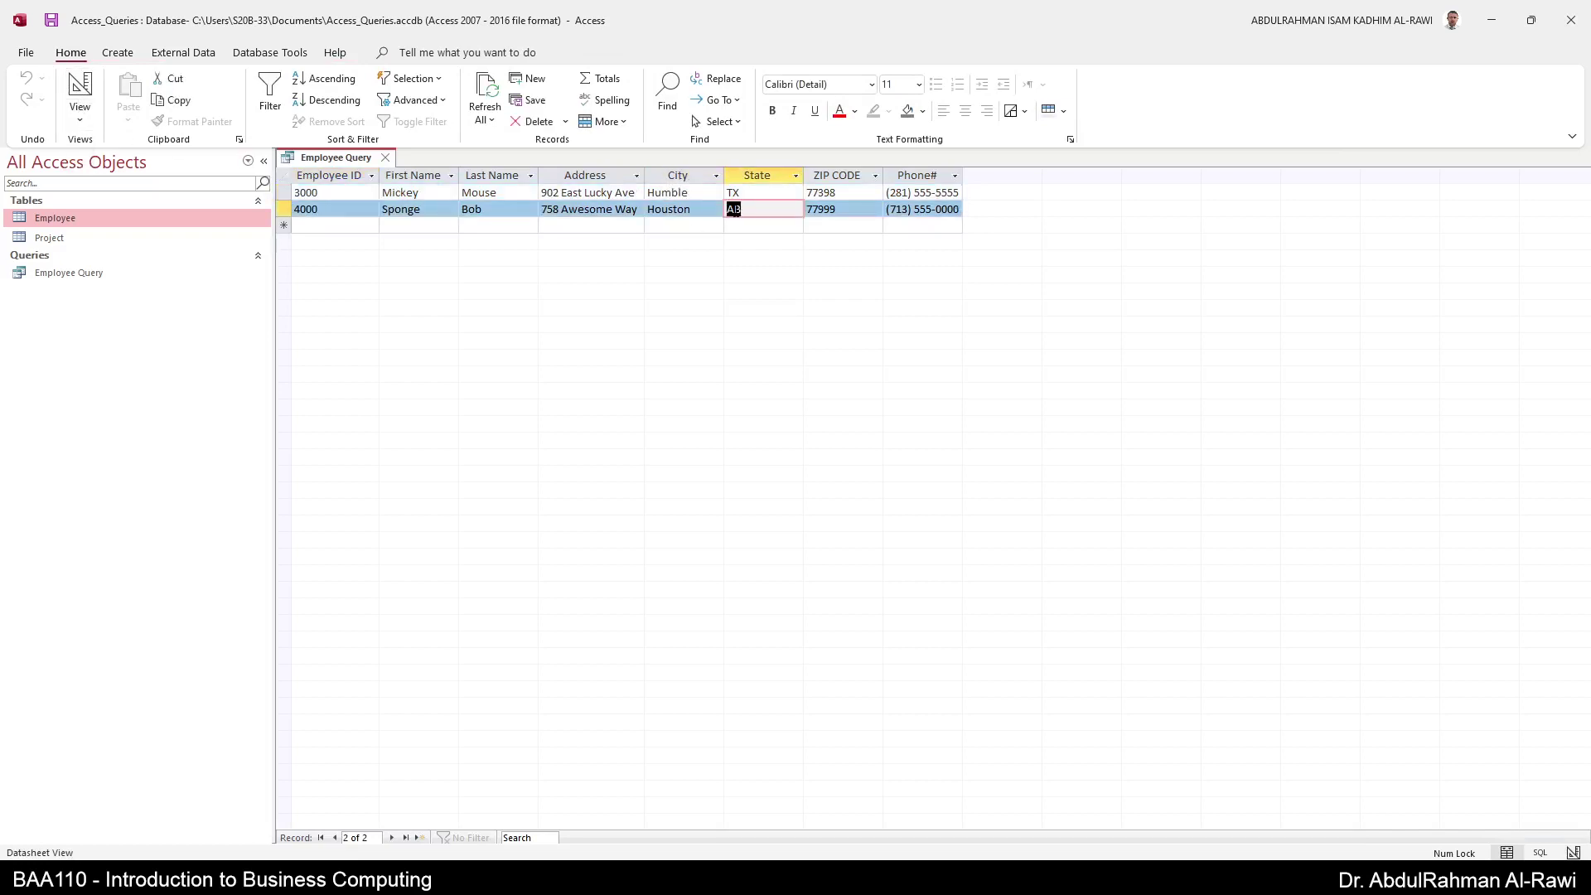
click(678, 196)
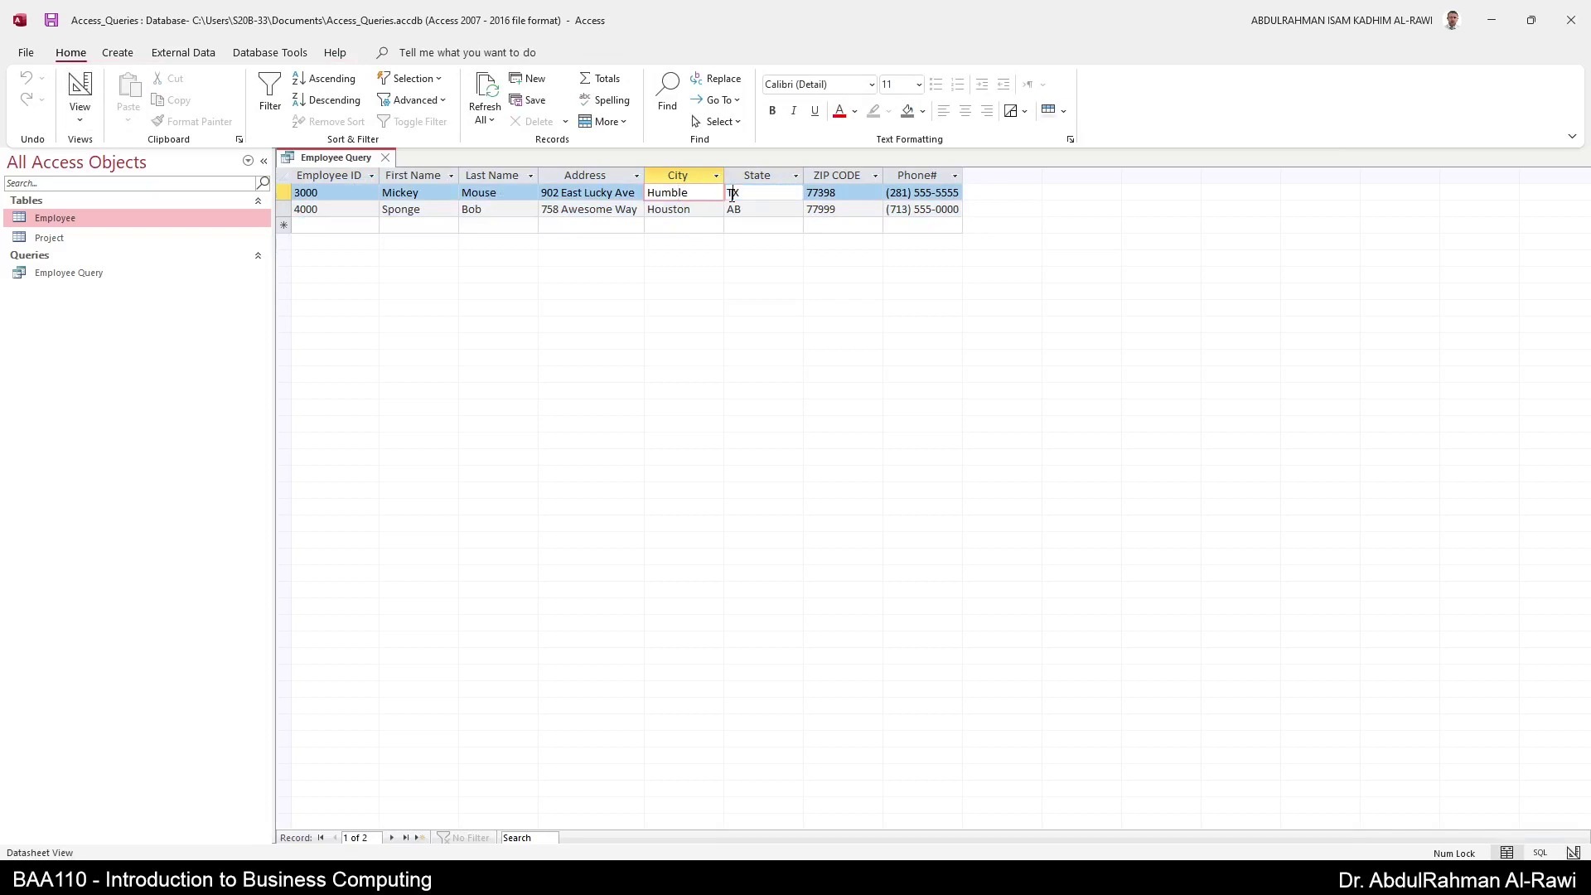
click(677, 208)
double_click(732, 208)
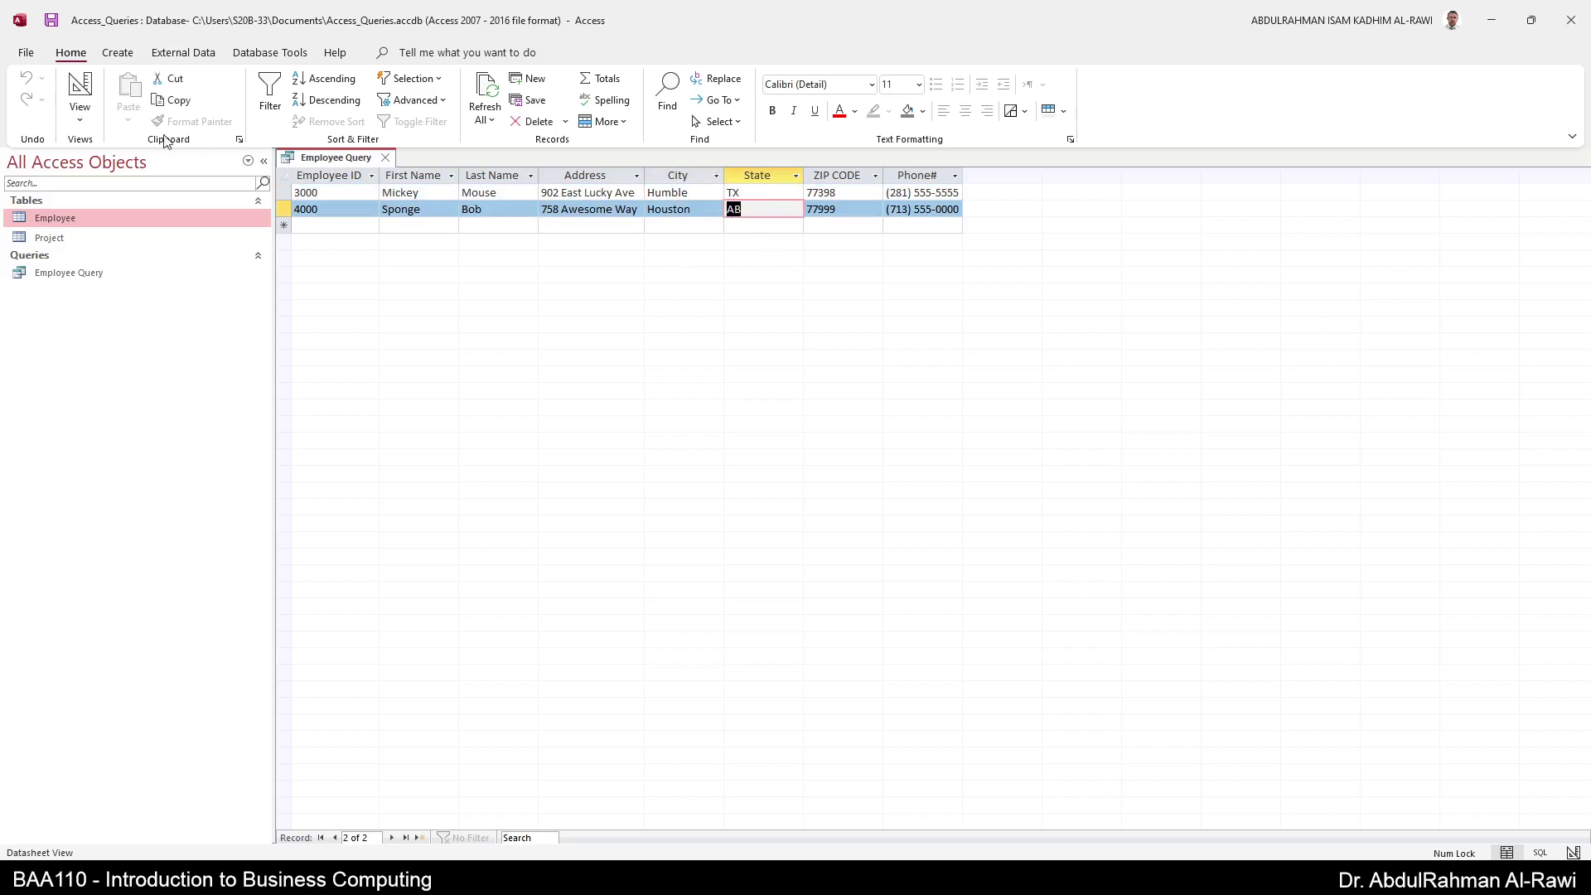
Hide the Employee ID, Address, ZCode and Phone# fields from the query output and display the results.
click(80, 100)
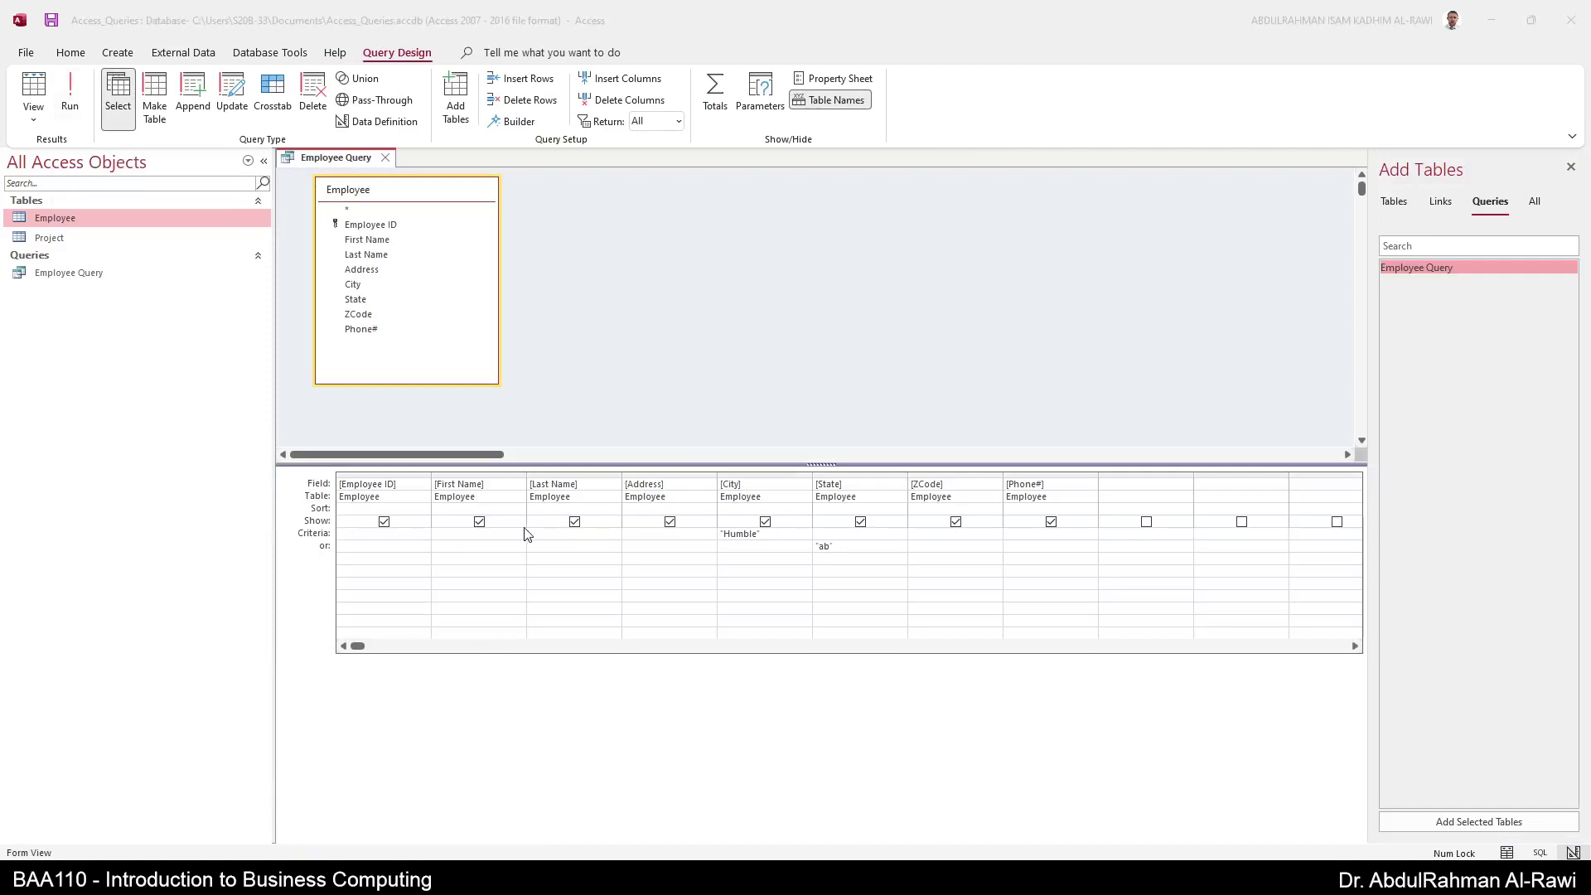
click(384, 521)
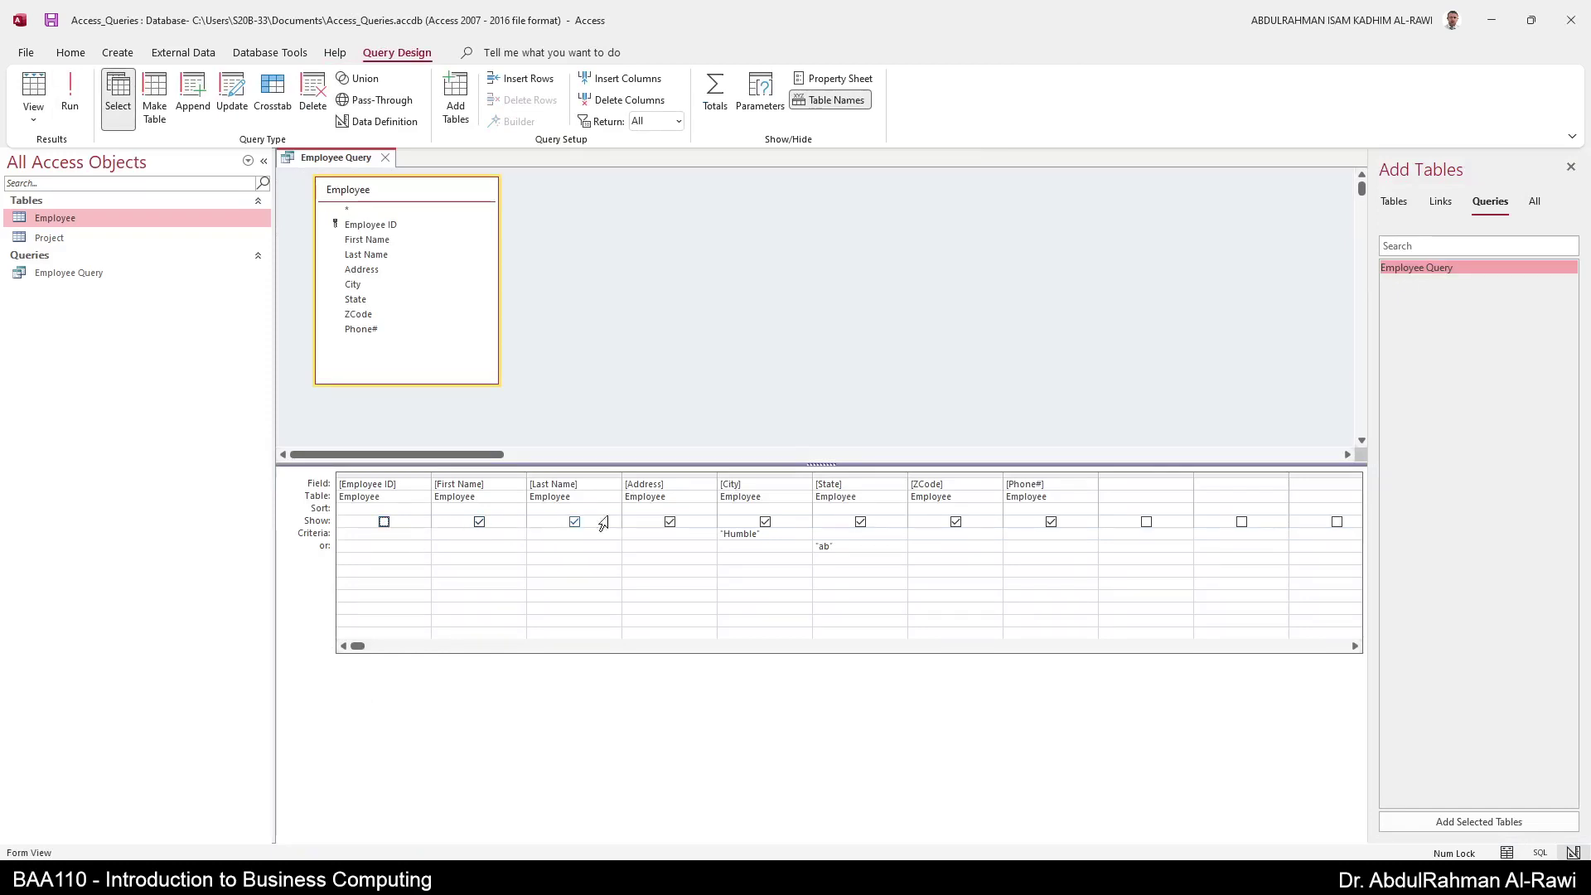
click(669, 522)
click(955, 522)
click(1048, 533)
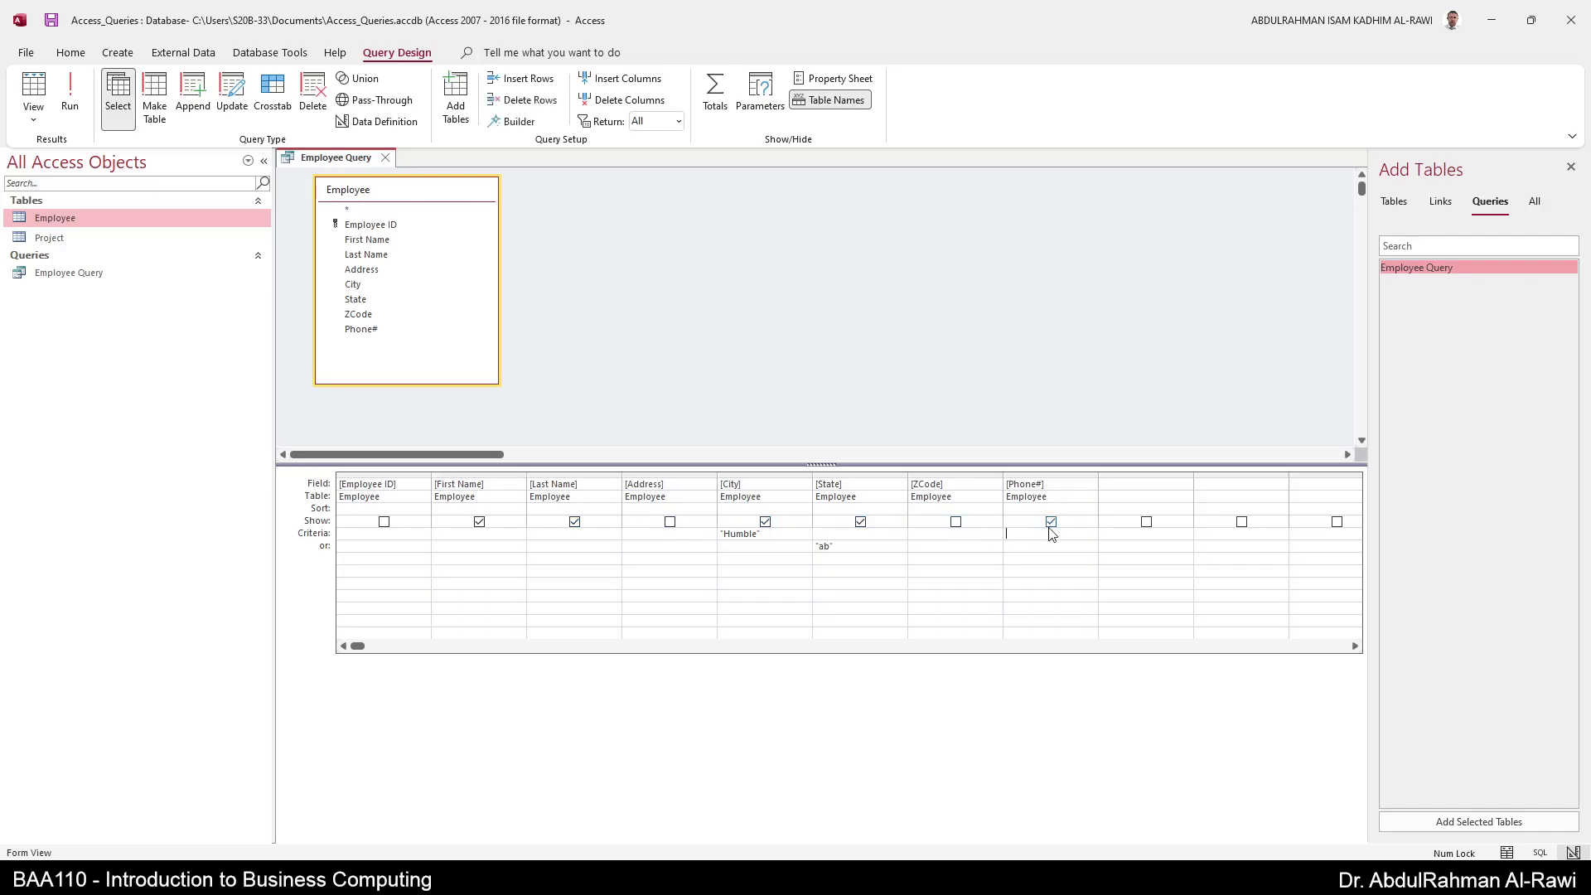
click(1051, 522)
click(75, 98)
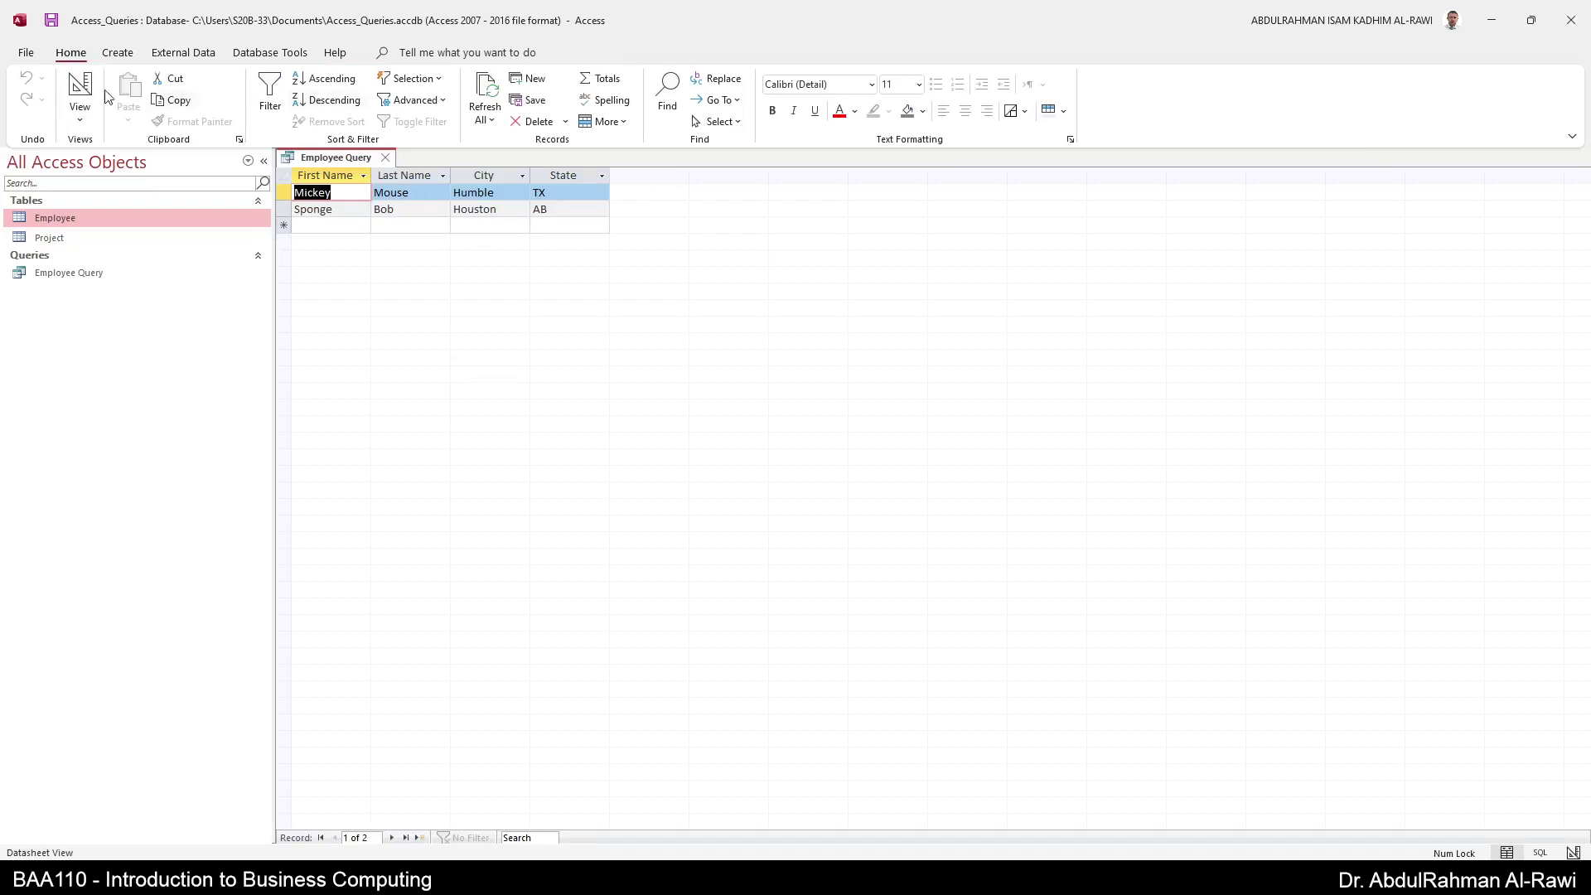
Hide the City and State fields from the query output while keeping their criteria, and display the results.
click(80, 90)
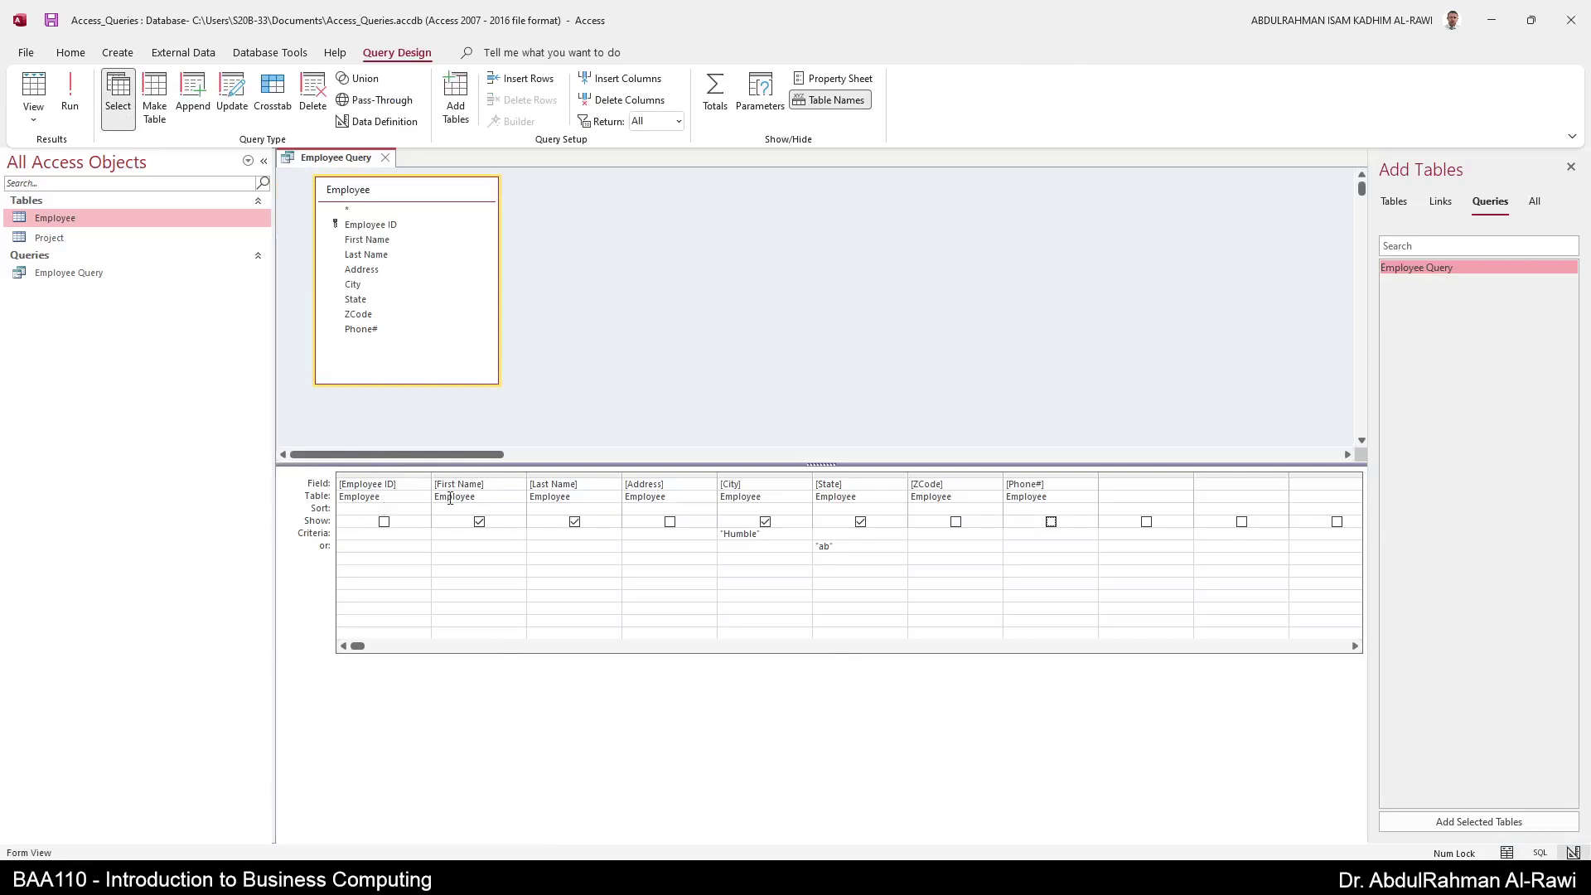
click(764, 521)
click(859, 522)
click(783, 533)
click(71, 92)
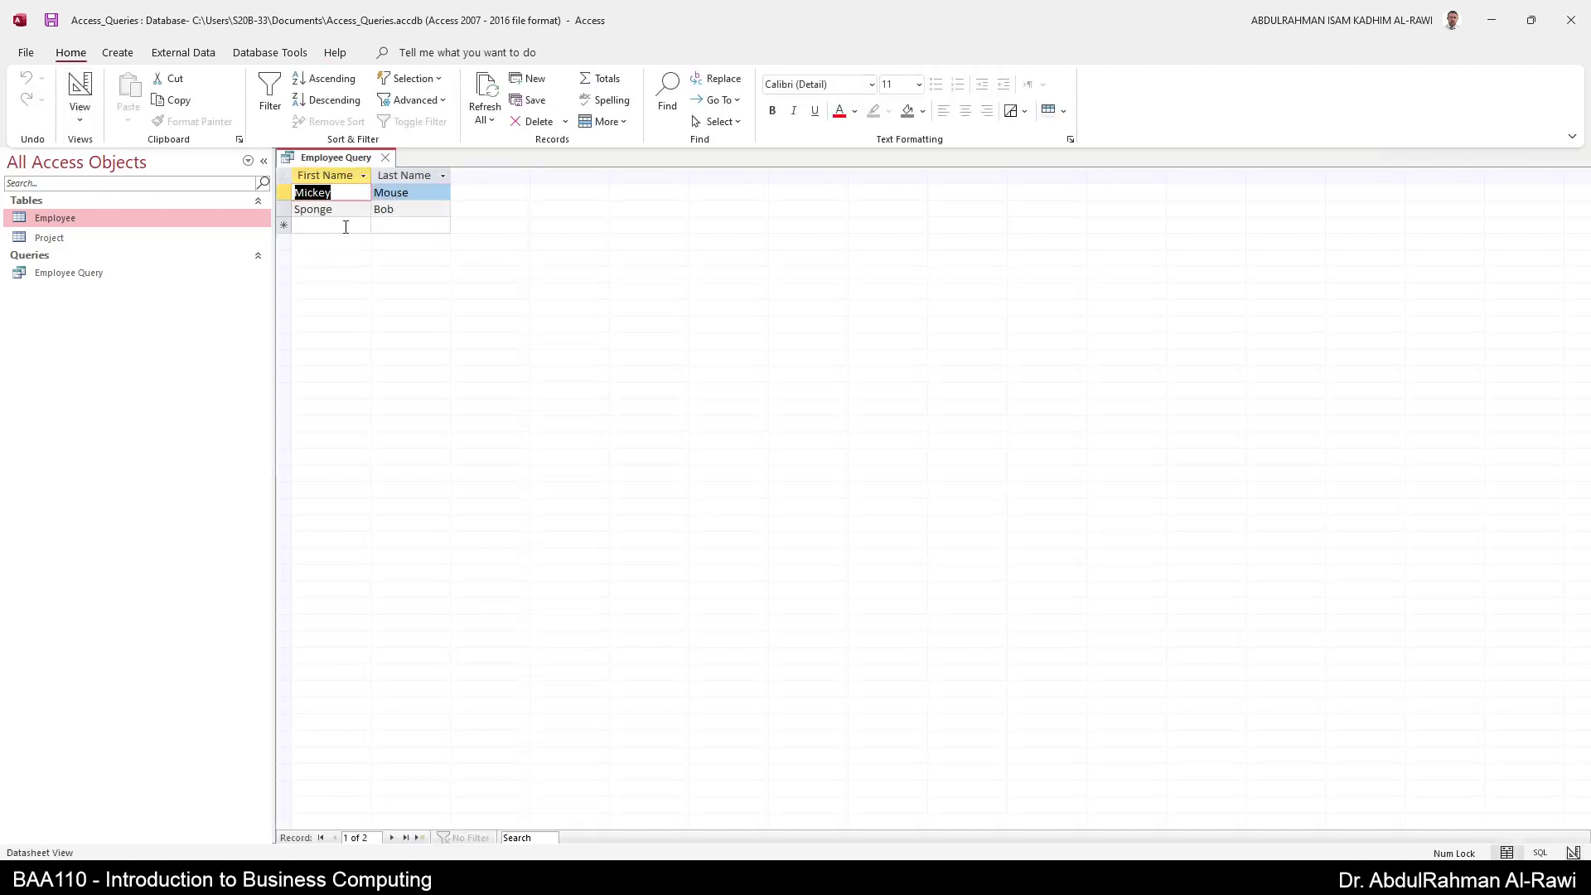
Remove the Employee ID, Address, ZCode and Phone# fields from the query design and display the results.
click(80, 91)
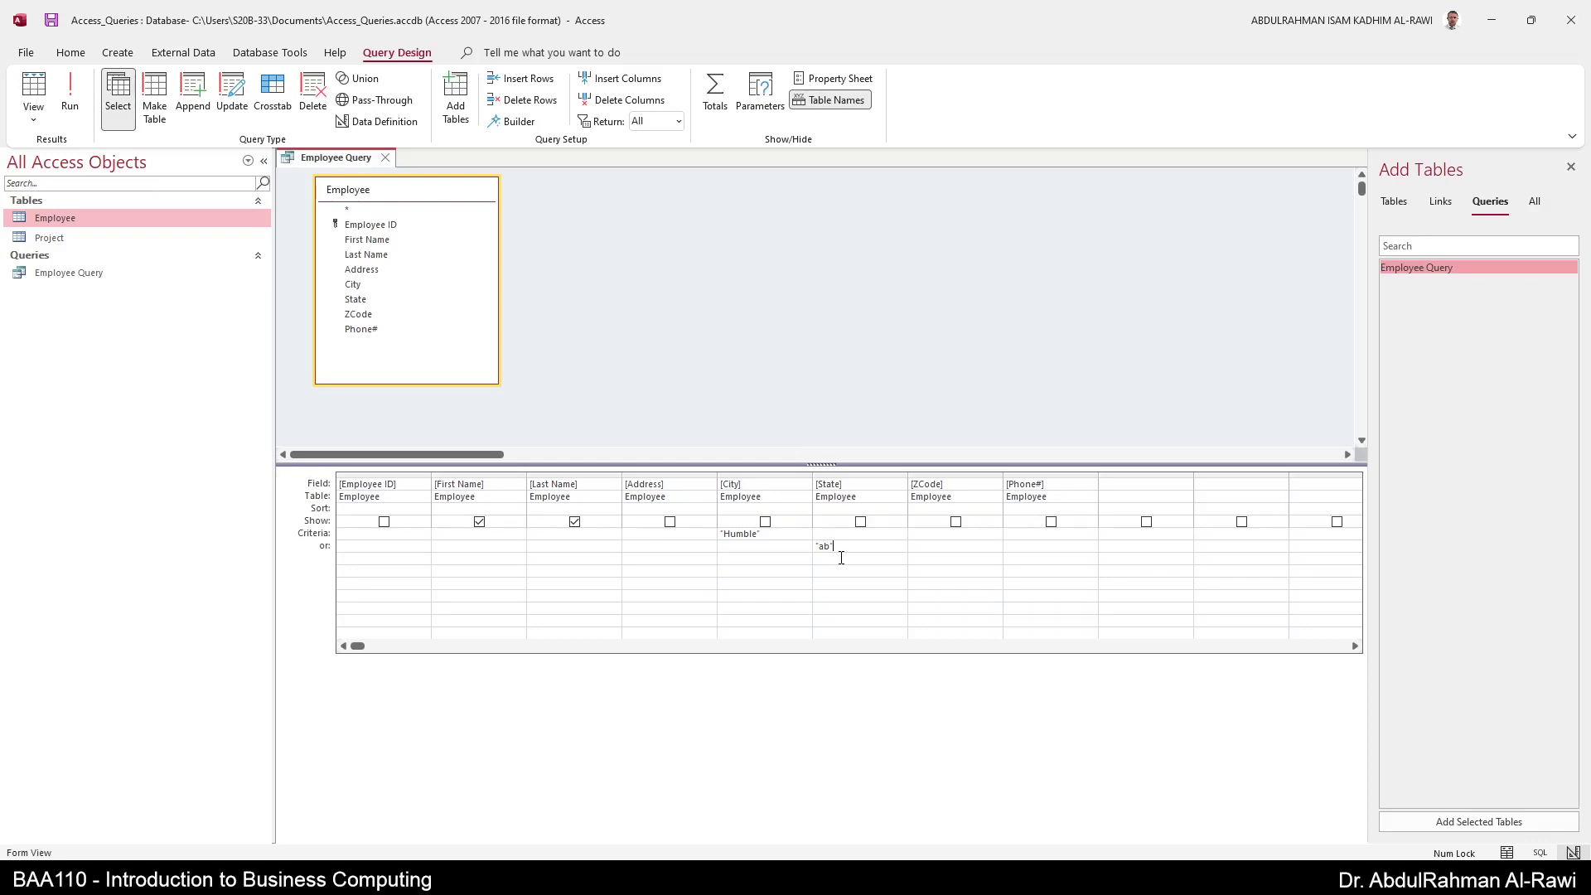
click(406, 476)
key(Delete)
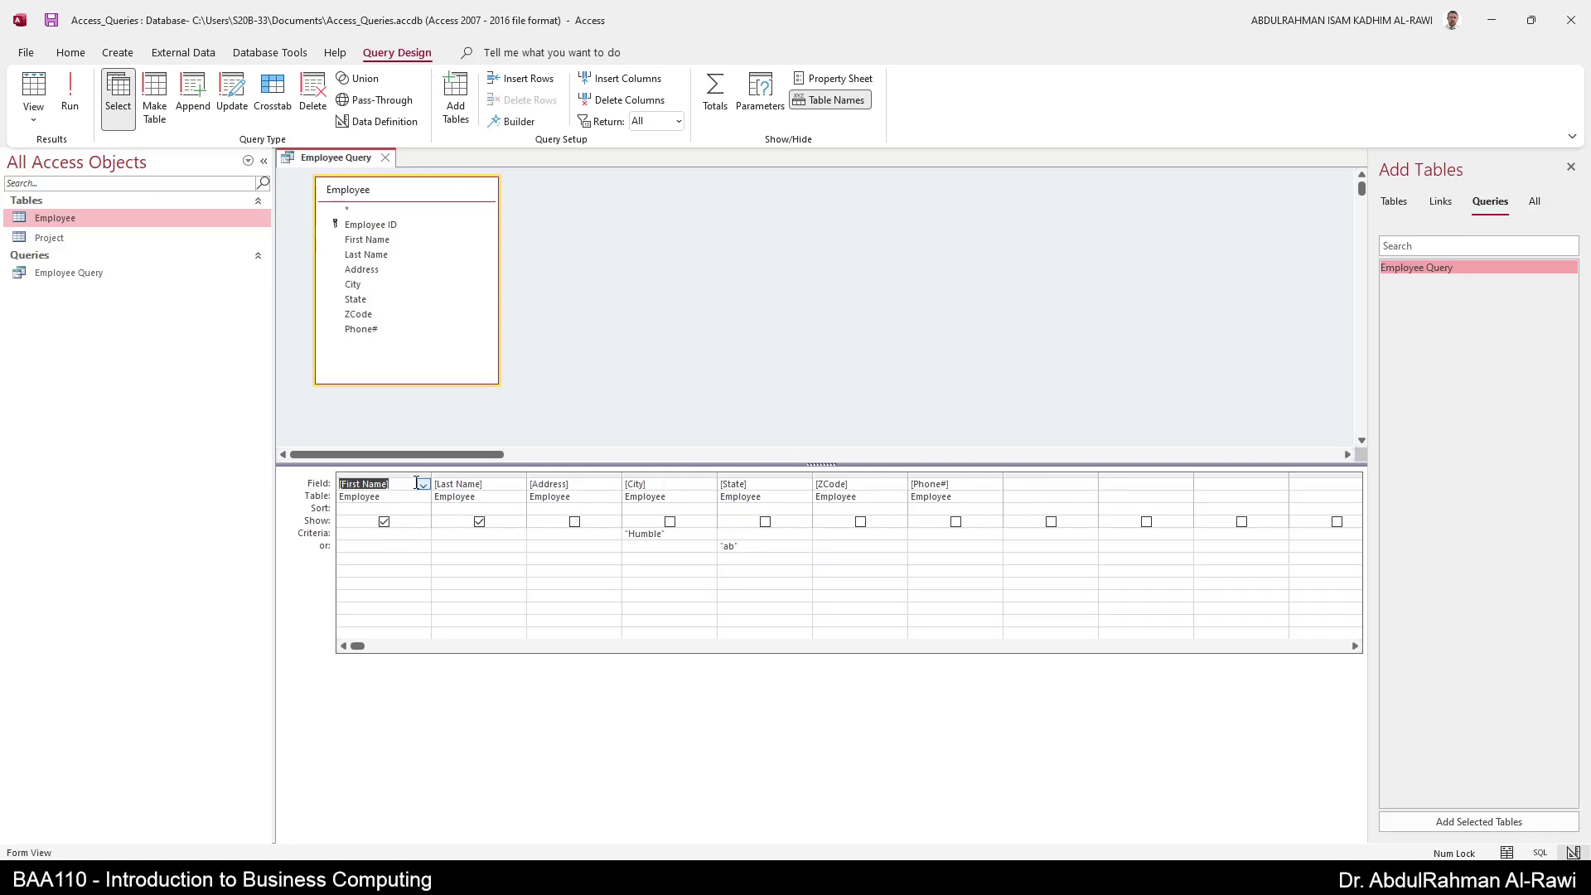
click(570, 475)
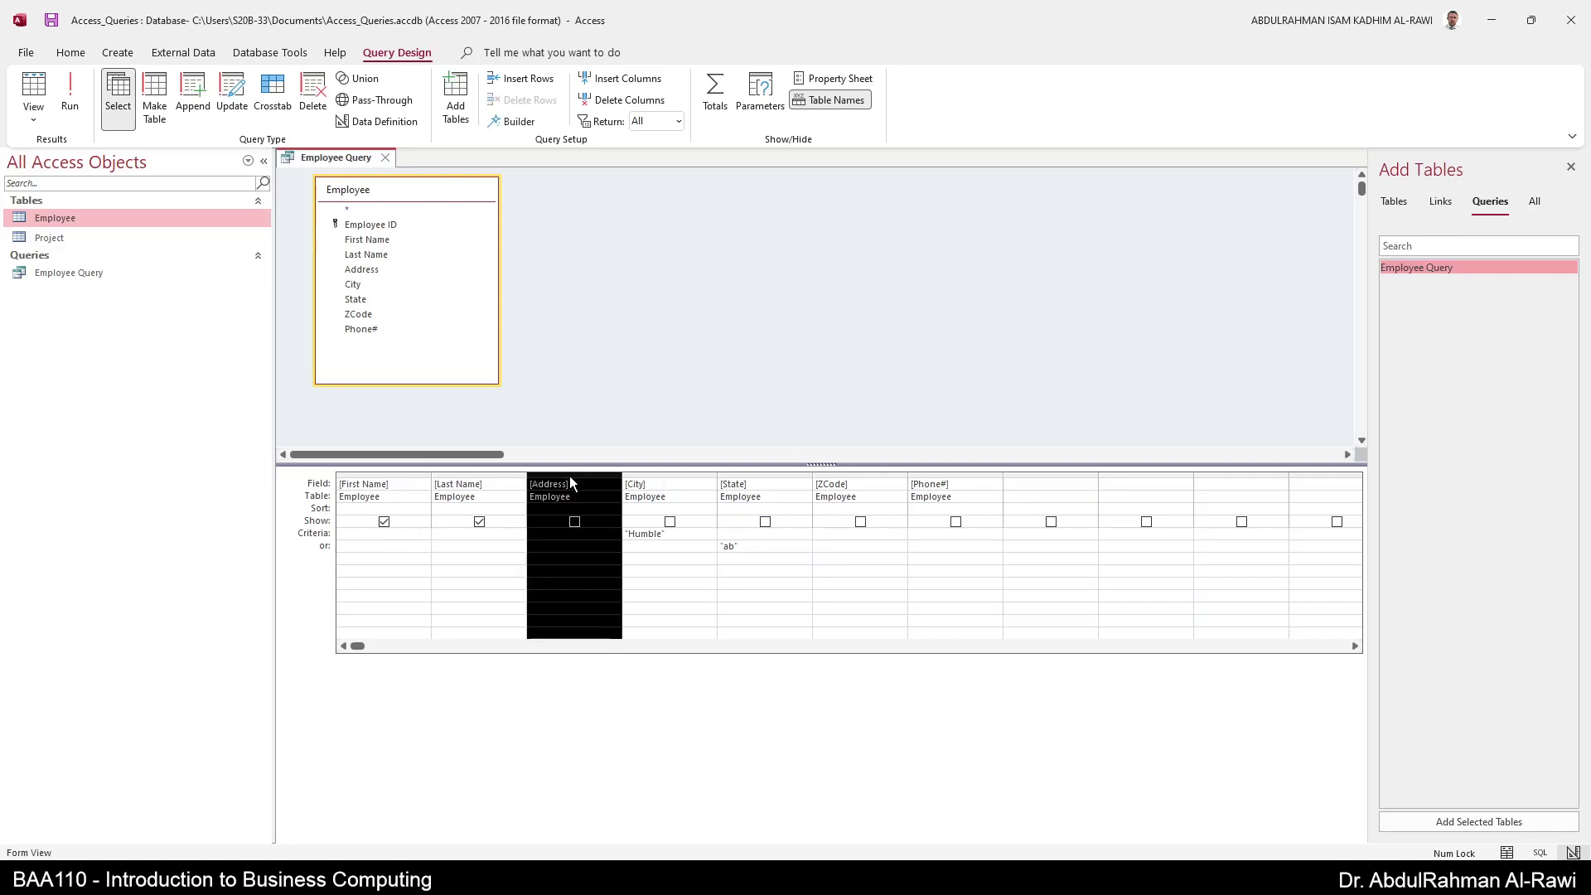
key(Delete)
click(753, 472)
key(Delete)
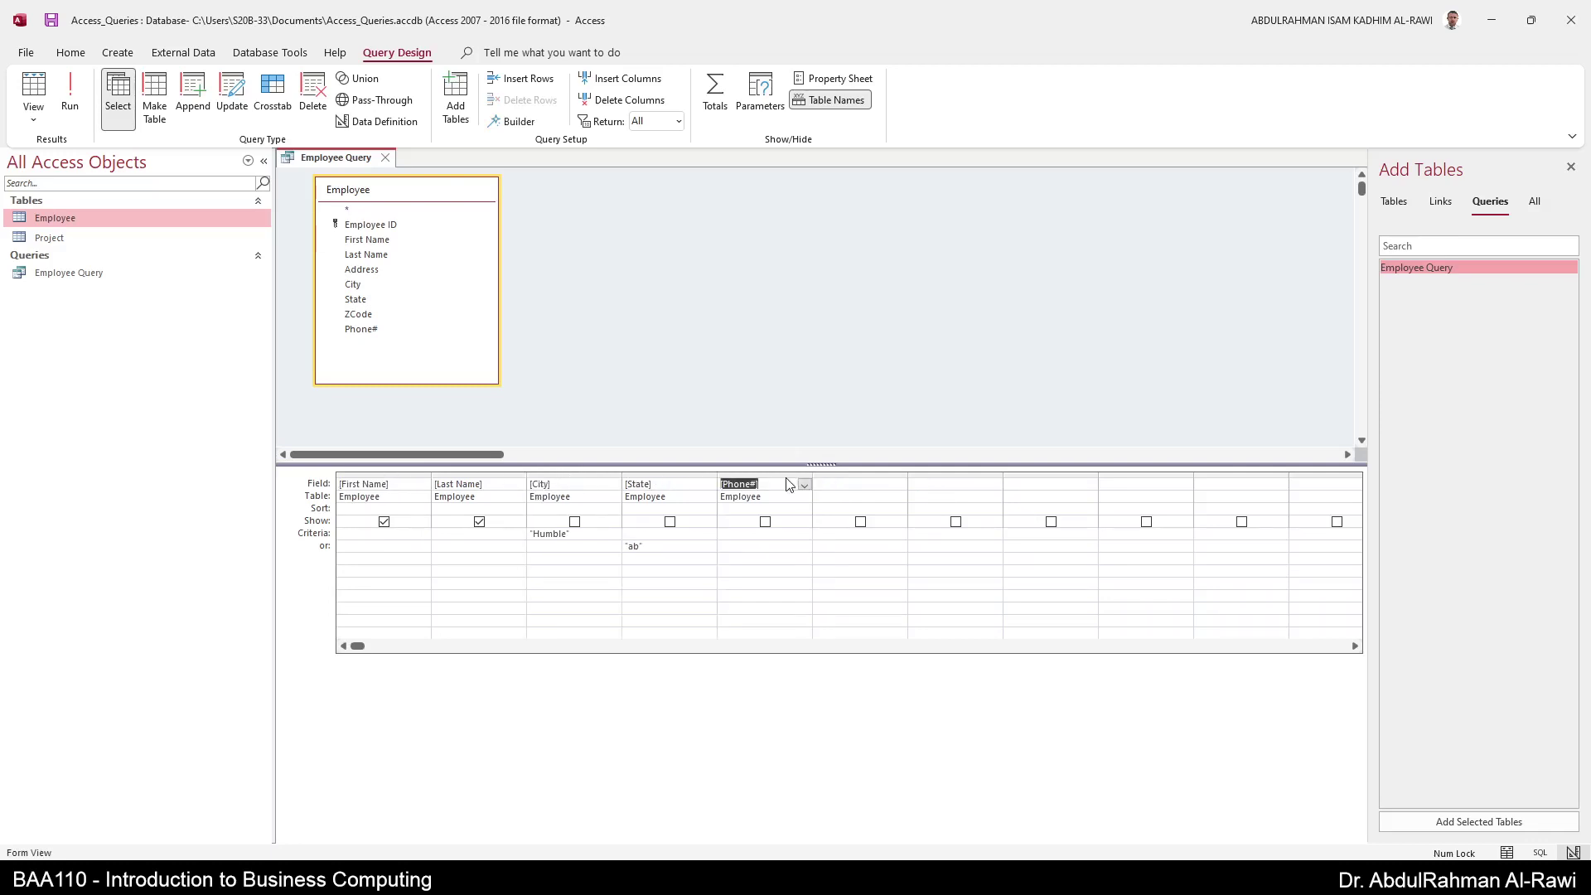
click(753, 472)
key(Delete)
click(70, 91)
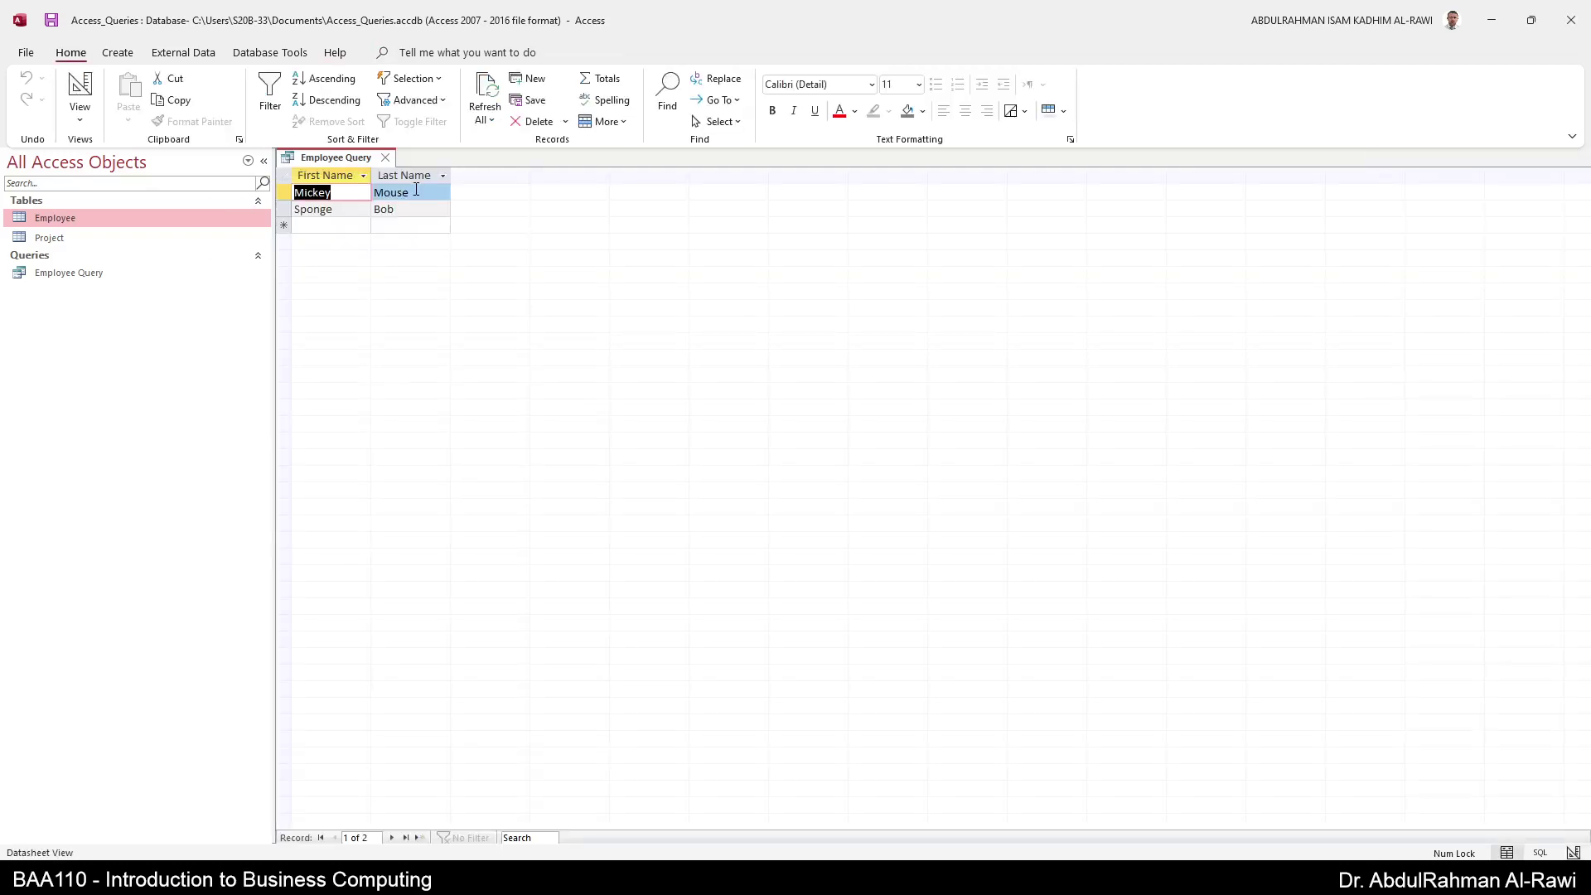
Return to the query design and add Phone# before First Name and ZCode after State from the Employee table.
click(90, 98)
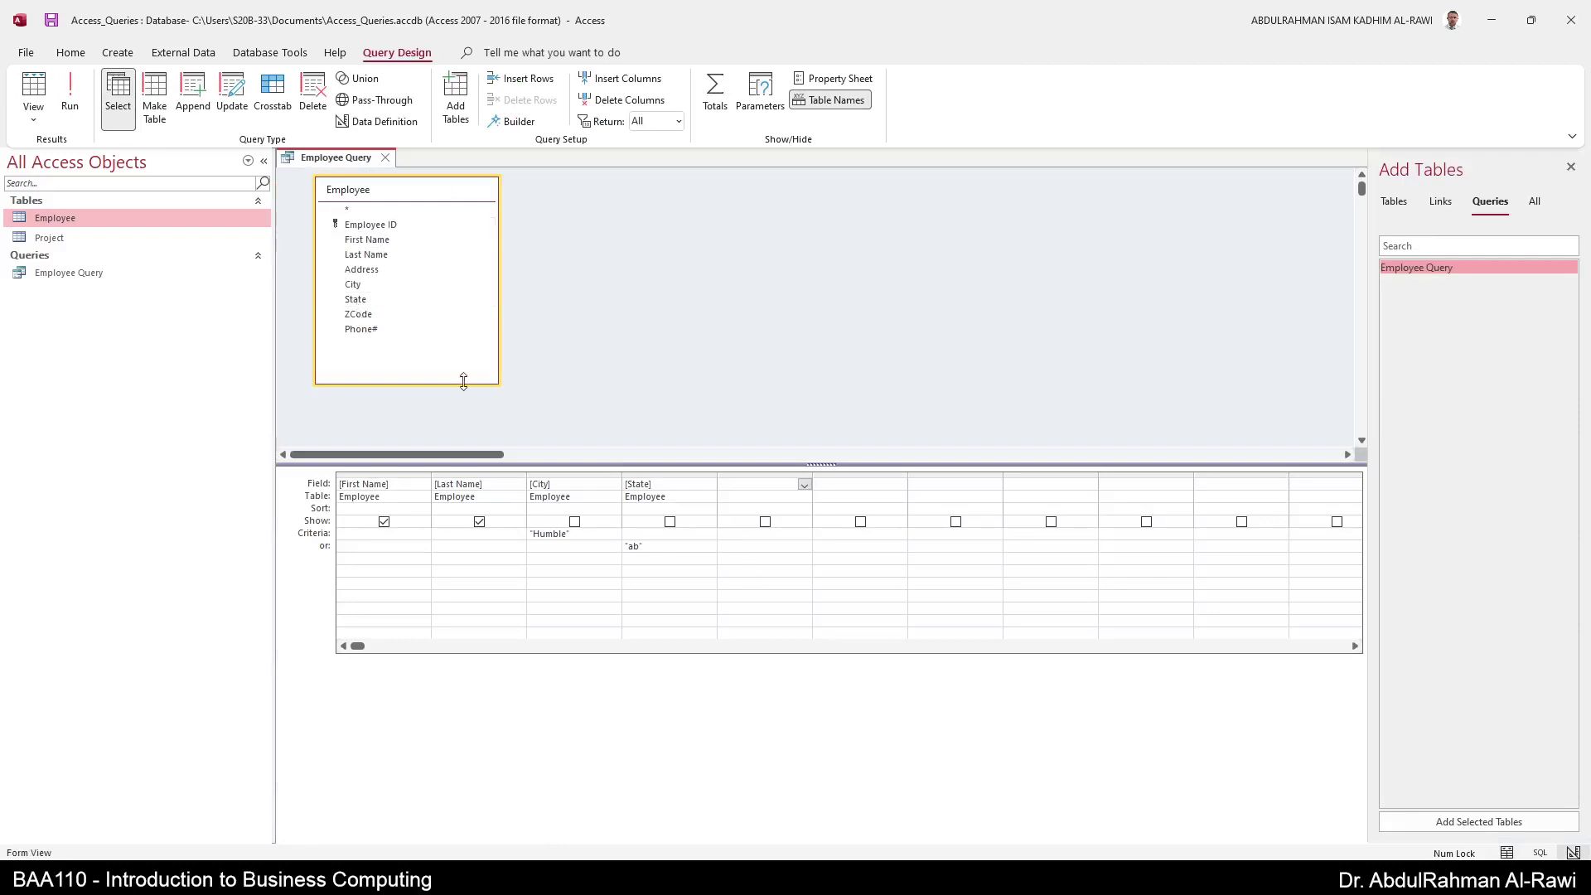
click(373, 330)
drag(369, 481, 368, 483)
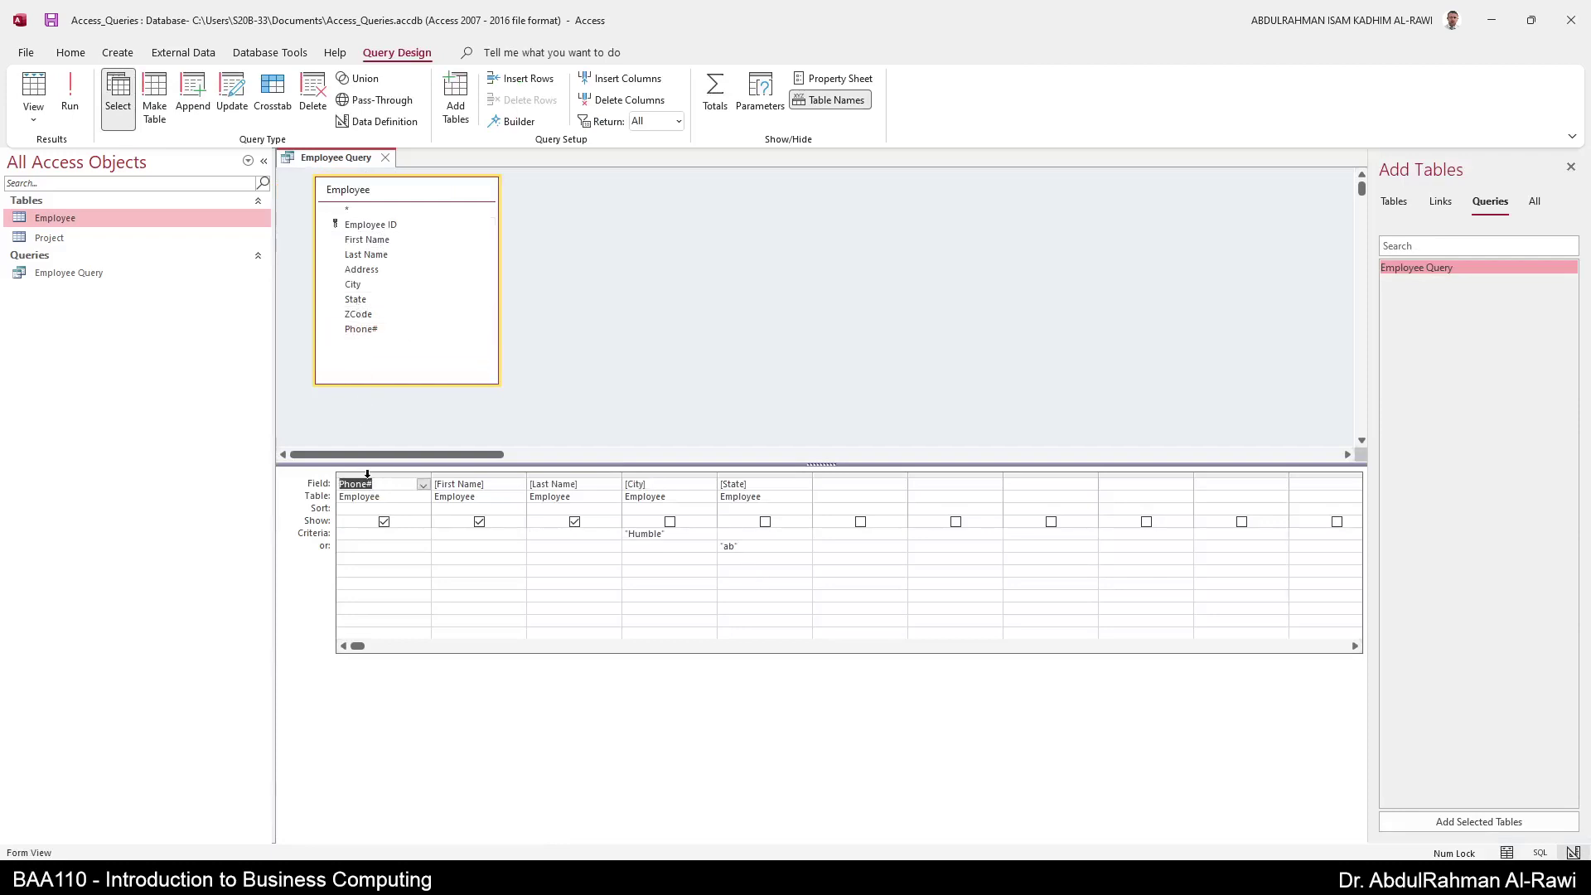
drag(361, 314, 849, 489)
click(953, 484)
click(995, 485)
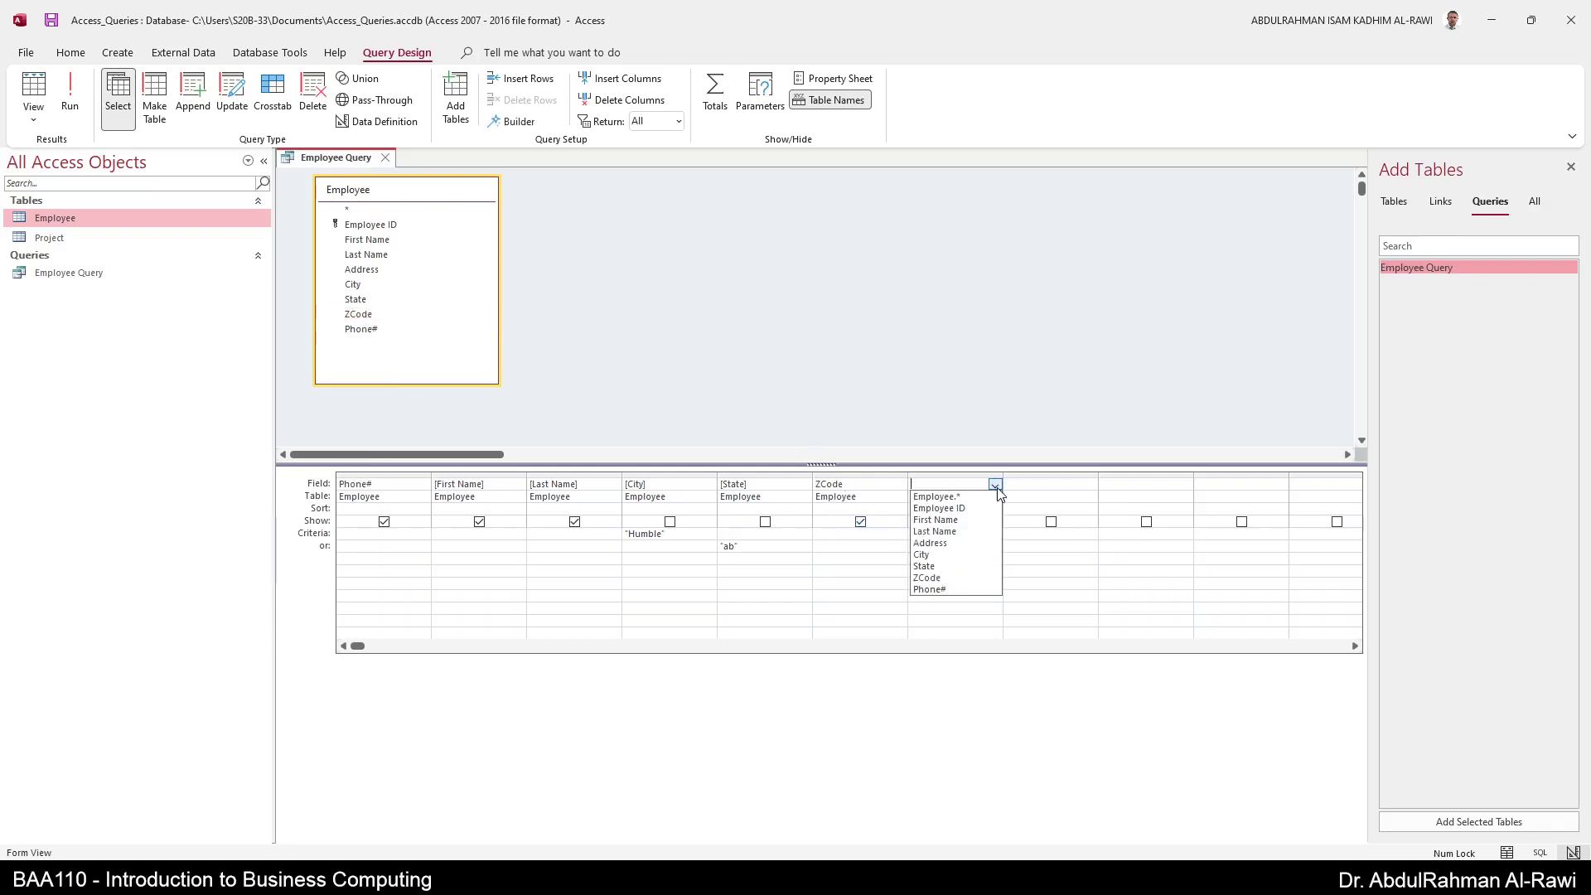
click(1024, 599)
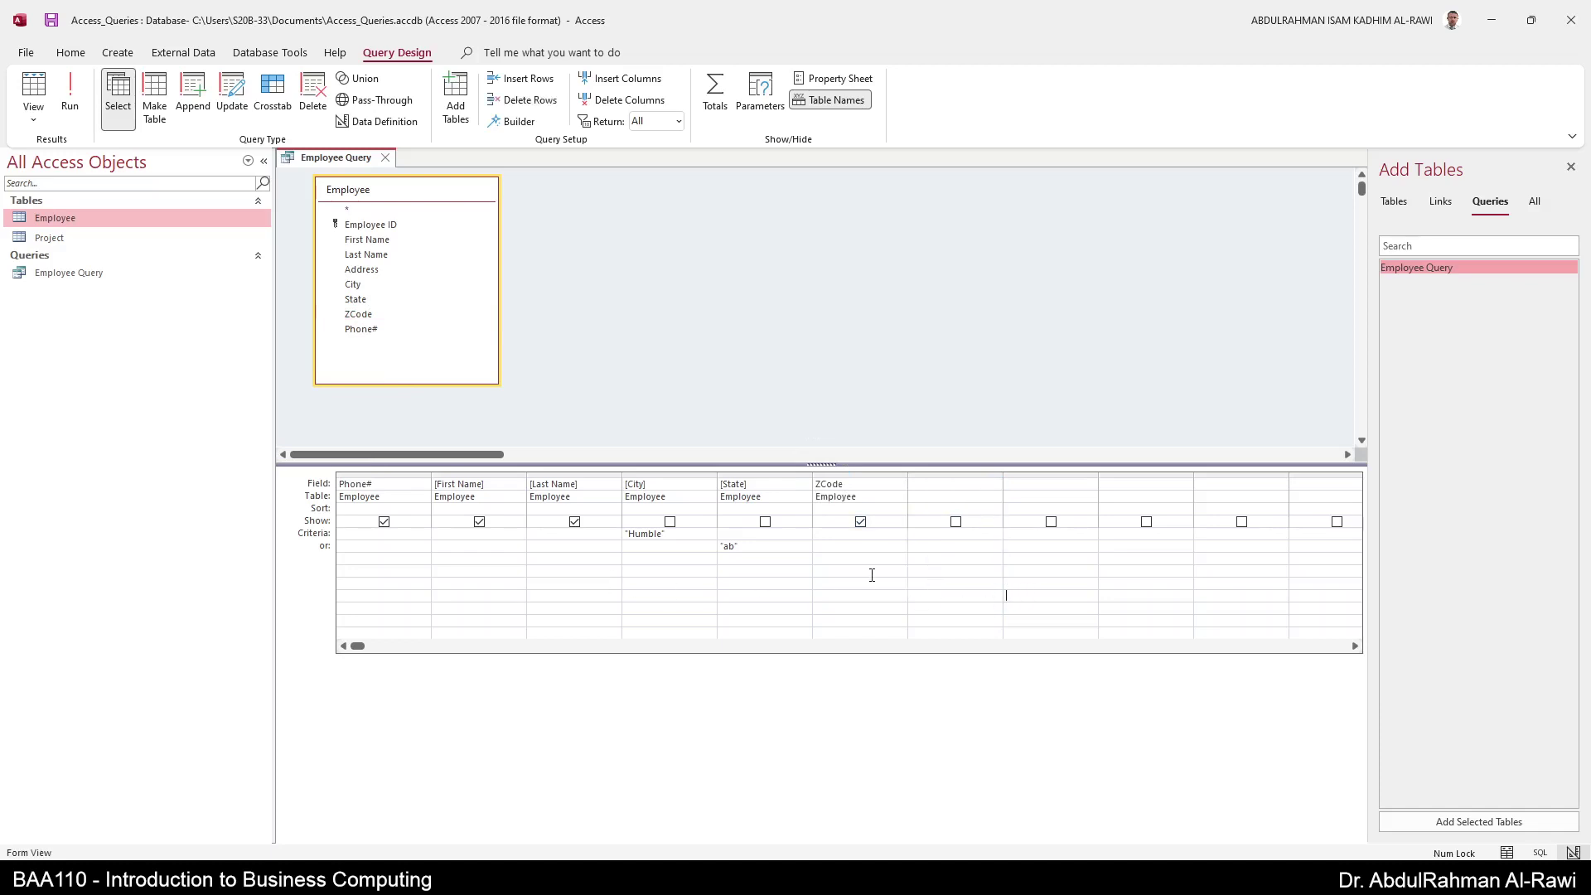